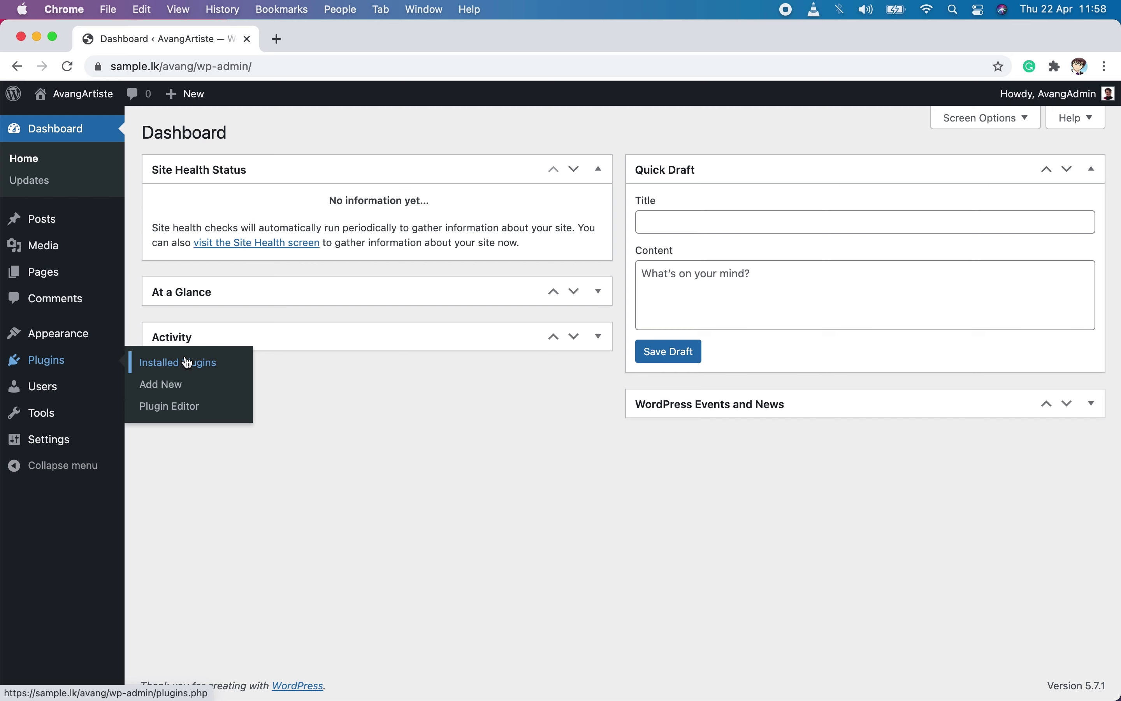
- Find the Contact Form 7 plugin by searching new plugins for "contact form 7", and install and activate it
click(180, 385)
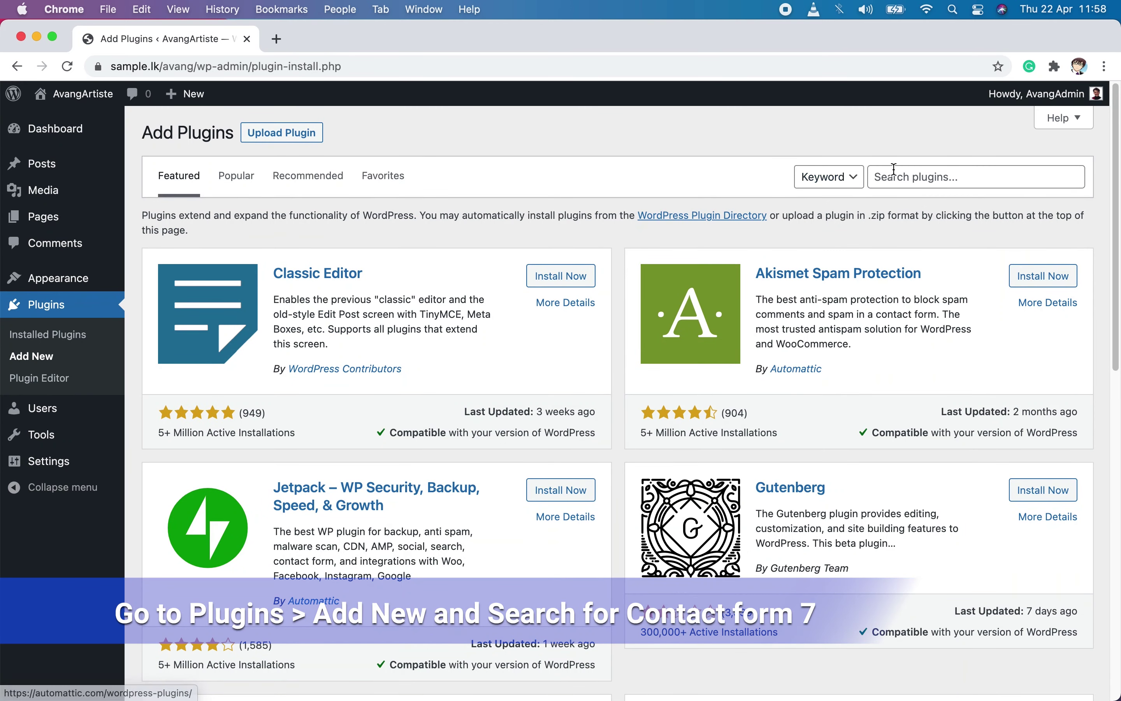
click(891, 173)
text(co)
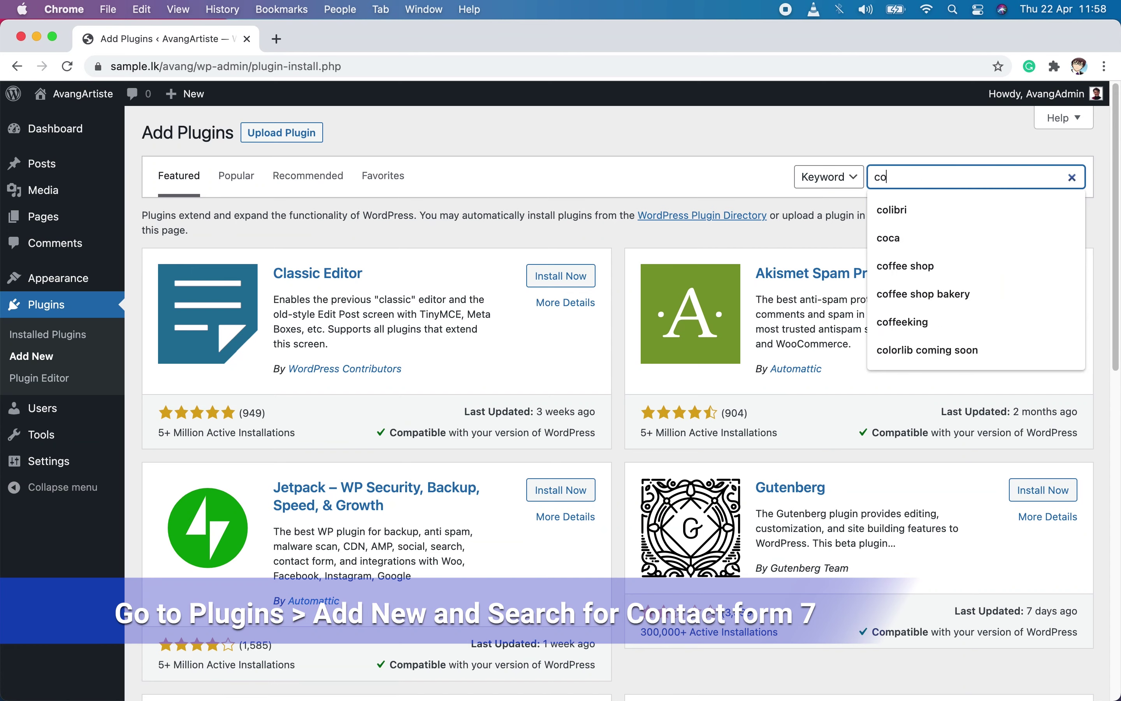
text(ntact )
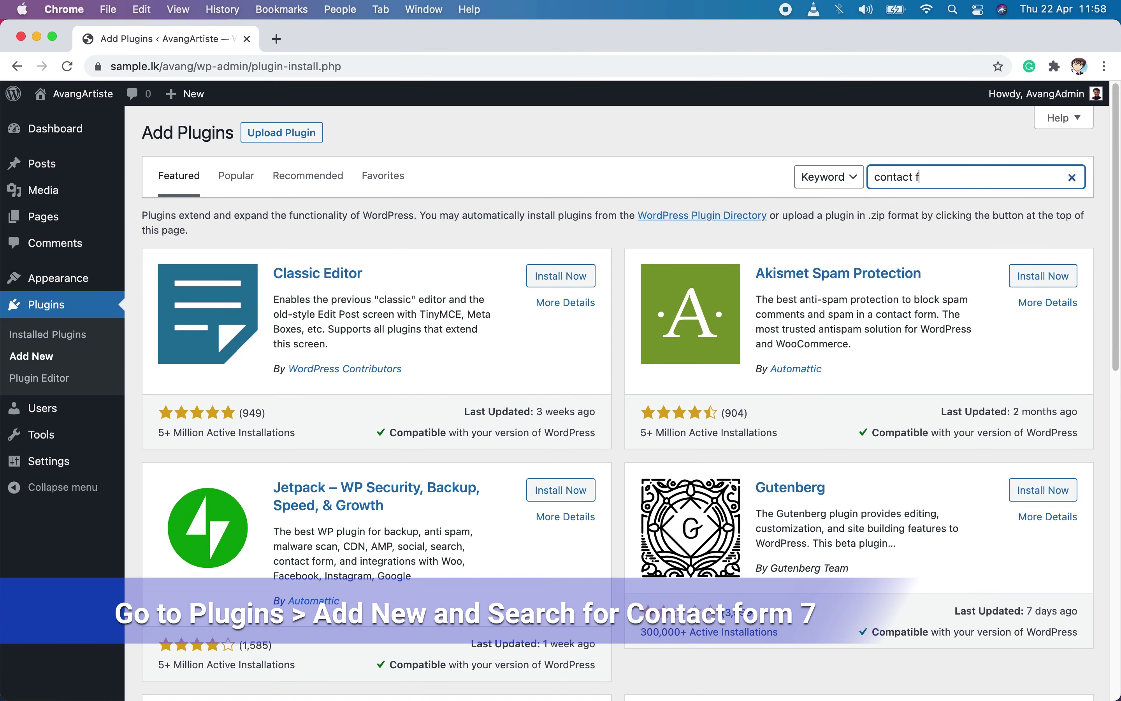
text(form 7)
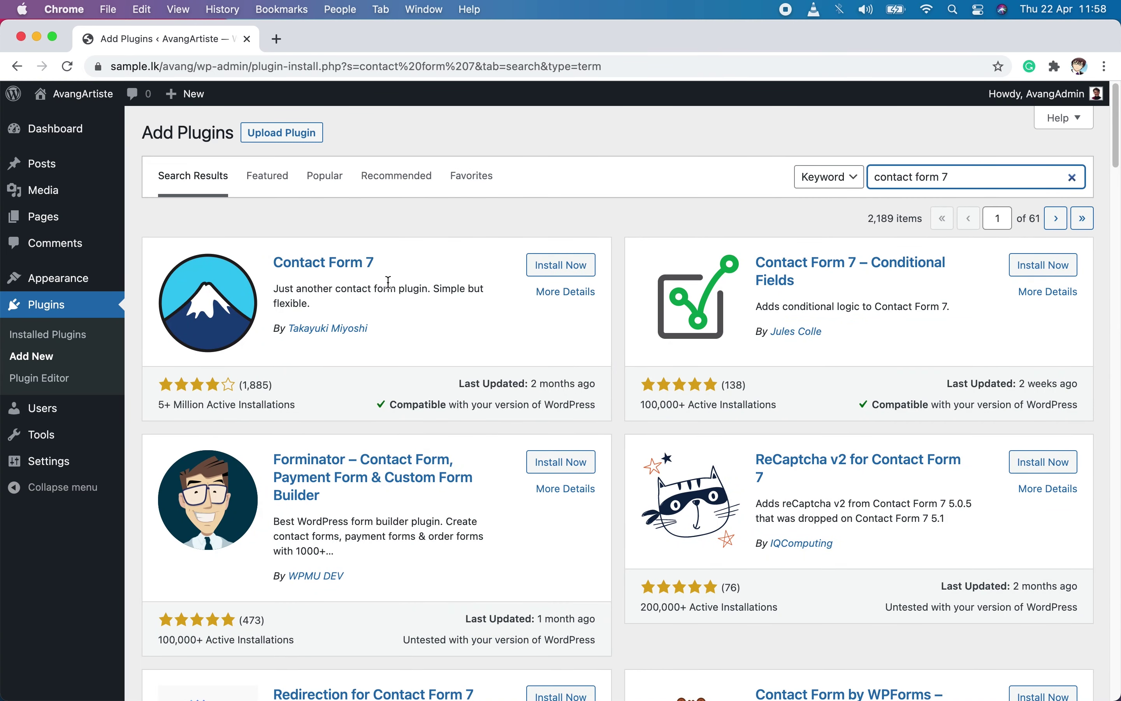
click(566, 267)
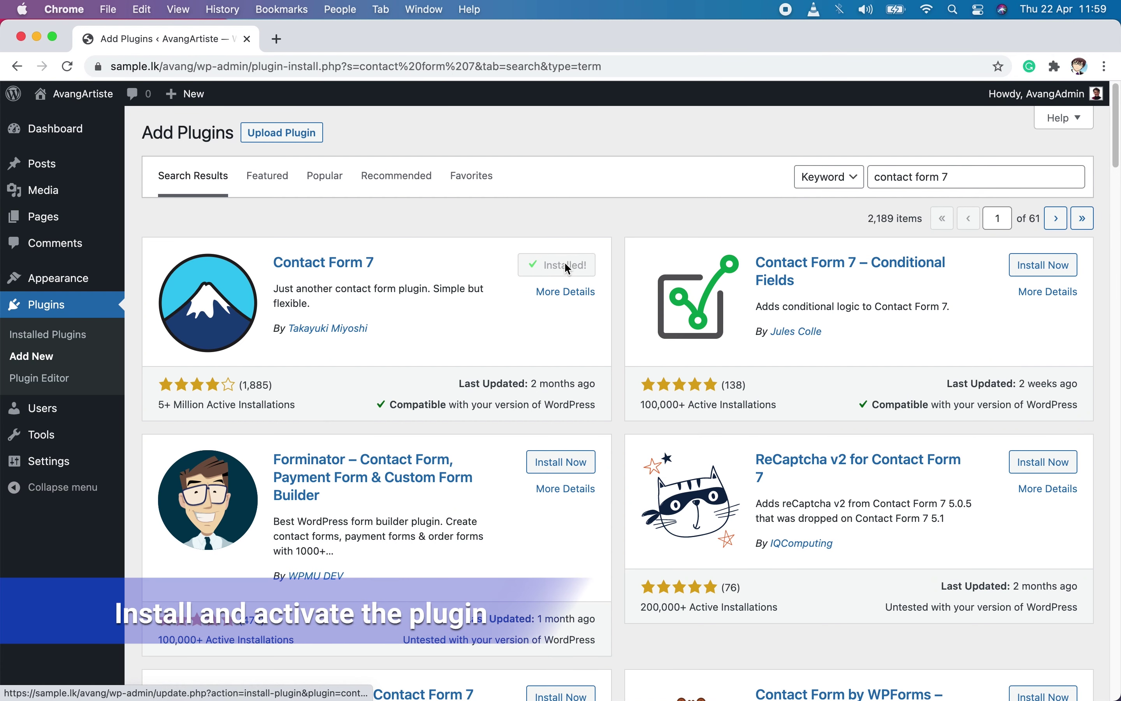
click(568, 267)
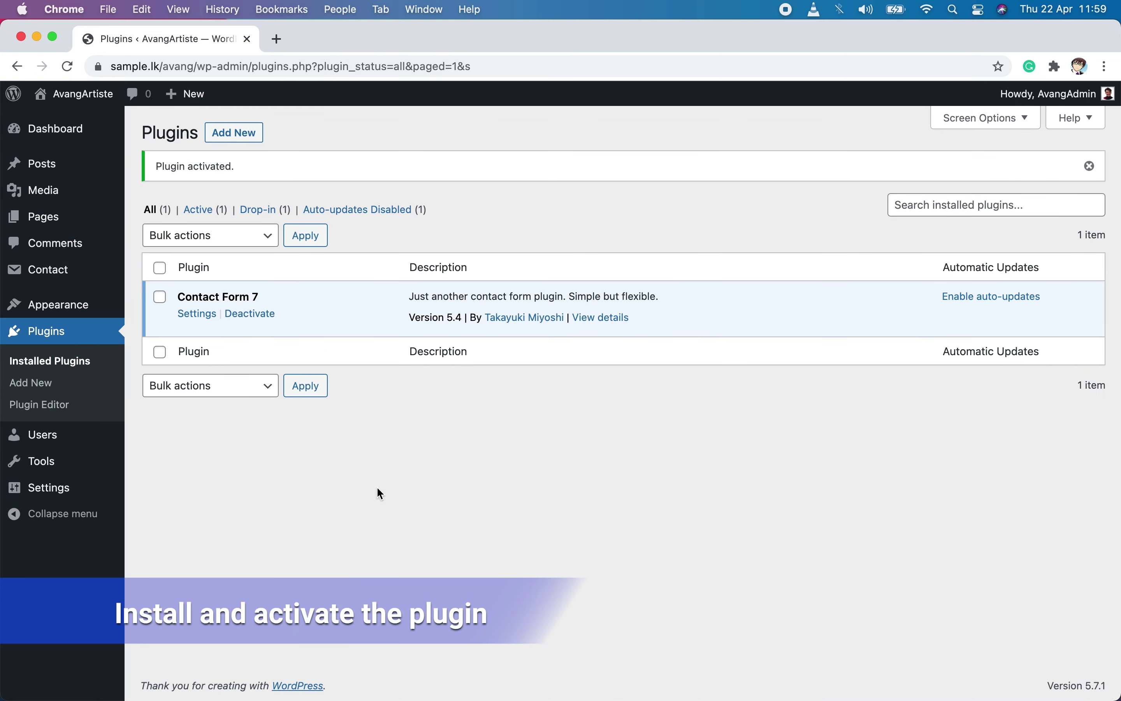
- Copy the shortcode of Contact form 1 from the list of contact forms
mouse_move(83, 274)
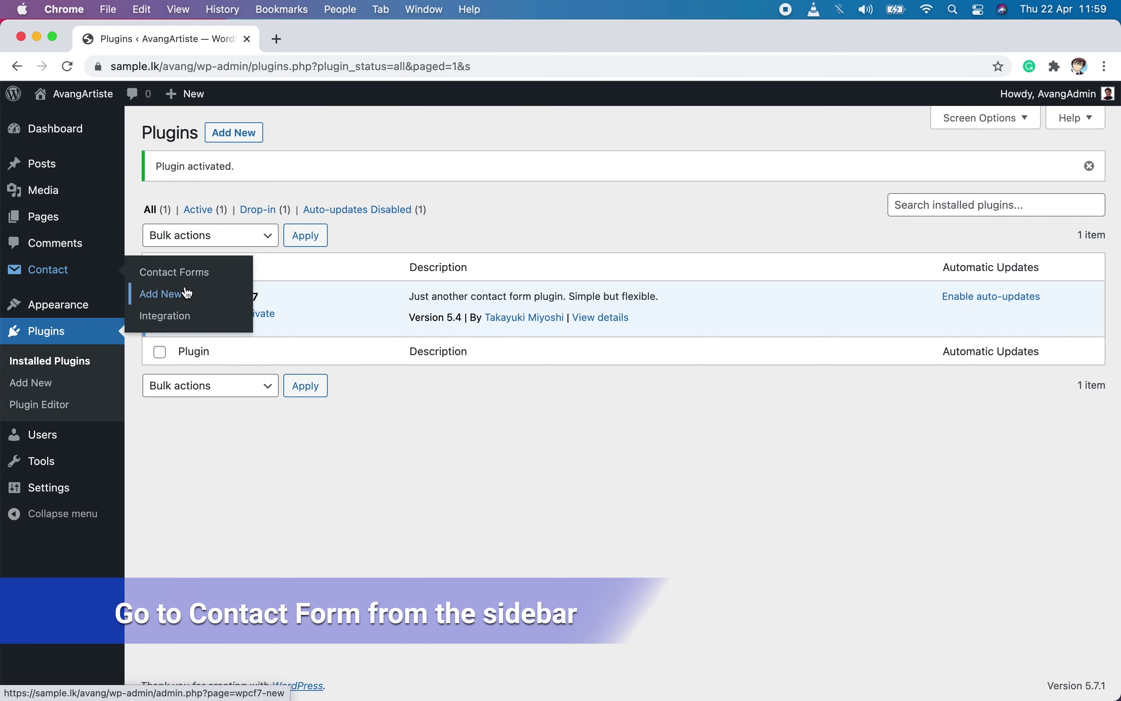
click(190, 276)
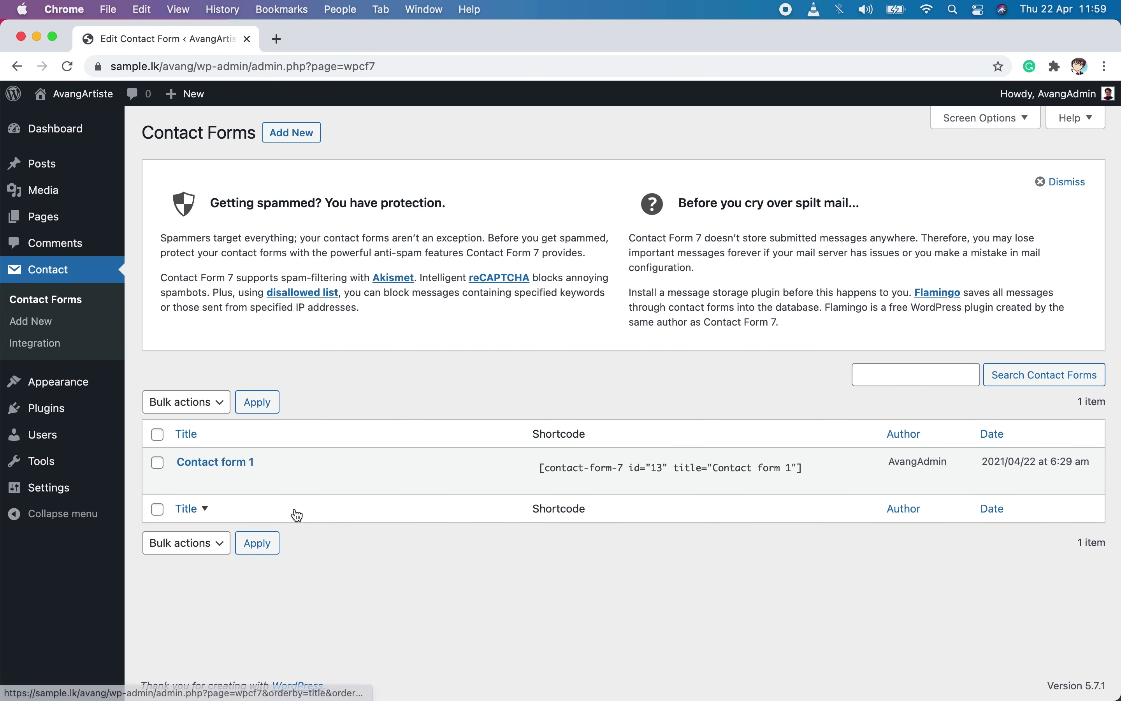
click(814, 467)
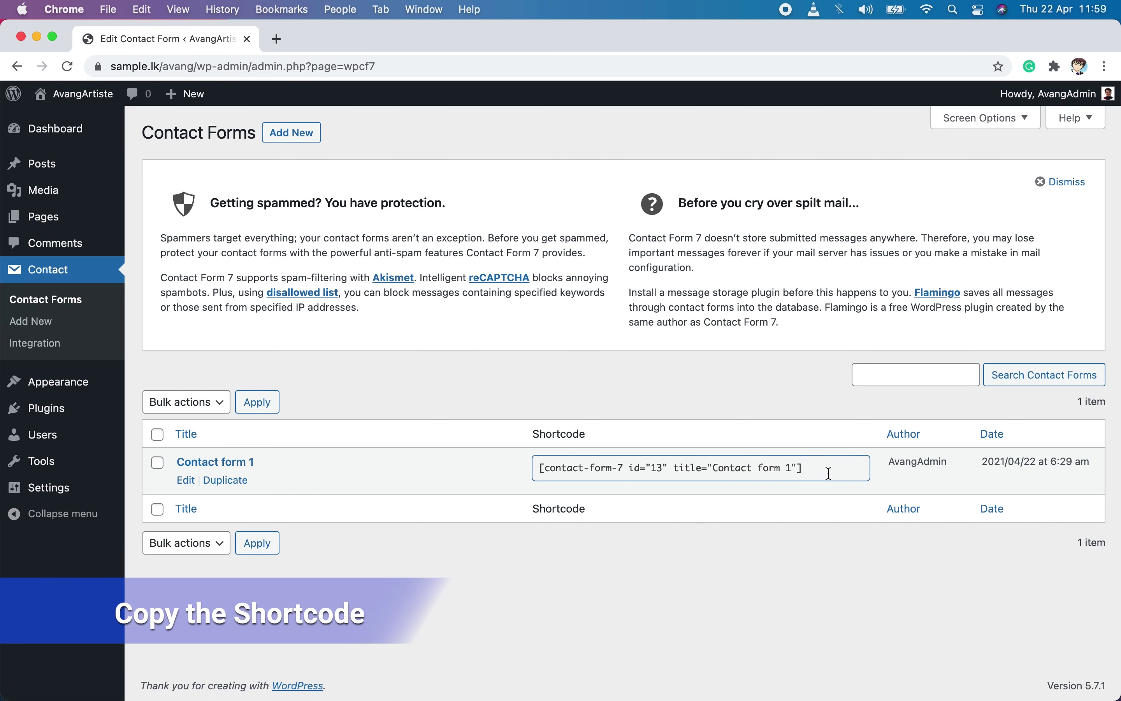
drag(806, 468, 538, 467)
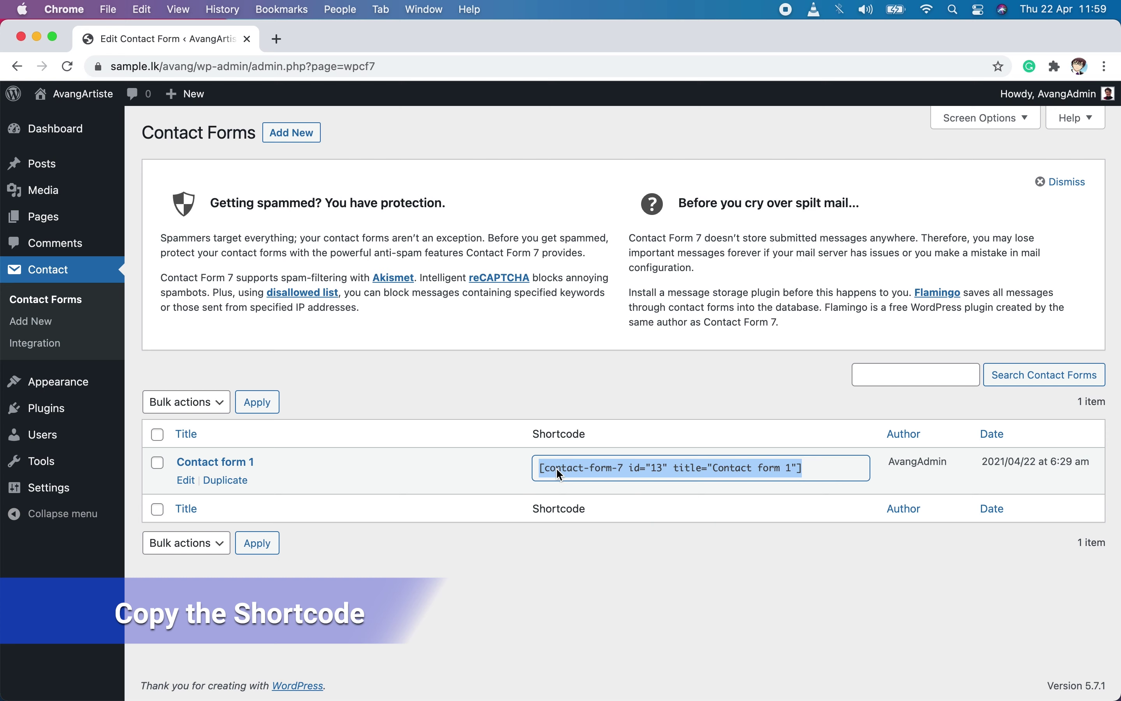
right_click(556, 467)
click(583, 504)
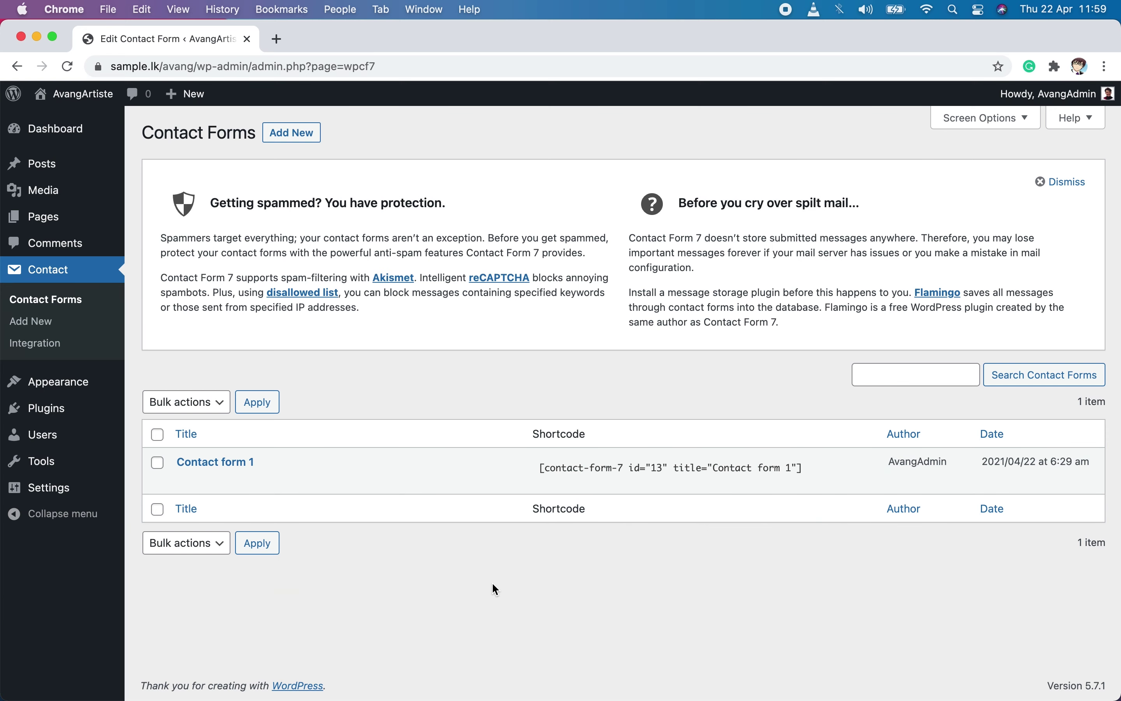
- Paste the copied shortcode into a new block at the end of Sample Page and update the page
mouse_move(46, 218)
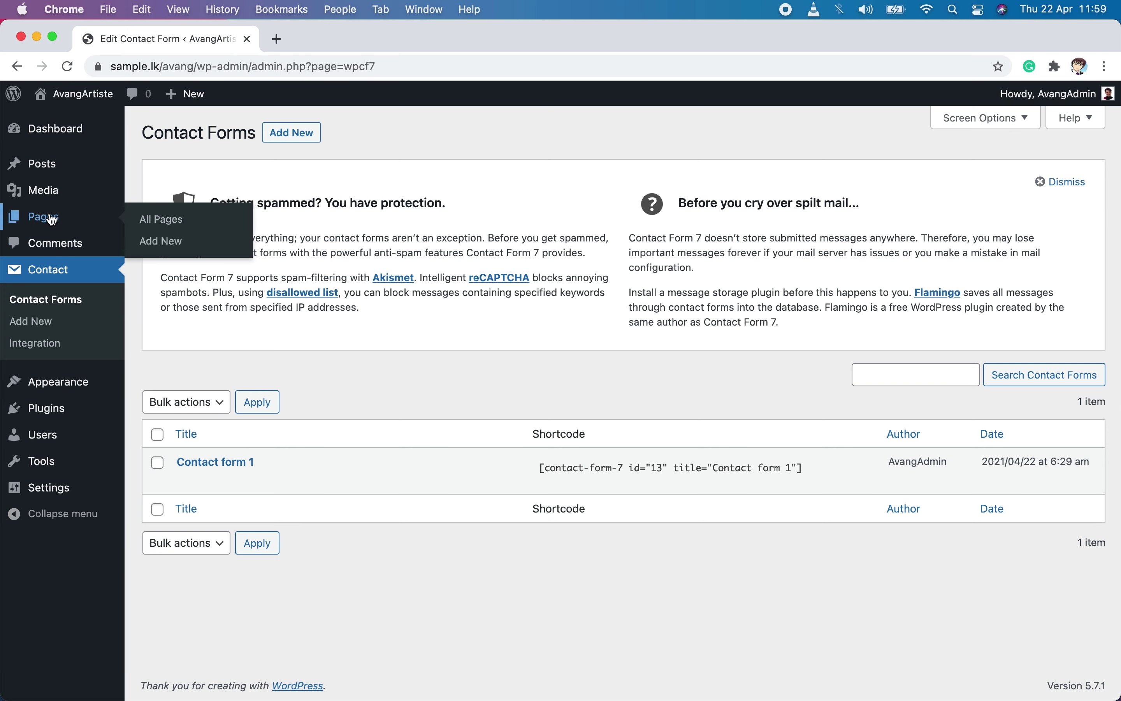
click(172, 218)
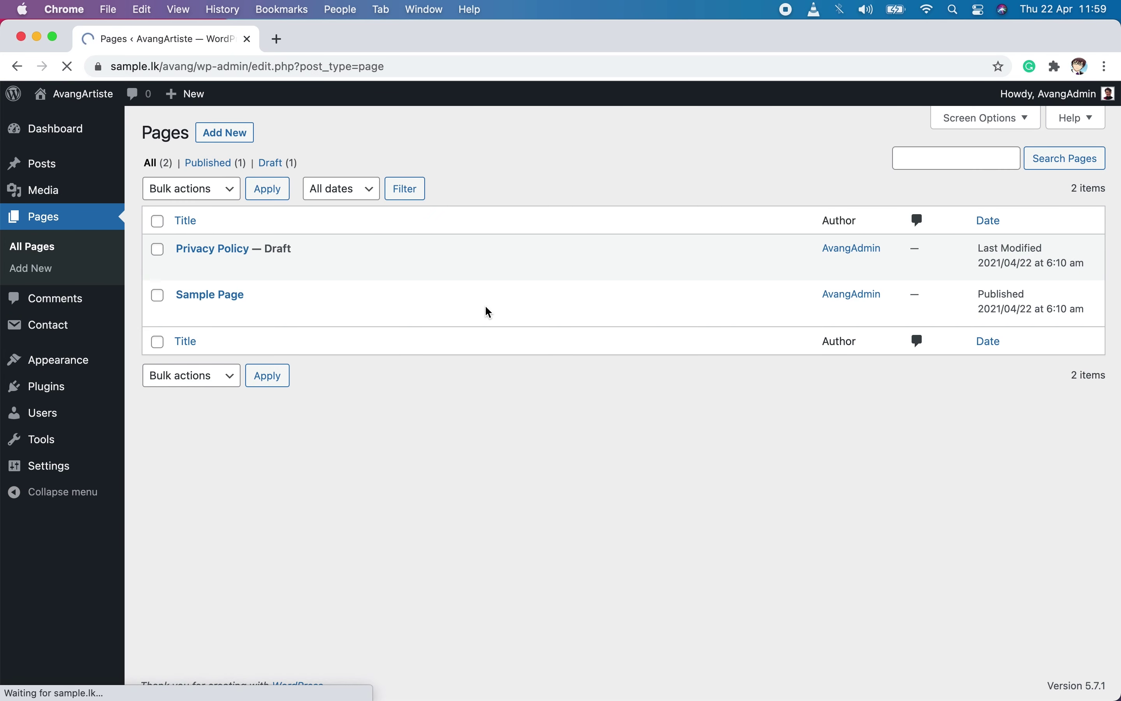
click(224, 294)
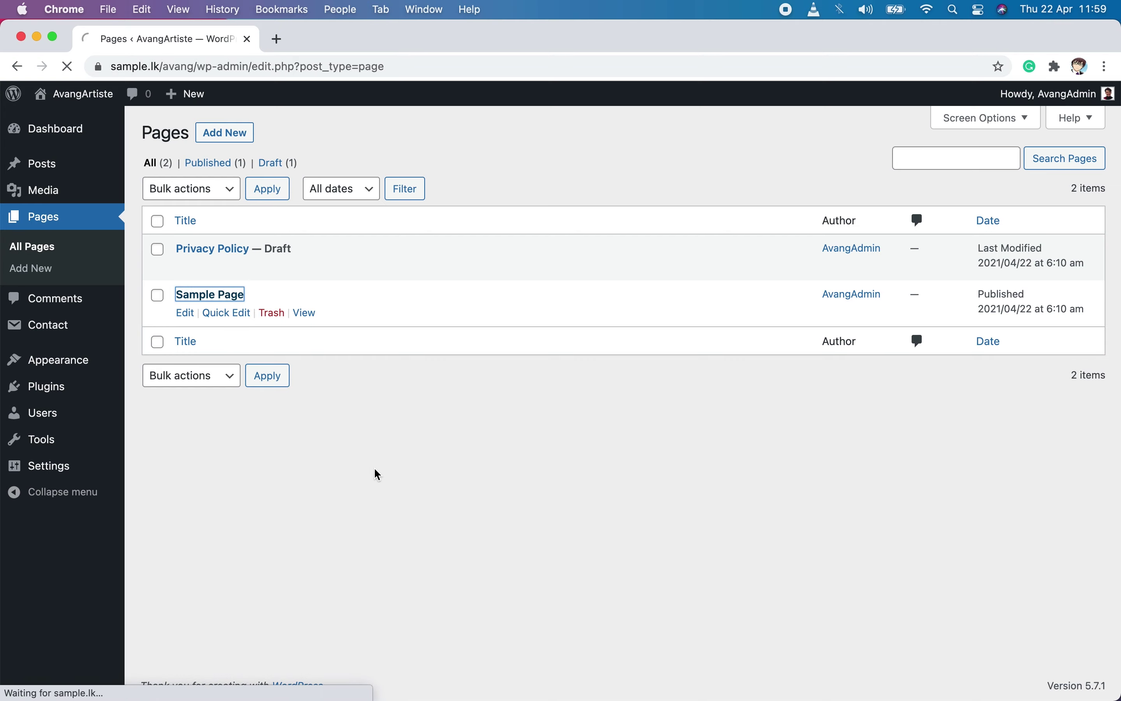
scroll(510, 436, down, 10)
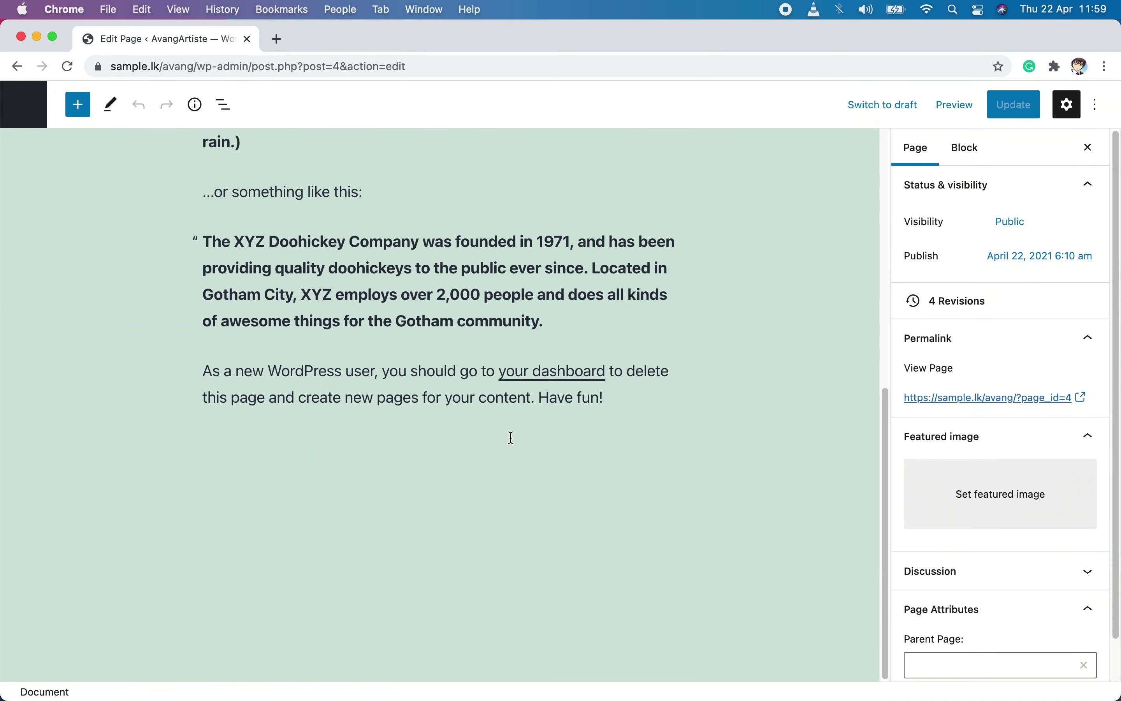
click(593, 456)
key(Return)
key(super+v)
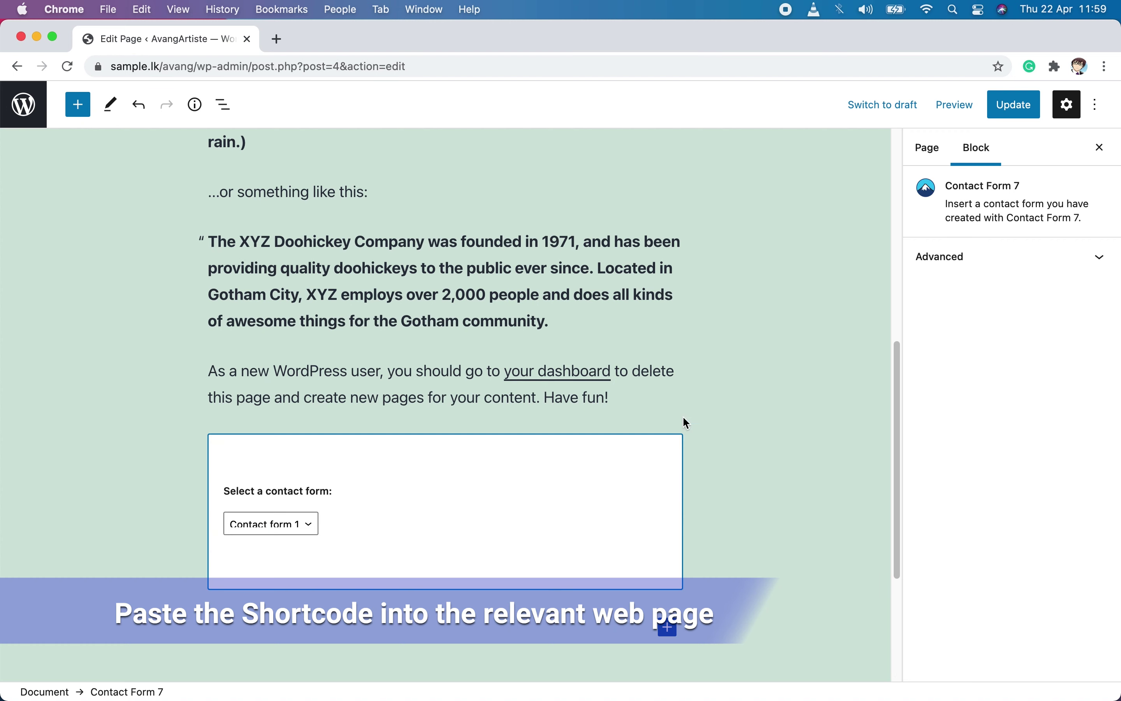
mouse_move(662, 470)
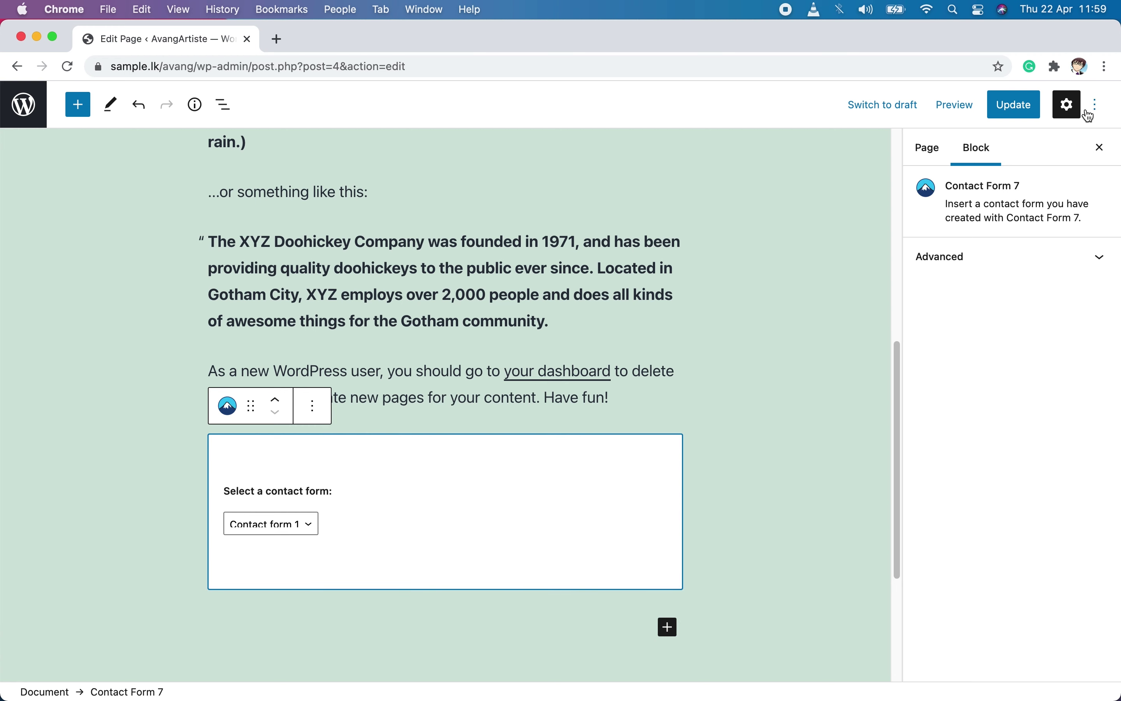
click(1011, 107)
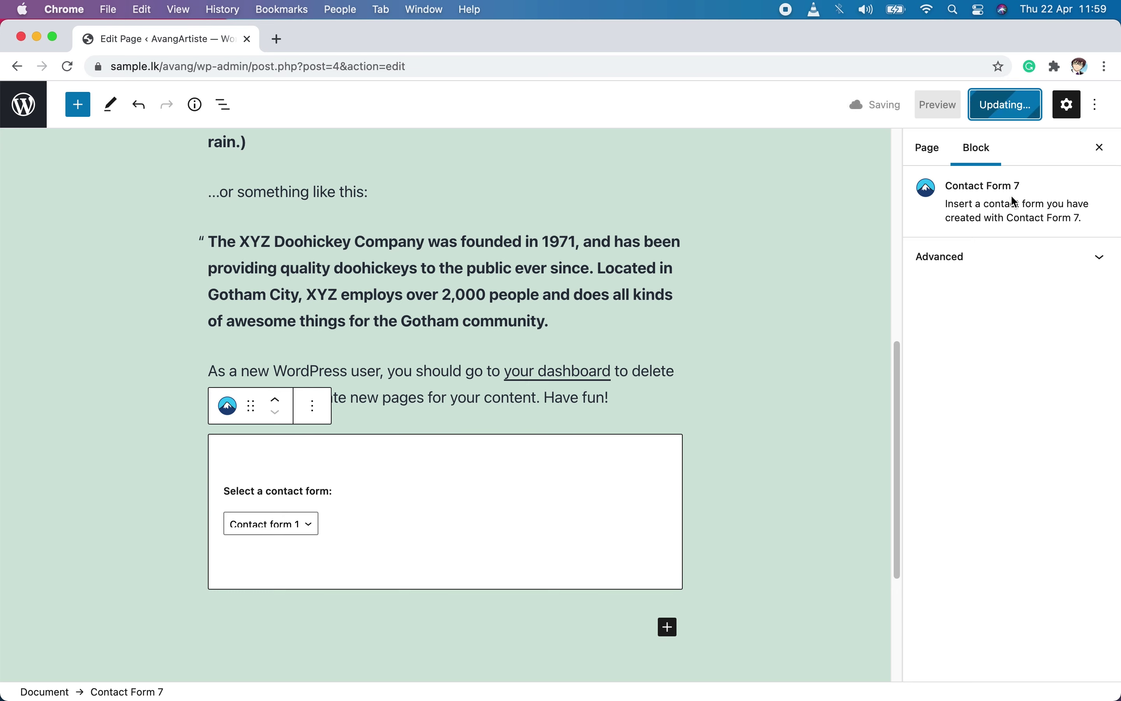
- View the published Sample Page and examine the name, email, subject and message fields of its contact form
click(139, 653)
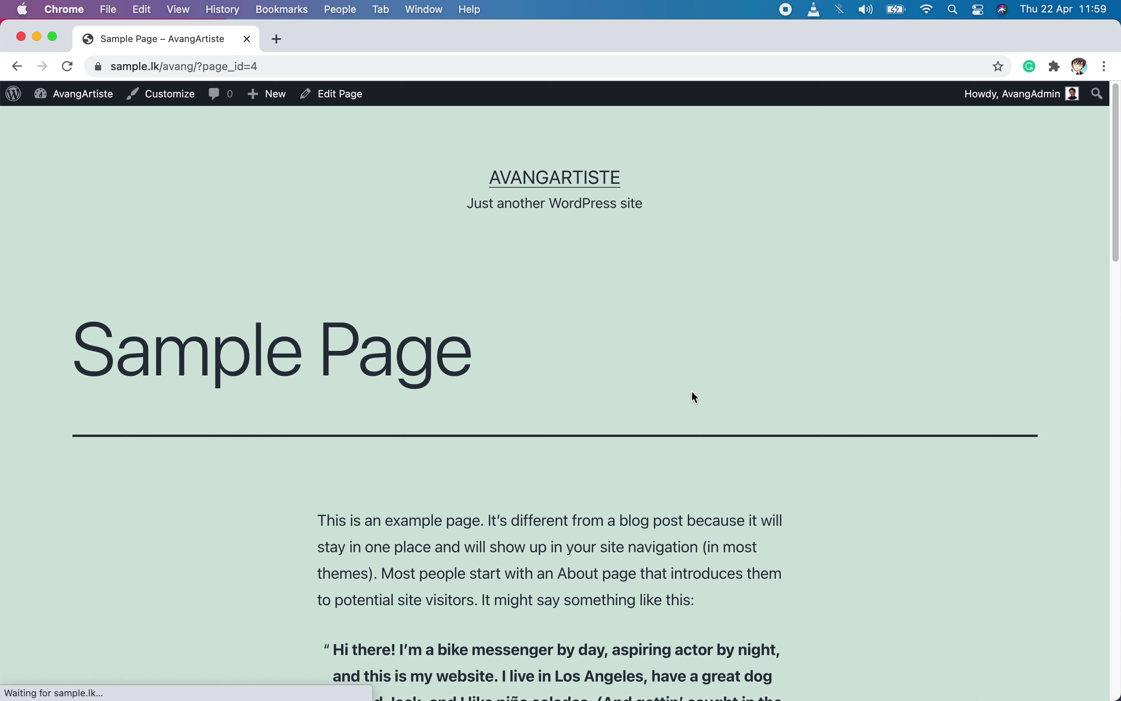
scroll(717, 415, down, 5)
scroll(697, 463, down, 5)
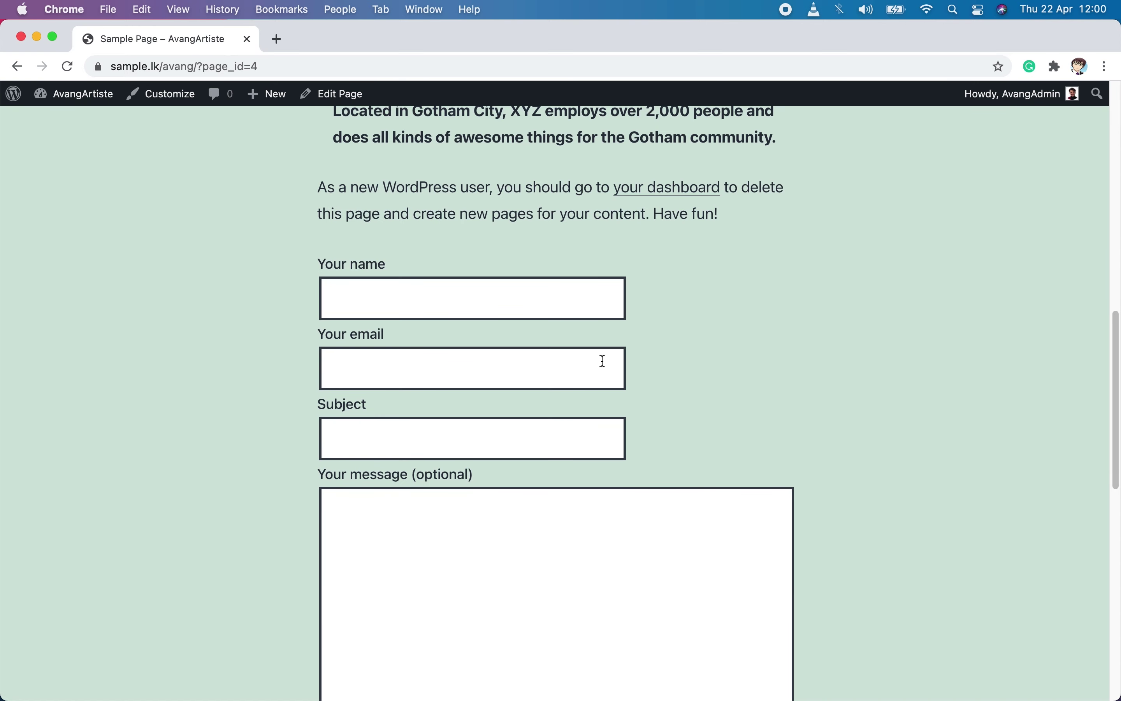
click(469, 282)
click(648, 377)
click(588, 370)
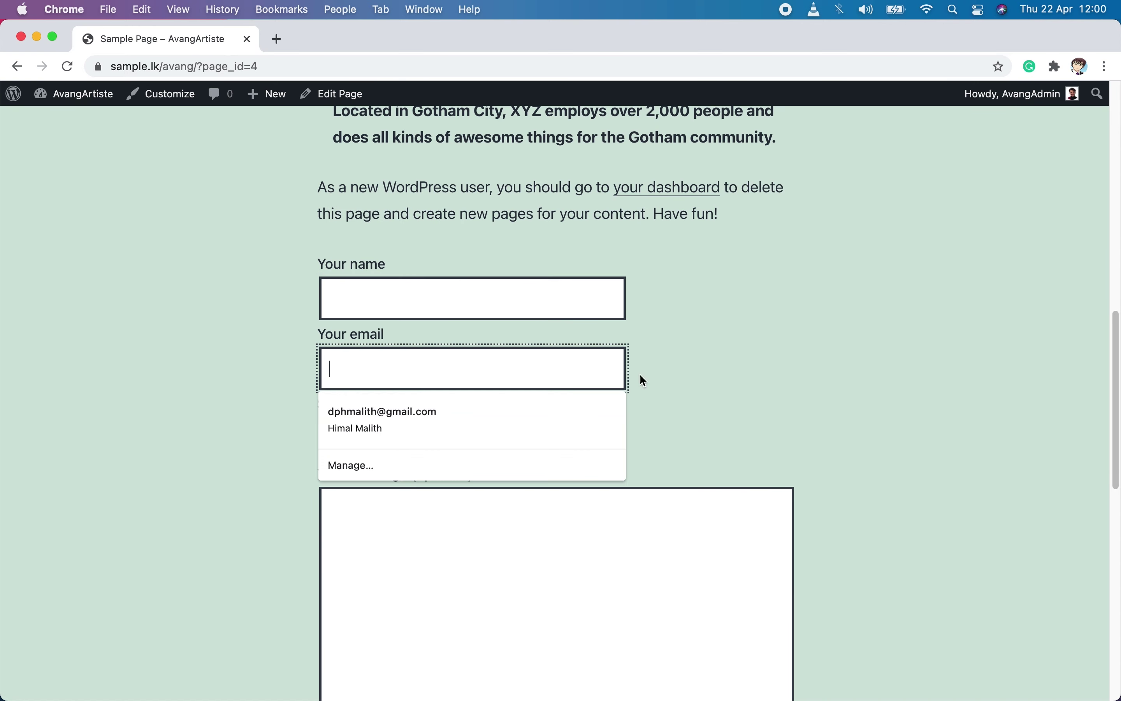
click(594, 426)
scroll(734, 462, down, 5)
click(553, 313)
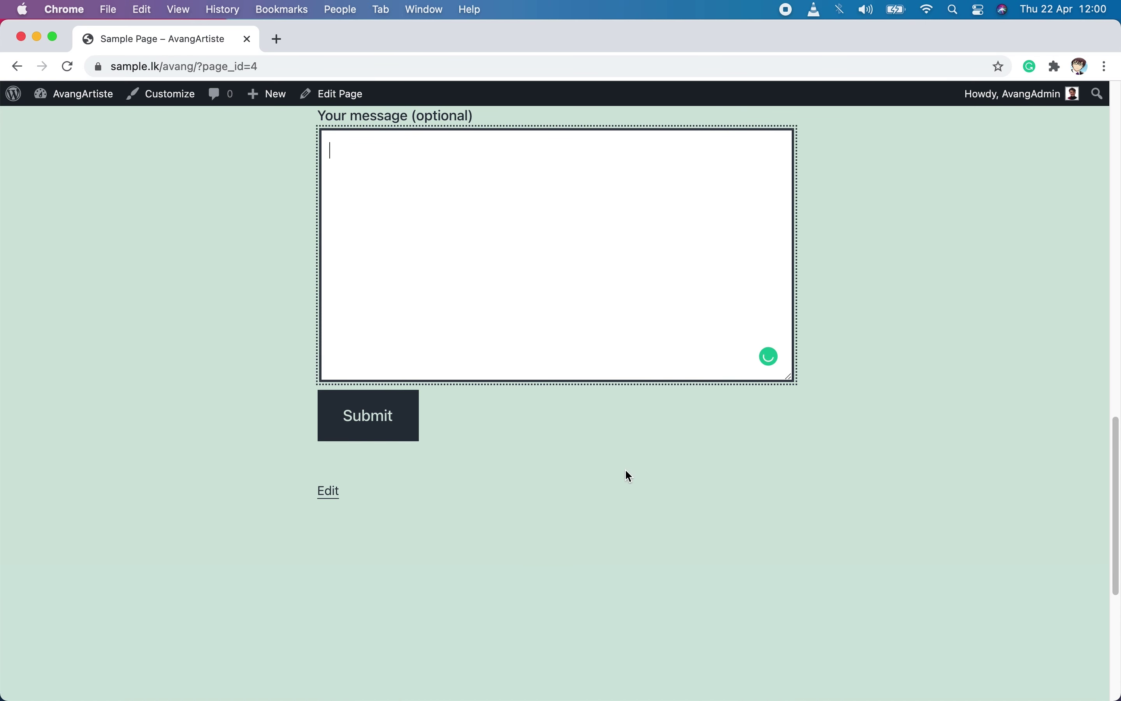
scroll(631, 484, up, 8)
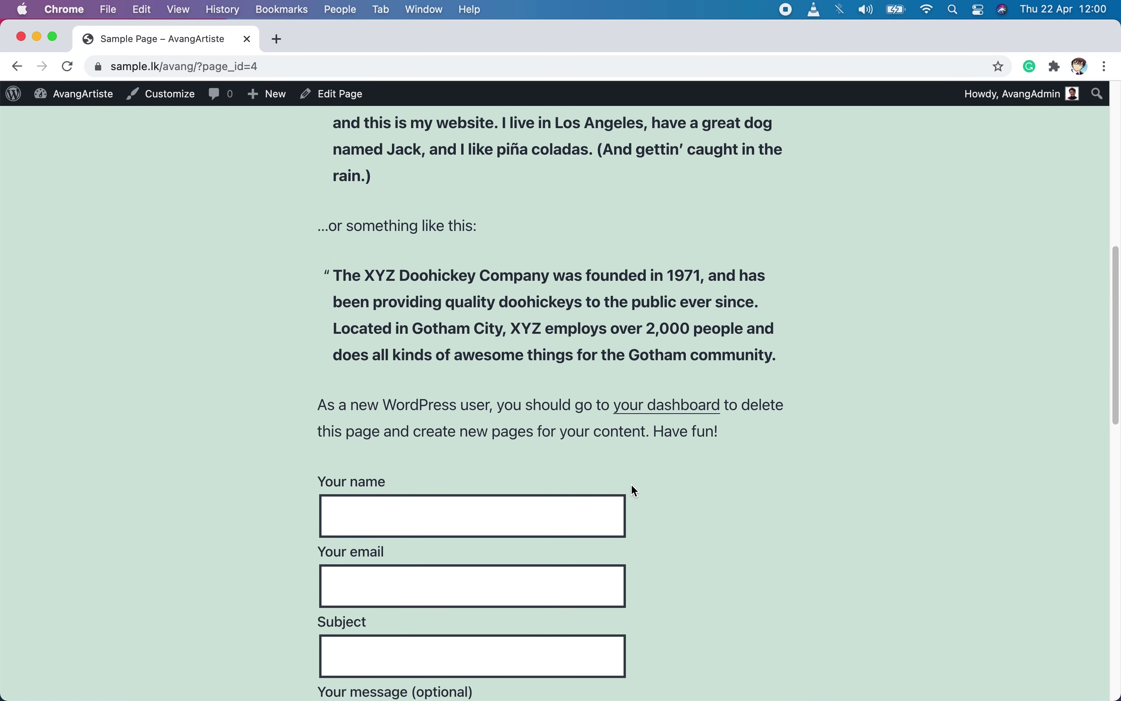
- Go back to the list of contact forms in the admin area and open Contact form 1 for editing
click(18, 68)
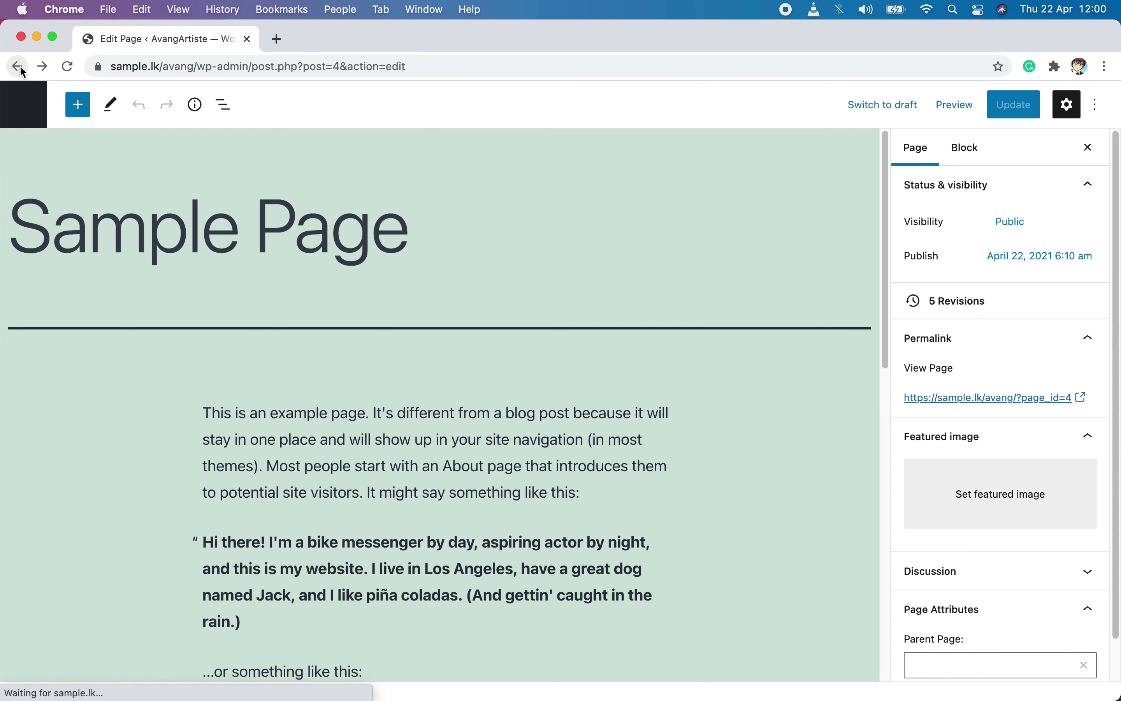
click(18, 67)
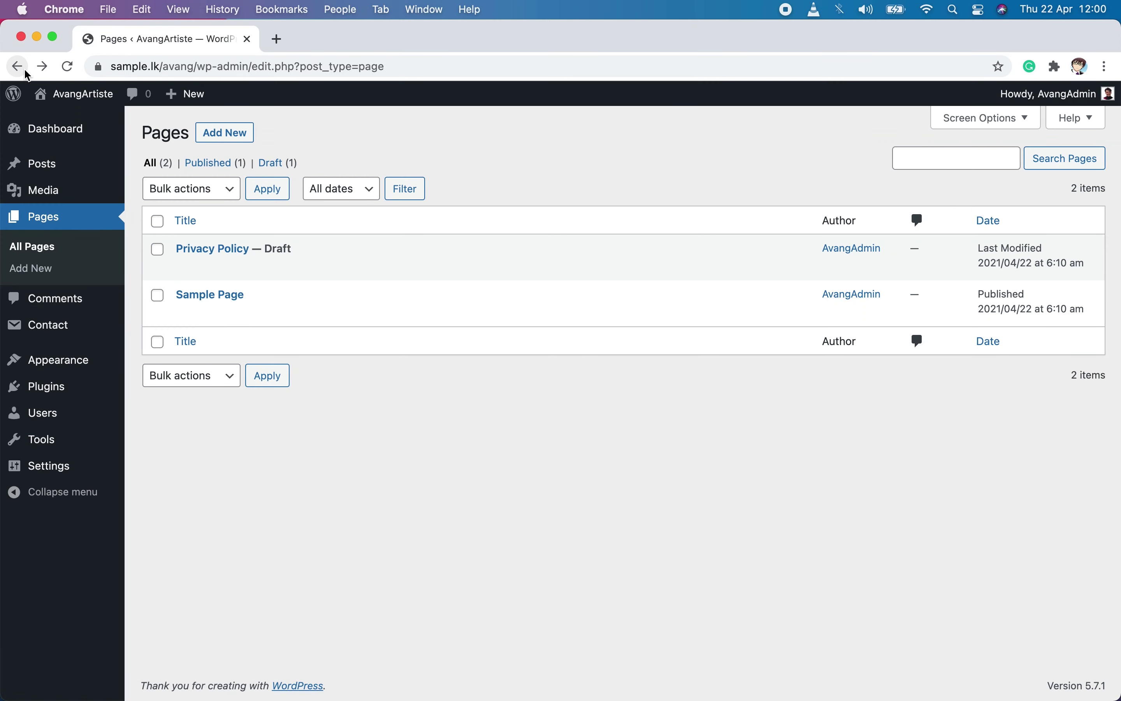
mouse_move(111, 336)
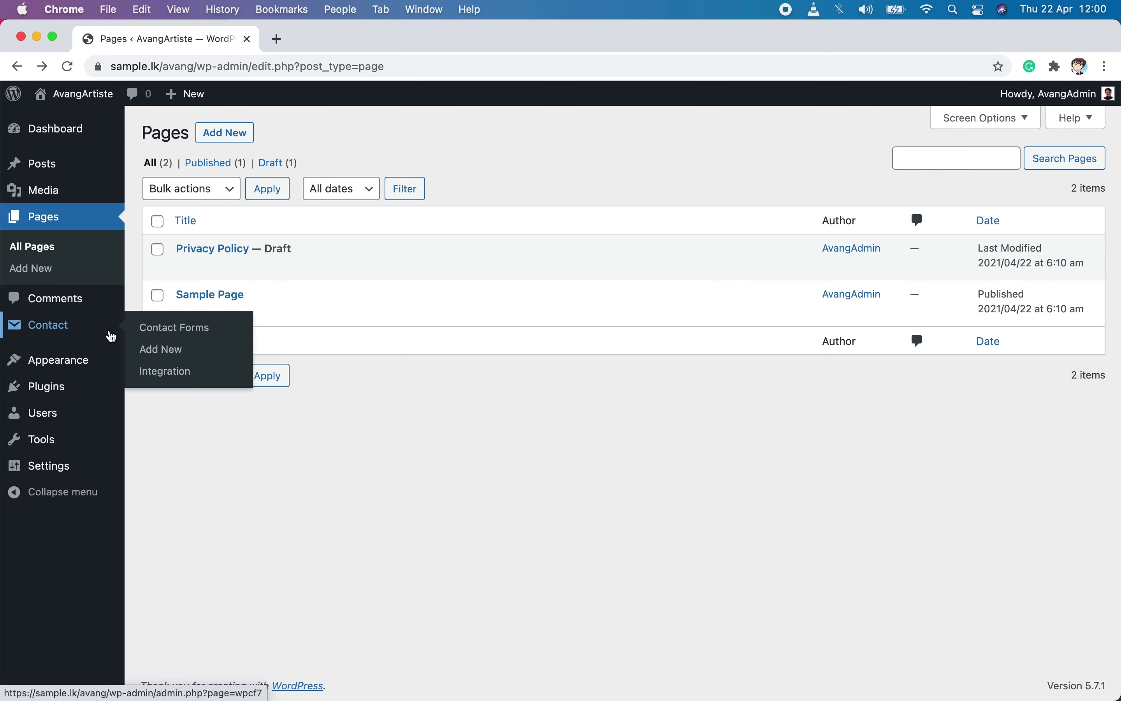
click(162, 327)
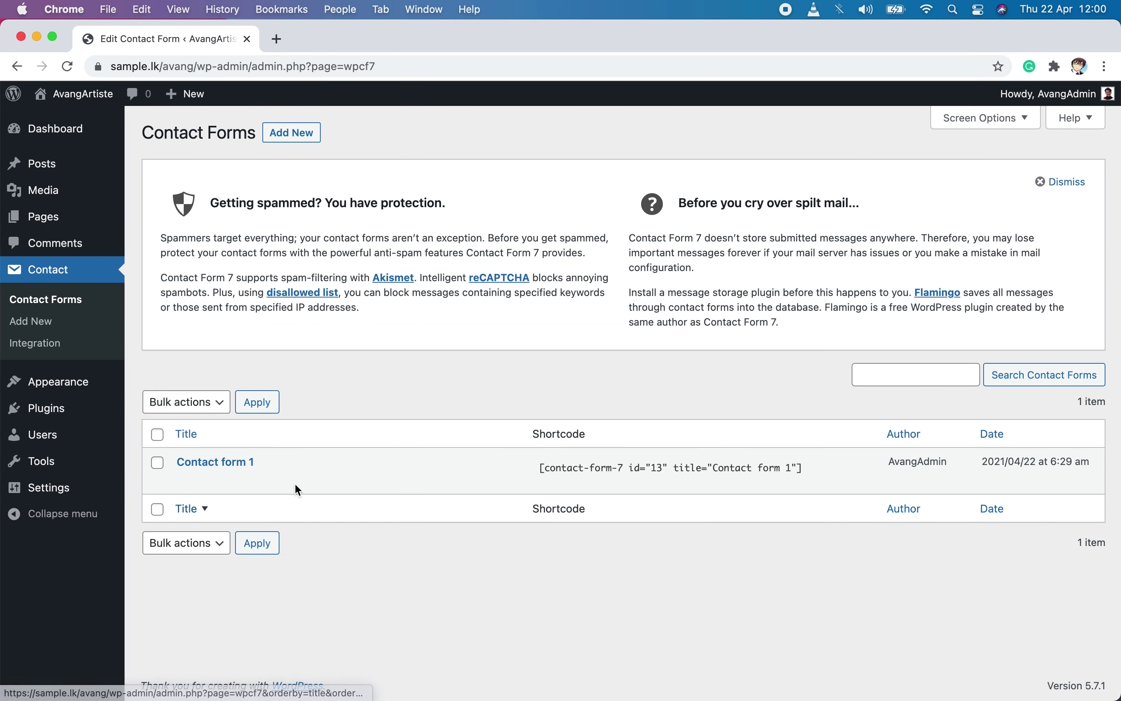
mouse_move(232, 458)
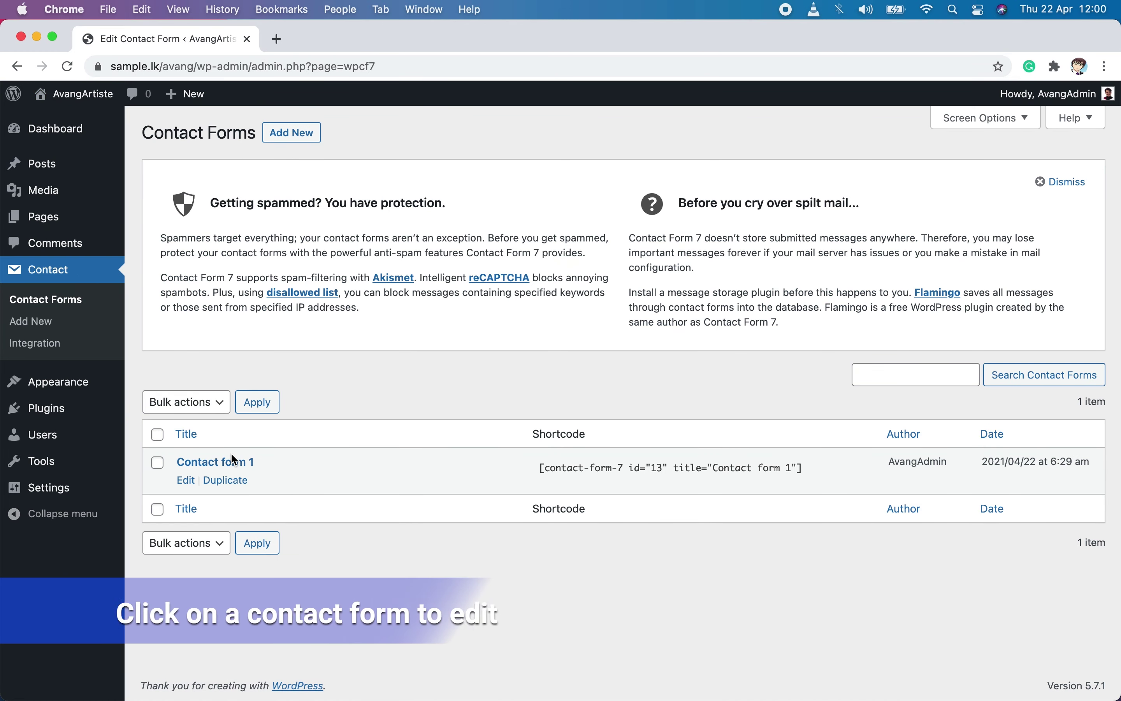
click(188, 480)
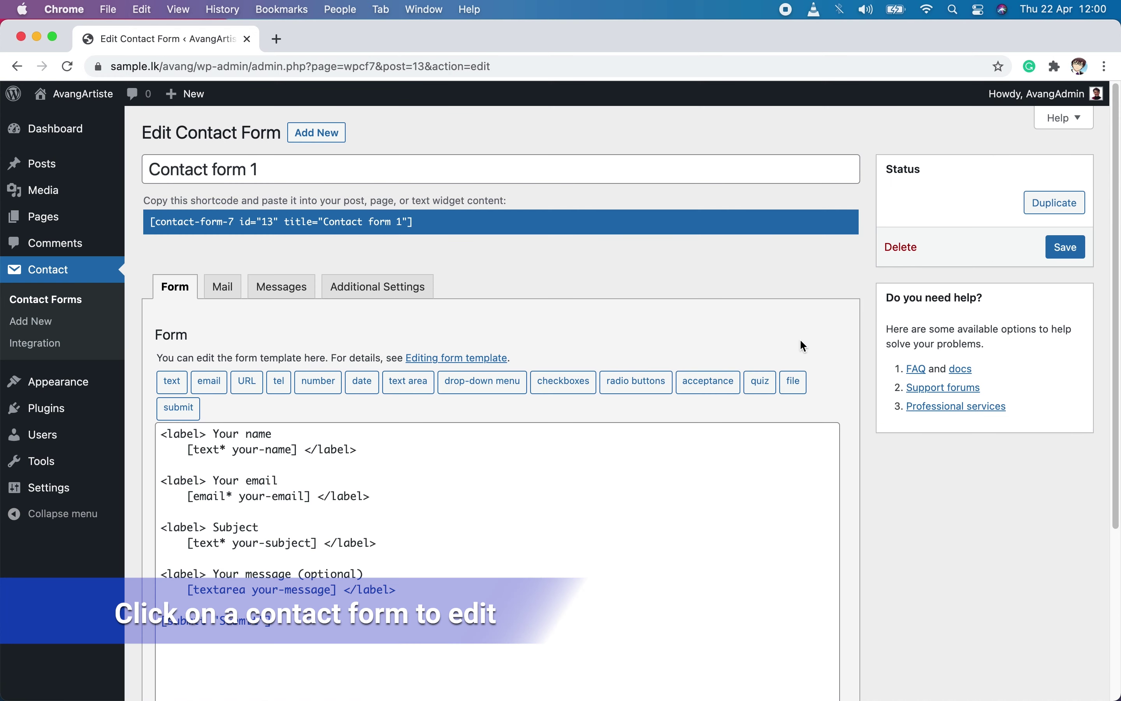
- Examine the form template of Contact form 1, including its label texts, field type tags and submit tag
scroll(654, 513, down, 4)
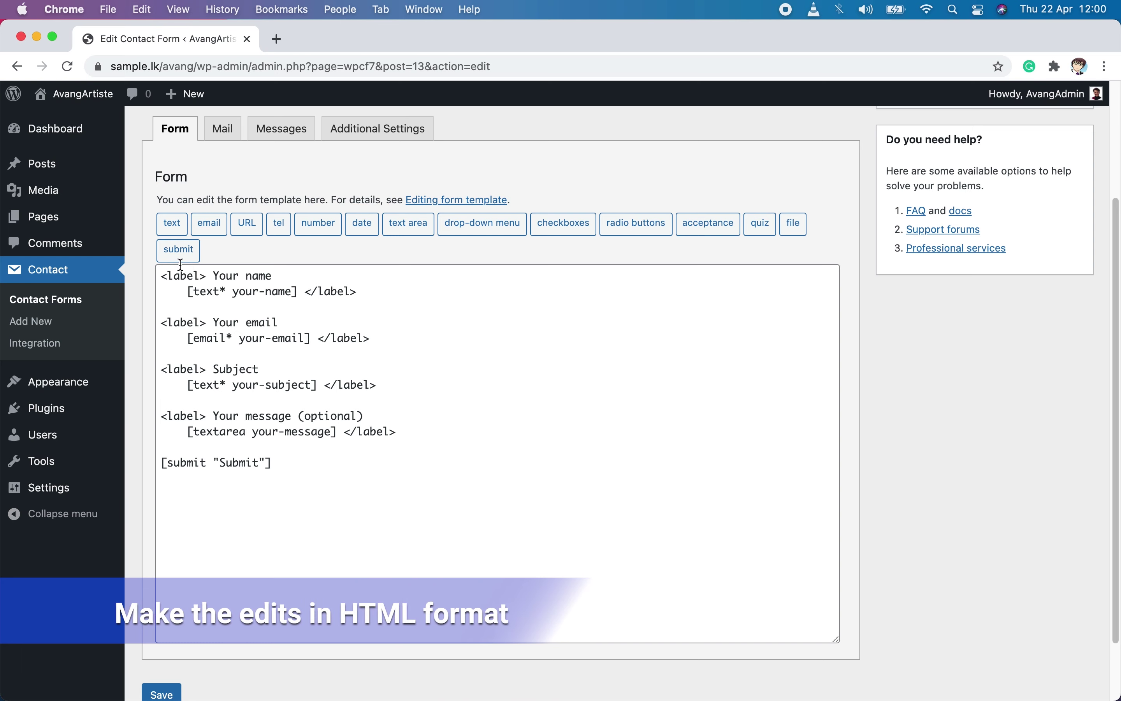
click(378, 286)
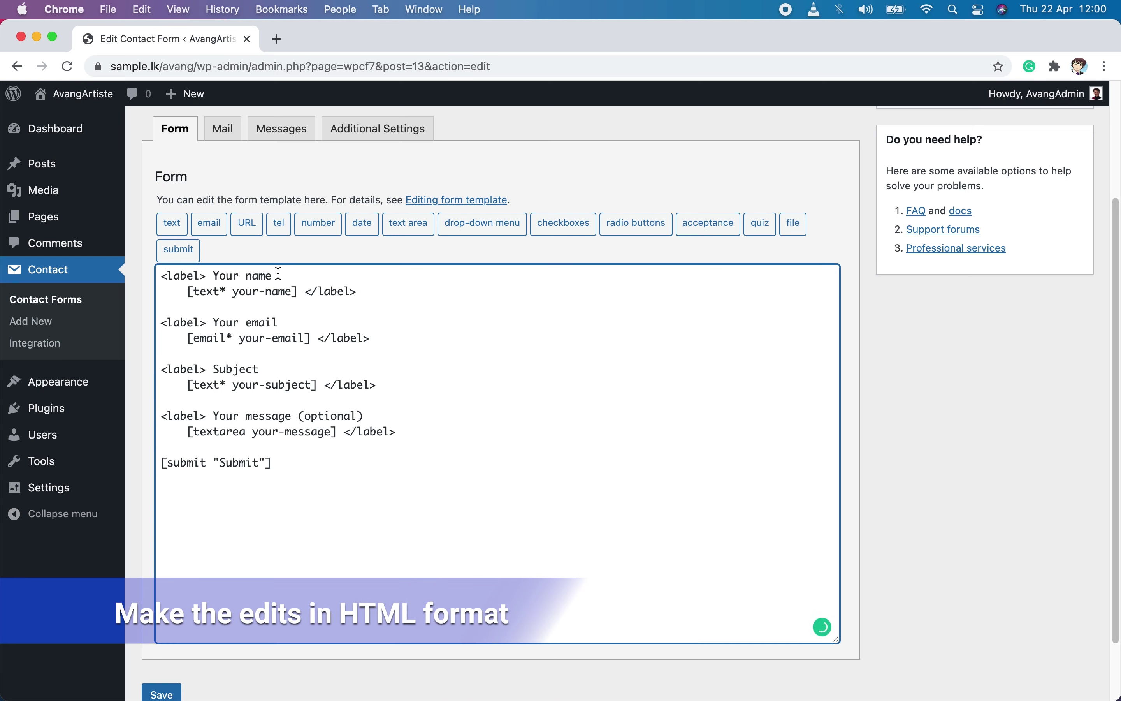
drag(276, 274, 218, 274)
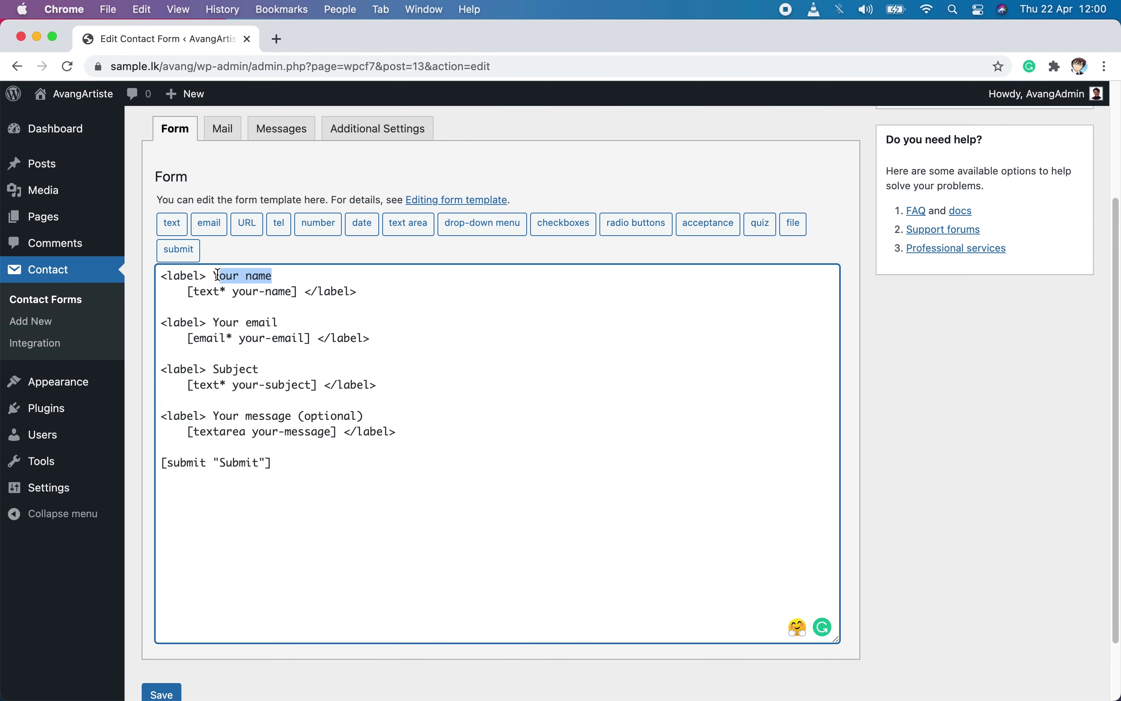
click(253, 322)
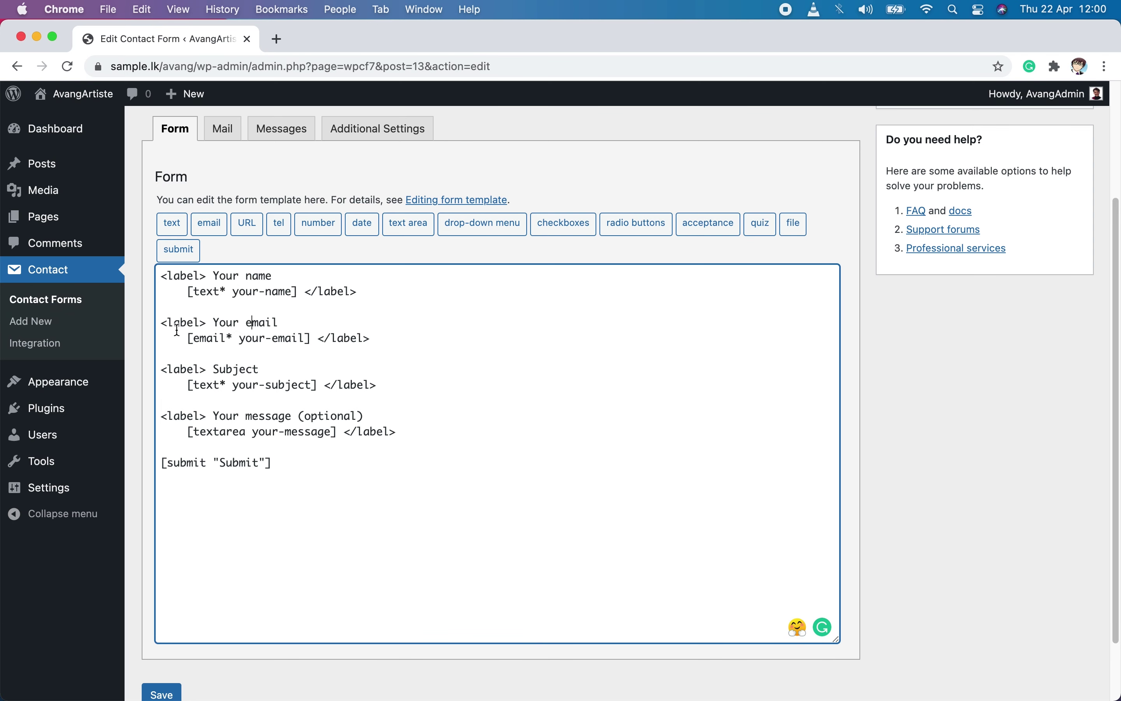
drag(227, 288, 197, 292)
double_click(207, 338)
drag(246, 432, 200, 434)
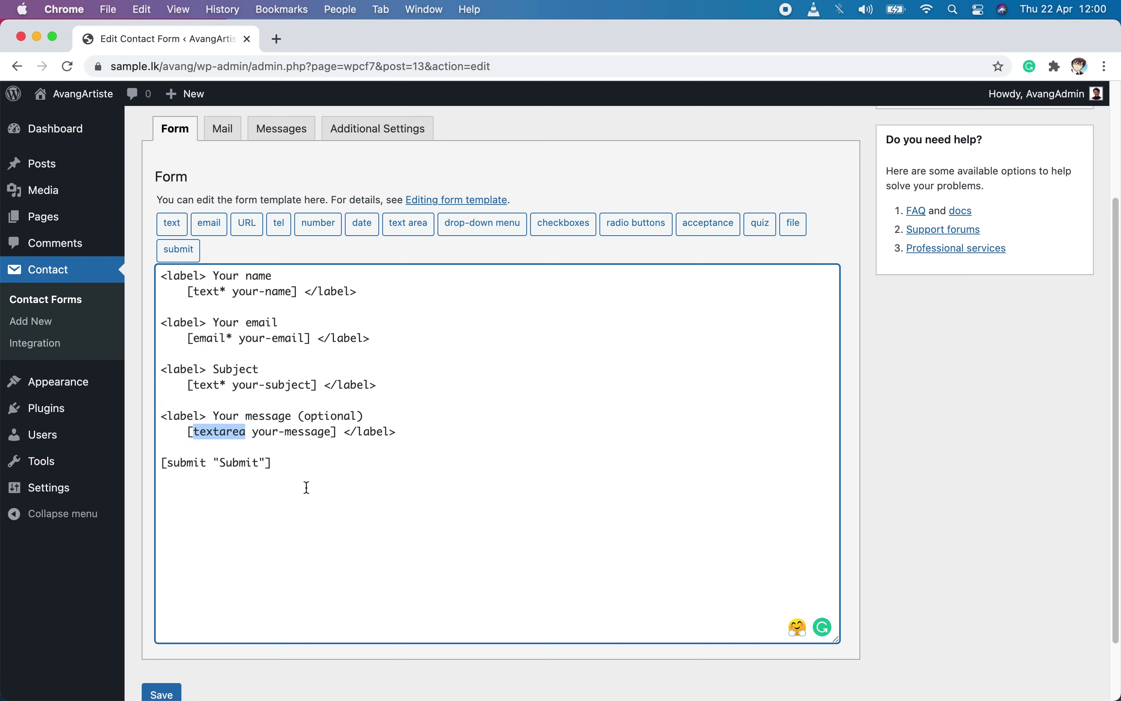
click(188, 463)
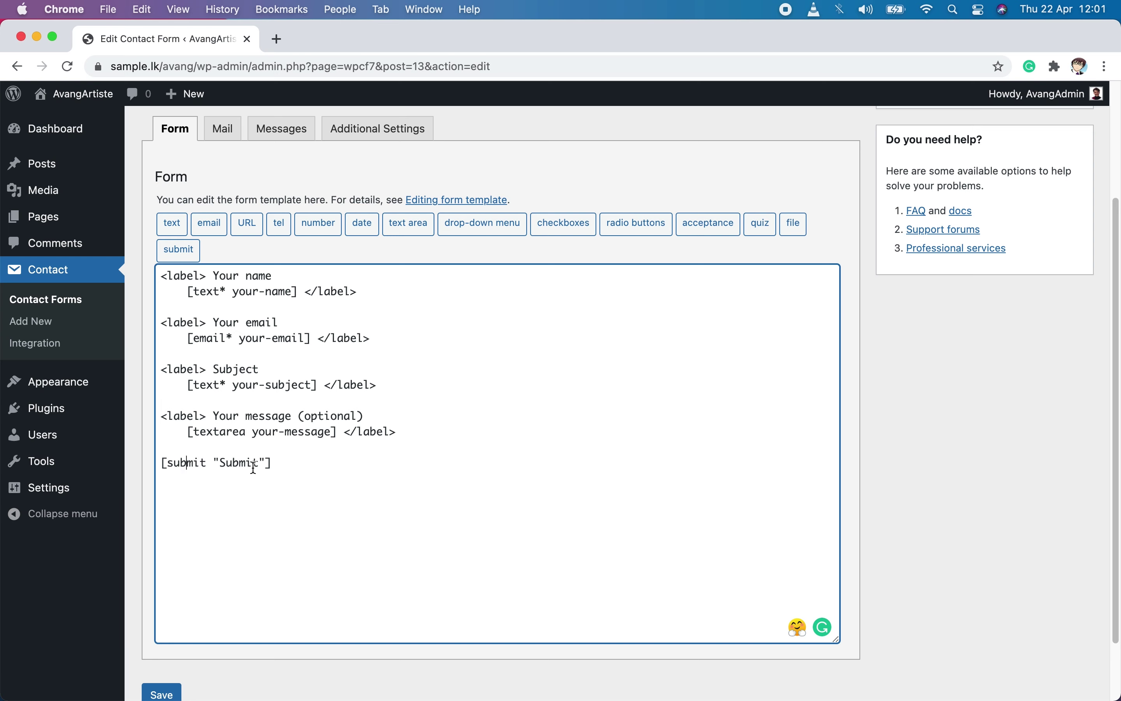
- Change the submit tag's label in the form template to "Send" and save Contact form 1
drag(261, 461, 222, 459)
text(Send)
click(909, 423)
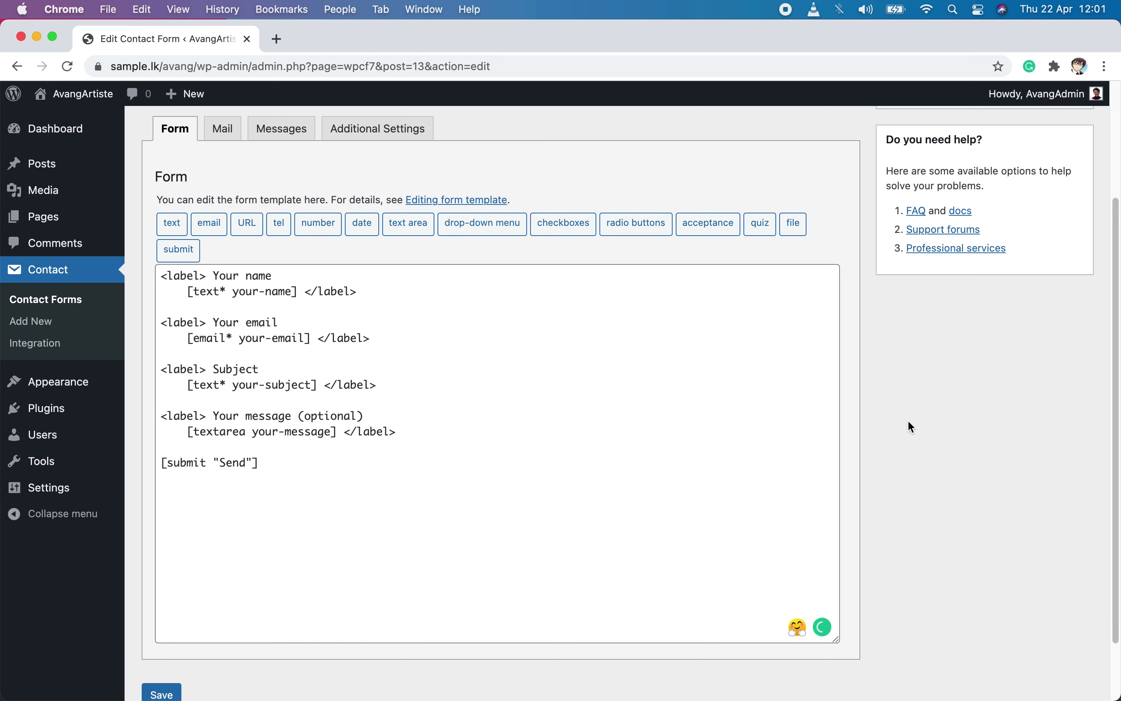
scroll(657, 466, down, 2)
click(162, 639)
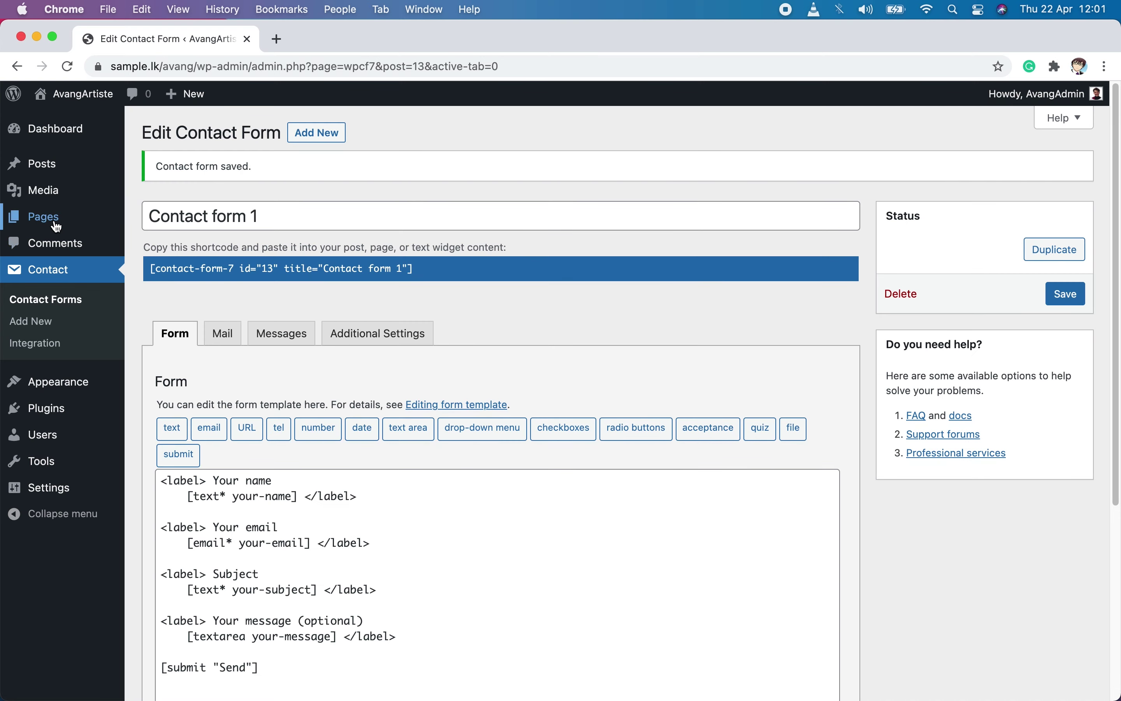
- View the published Sample Page in a separate browser tab and check the contact form's submit button and fields
mouse_move(44, 216)
click(311, 37)
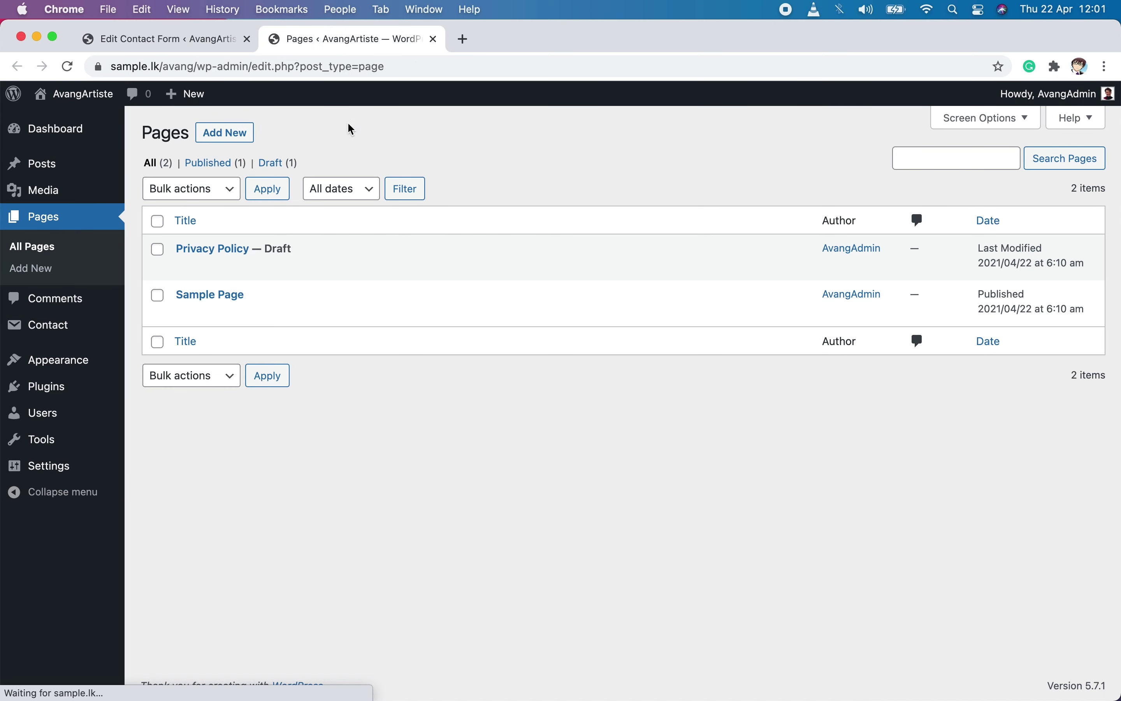
click(304, 314)
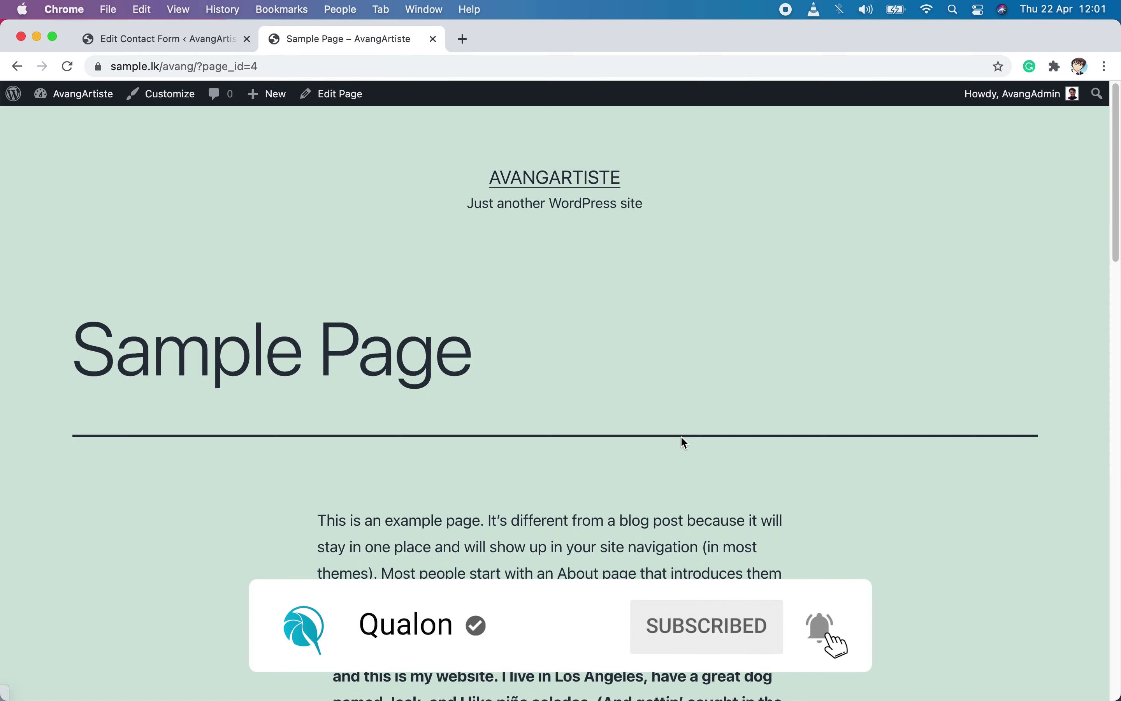
scroll(685, 444, down, 15)
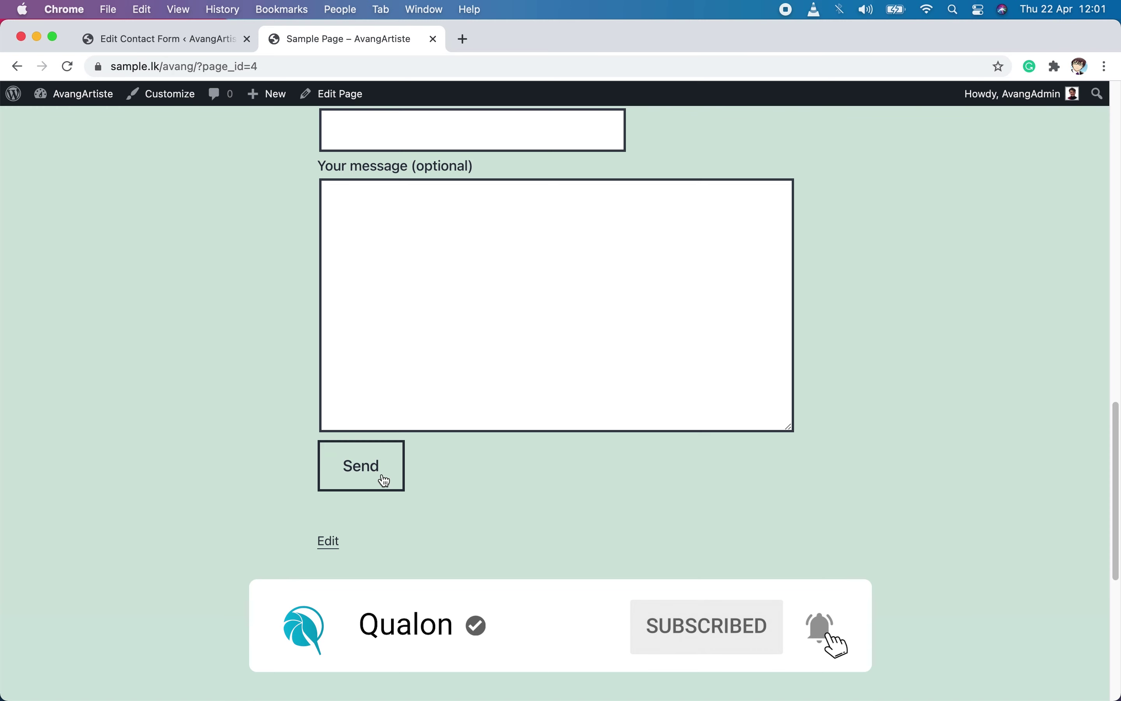
scroll(716, 465, up, 5)
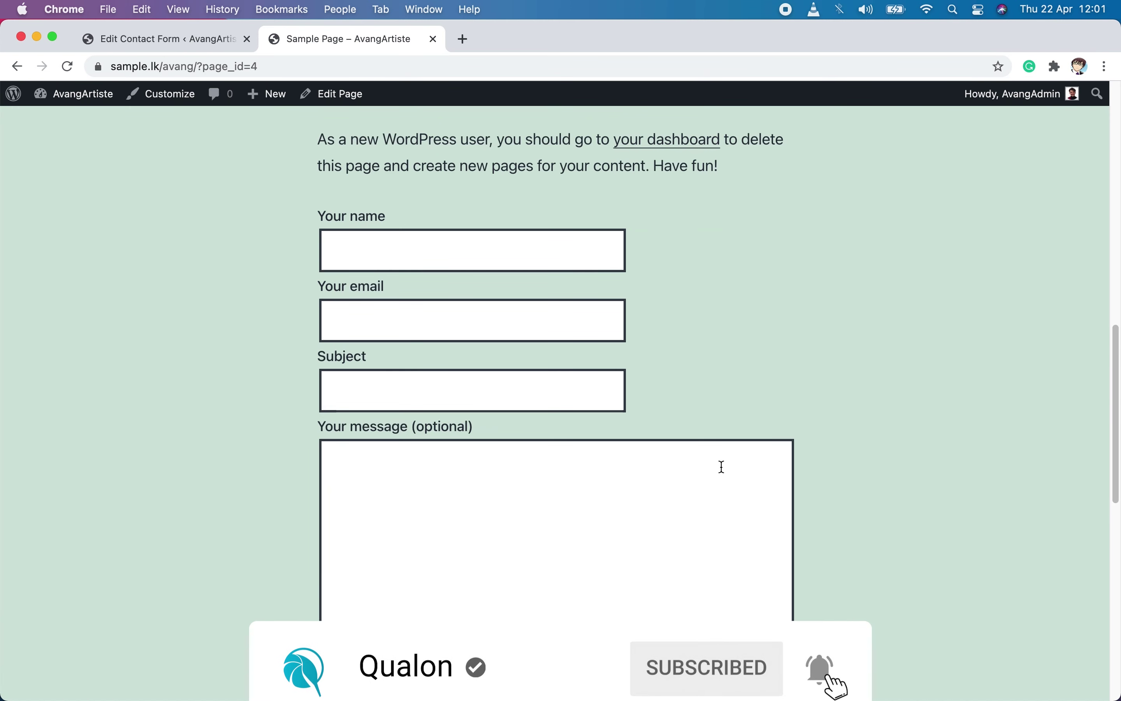
scroll(755, 460, down, 1)
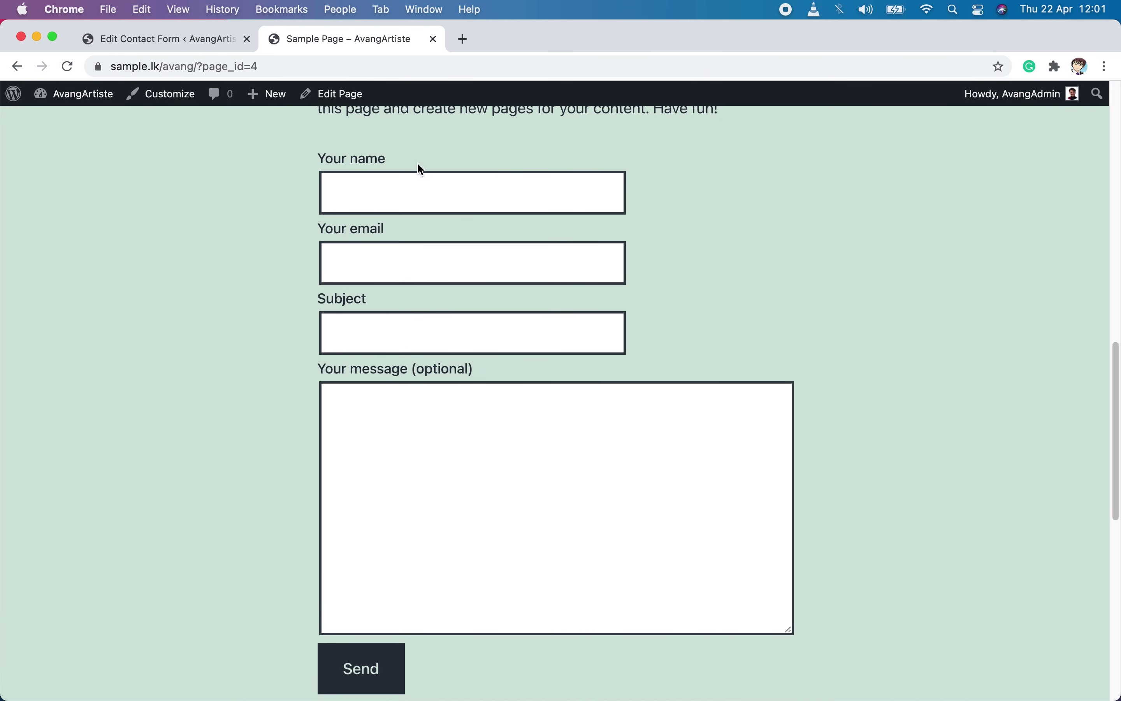
click(374, 153)
- Return to the Contact form 1 editor and examine the label and text* type of the name field
click(206, 41)
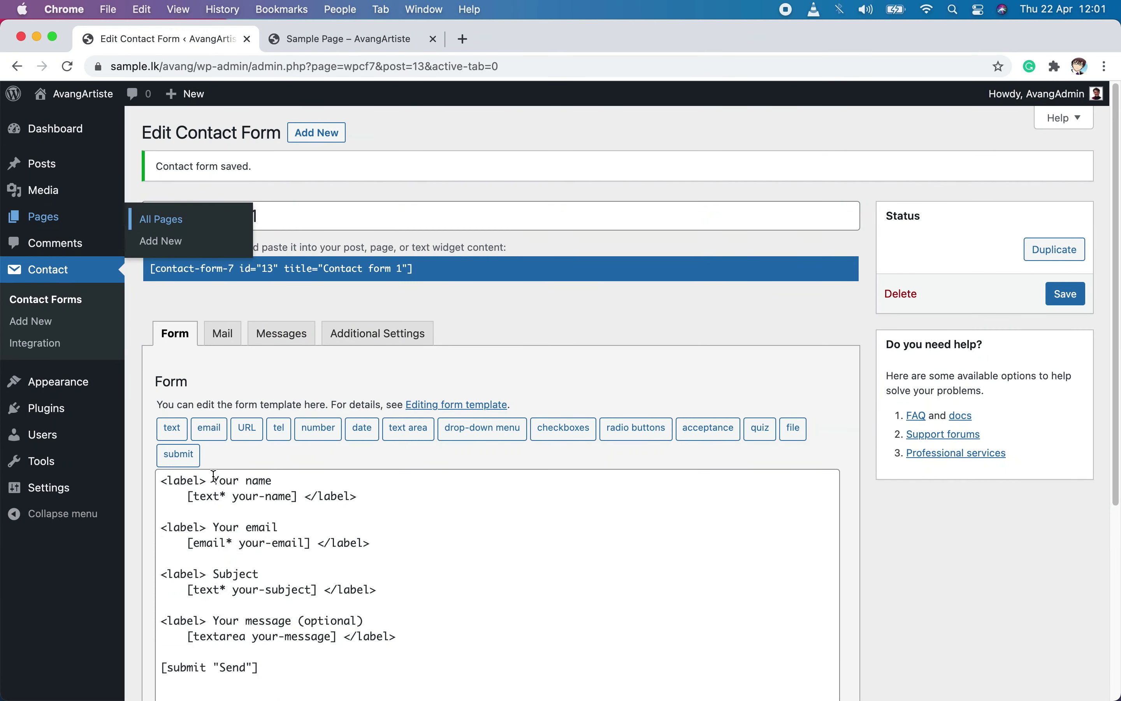
drag(214, 476, 195, 496)
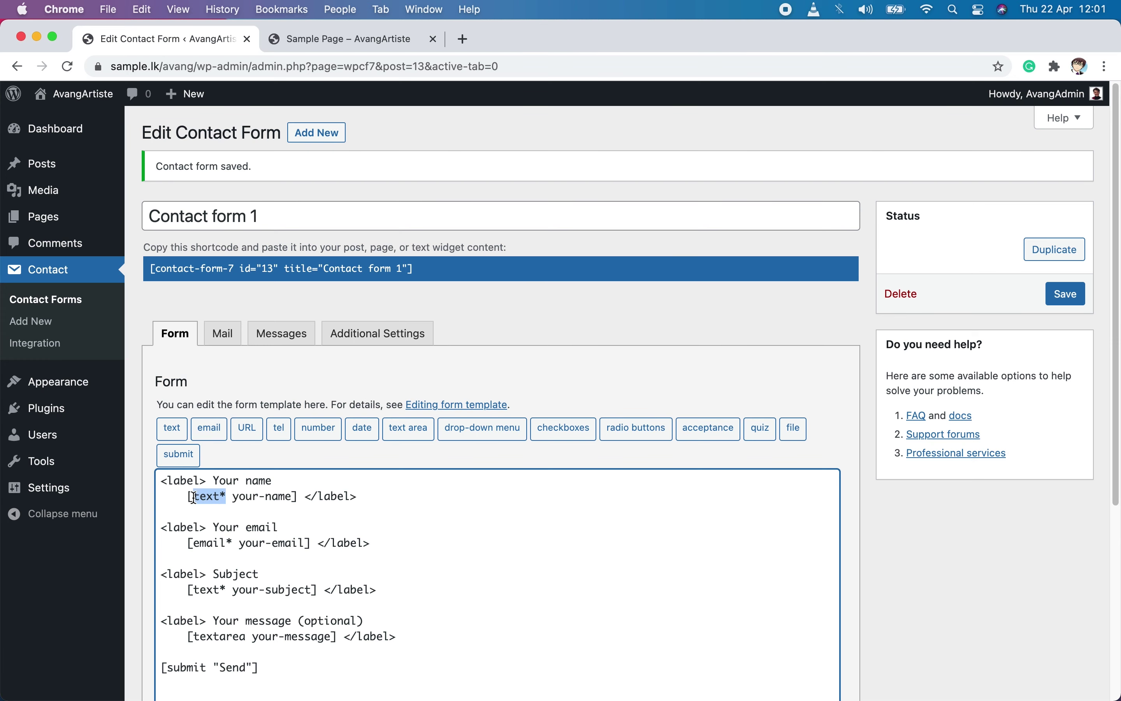
scroll(660, 511, down, 5)
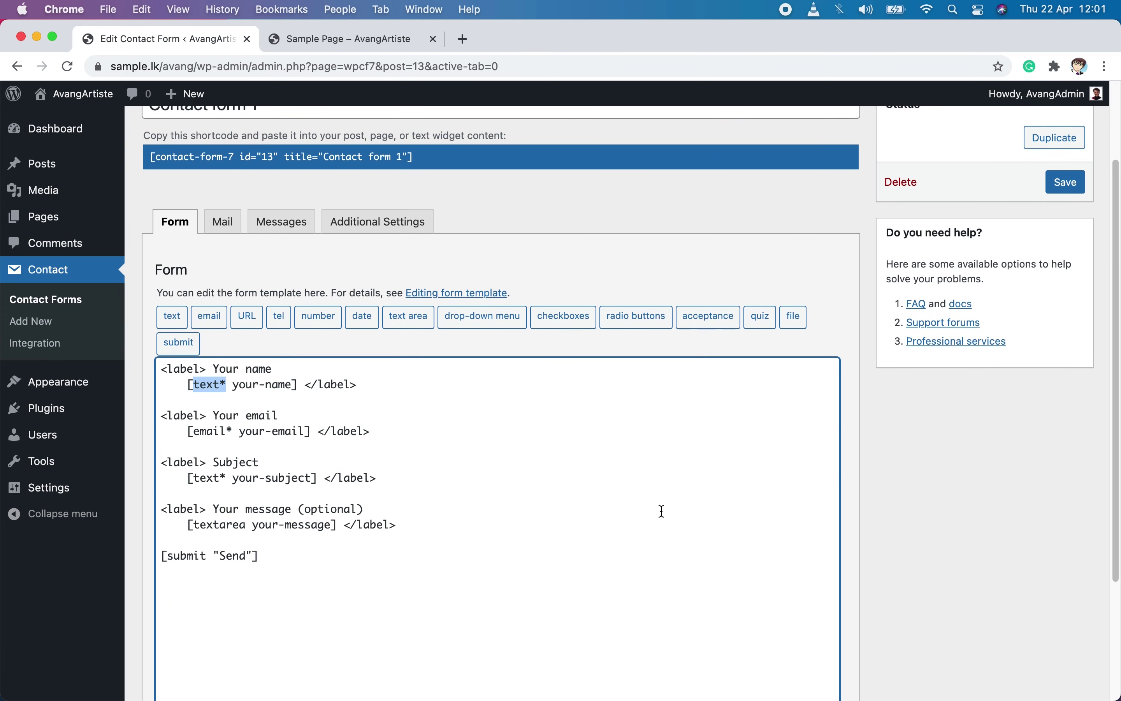
click(918, 434)
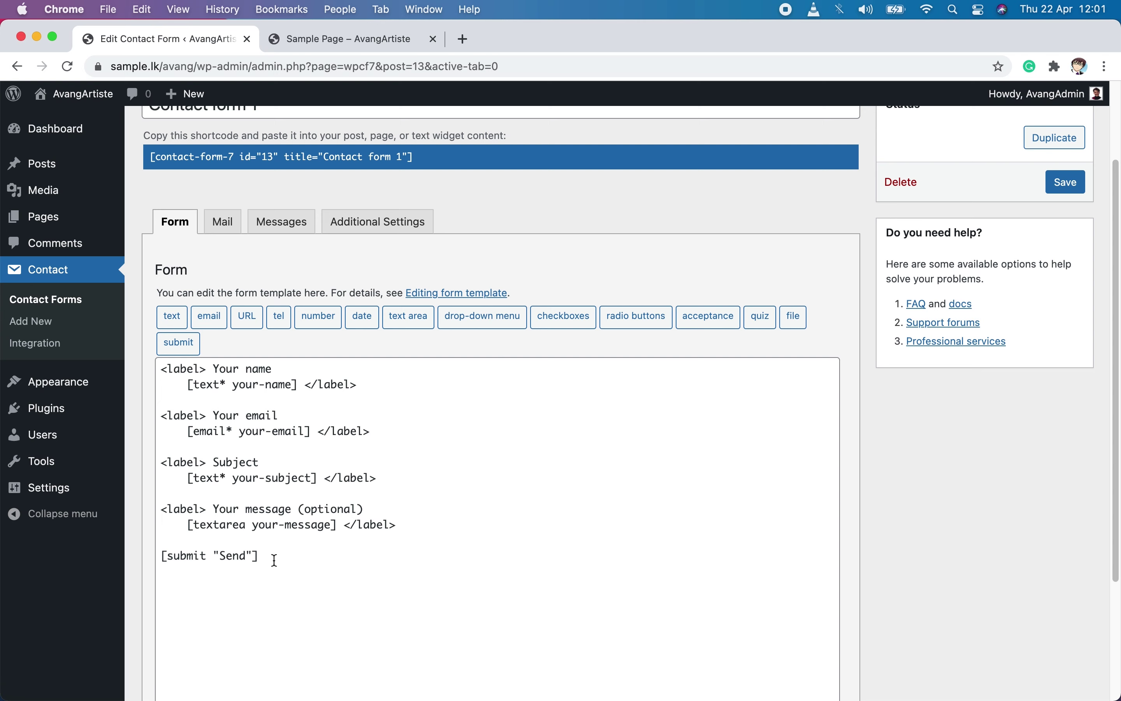
- Insert a non-required telephone field tag without default value, id or class on the blank line above the submit tag
click(185, 540)
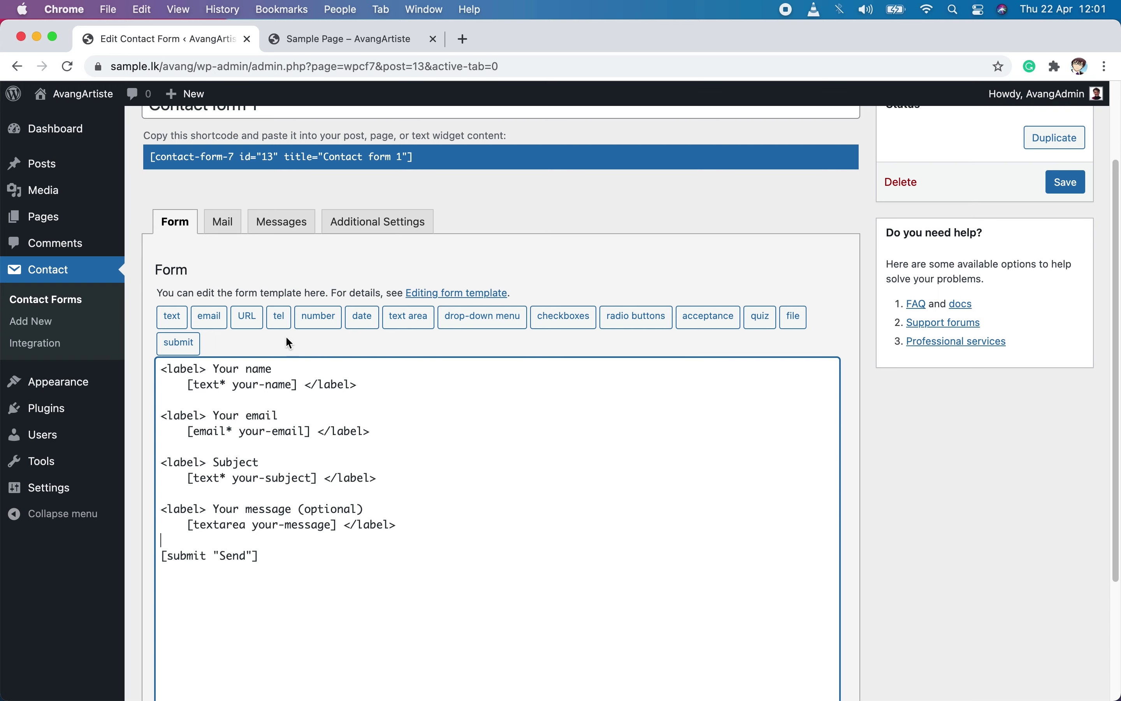
click(276, 317)
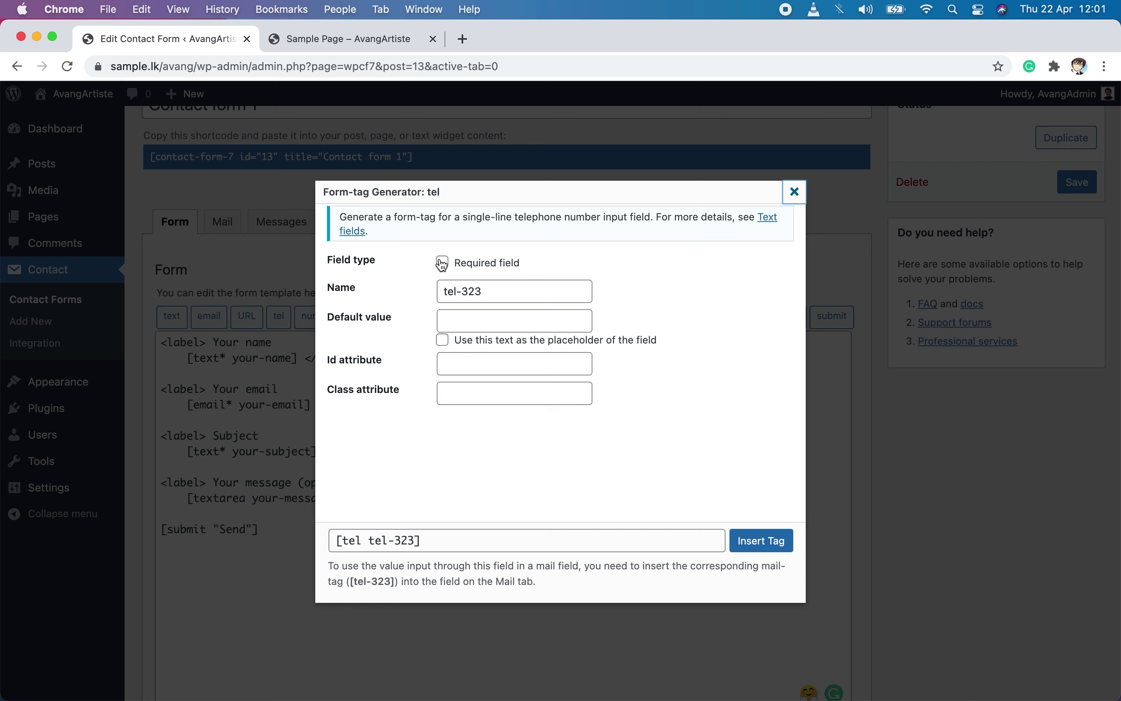
click(502, 291)
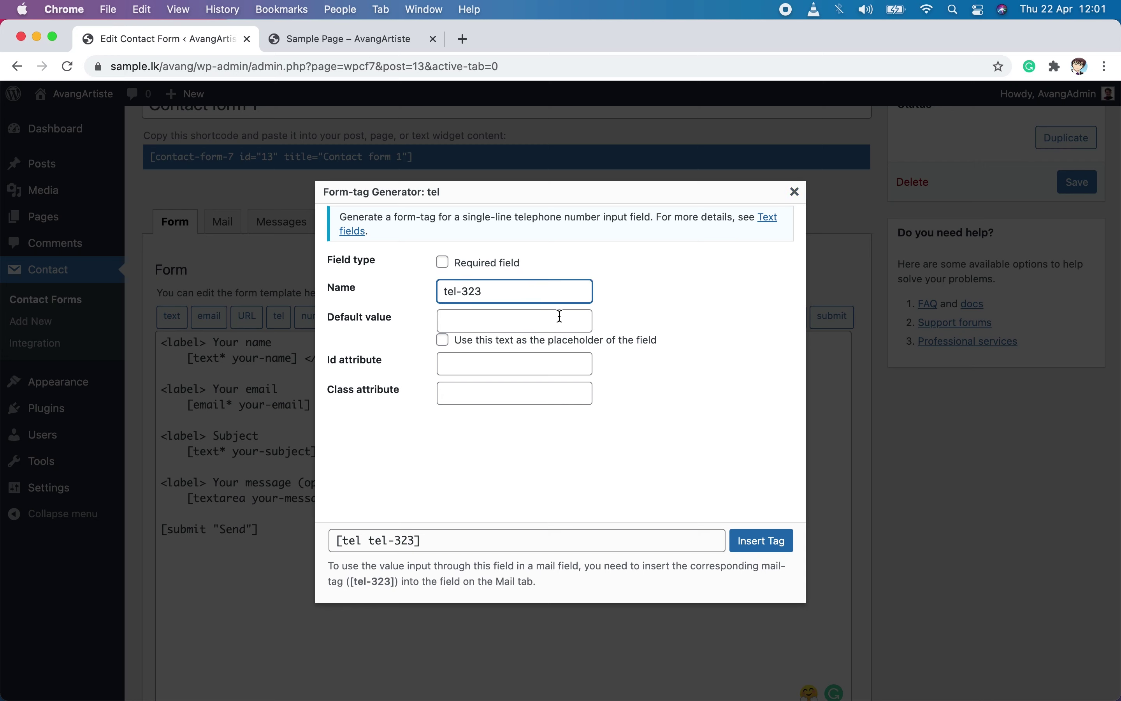
click(487, 320)
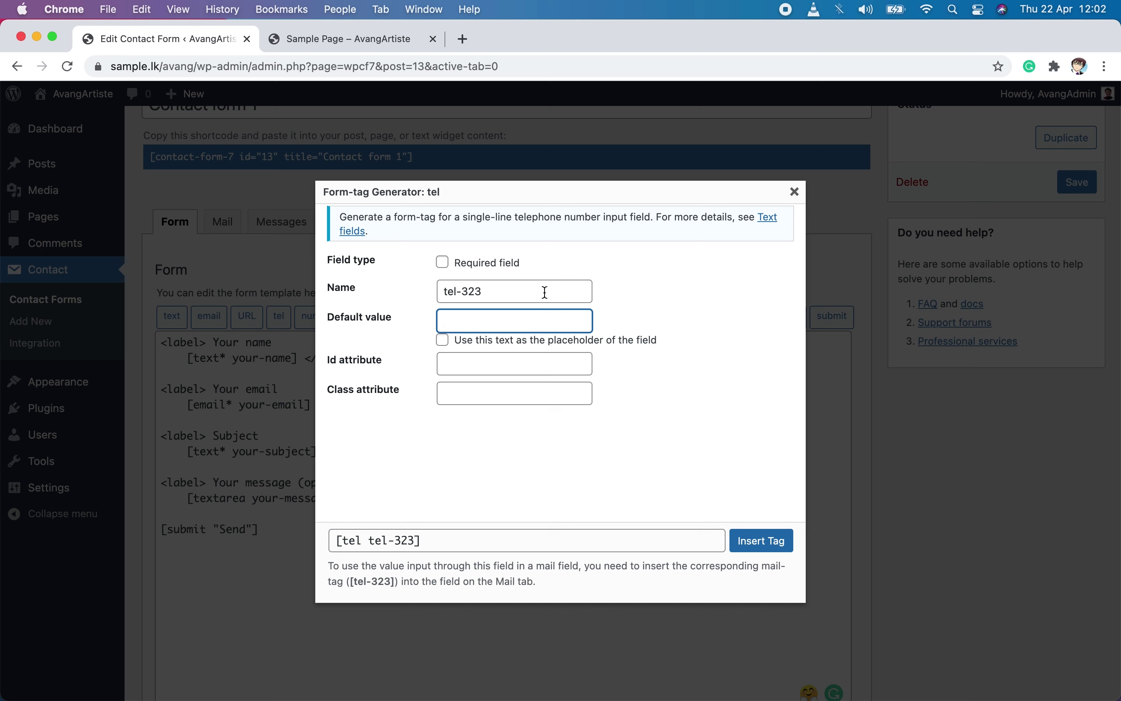
click(490, 366)
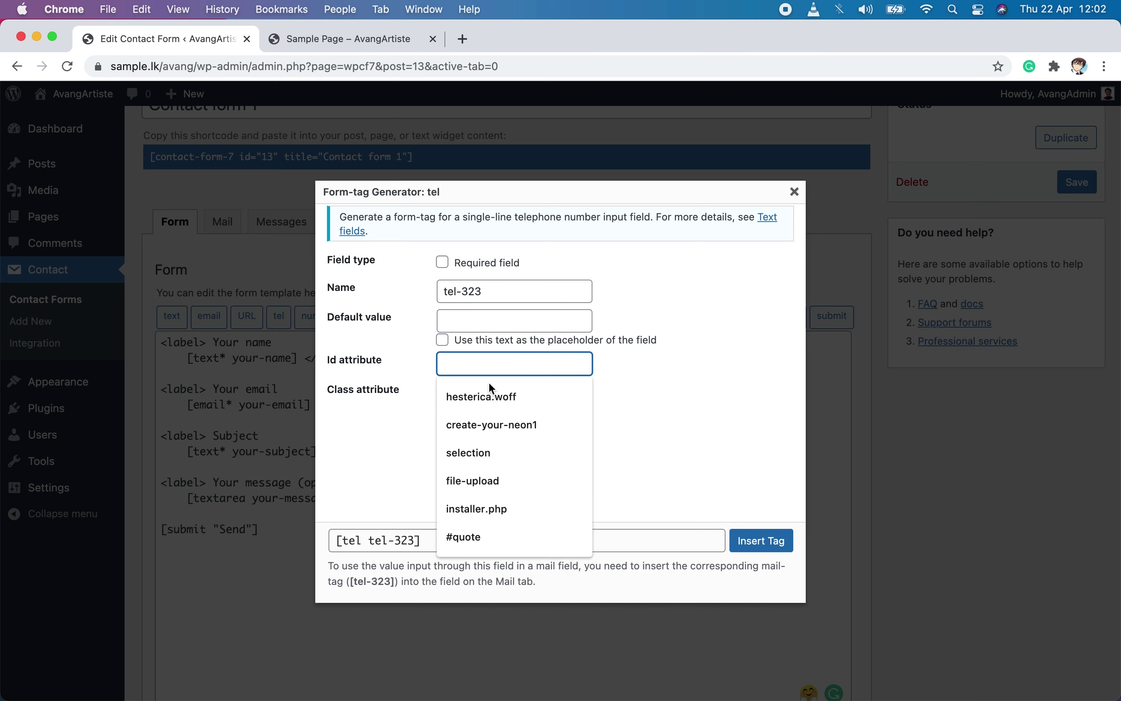
click(673, 401)
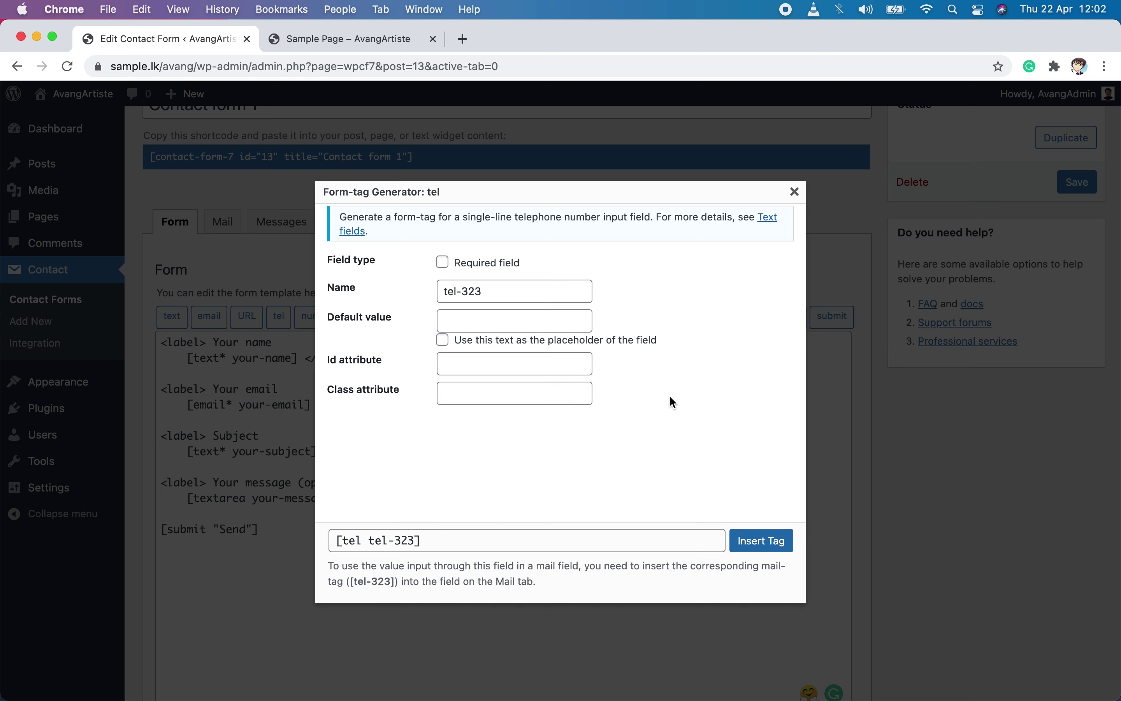
click(545, 369)
click(602, 385)
click(762, 540)
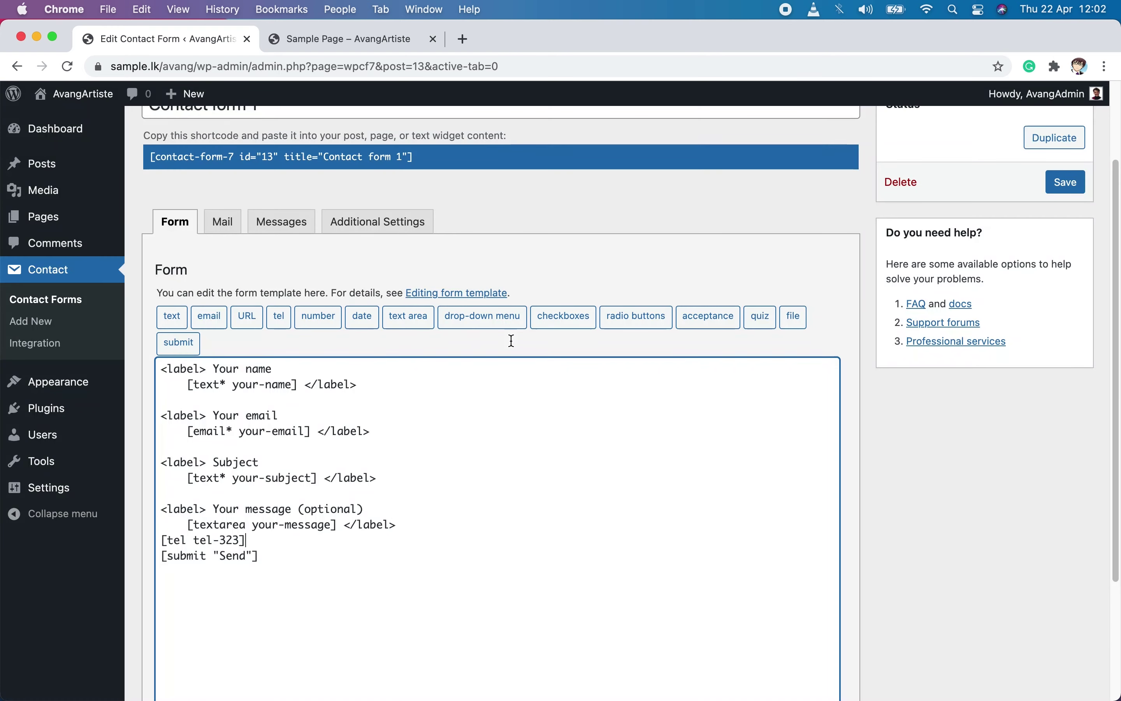
- Delete the telephone field tag from the form template, keep a blank line above the submit tag, and save the form
drag(255, 541, 137, 547)
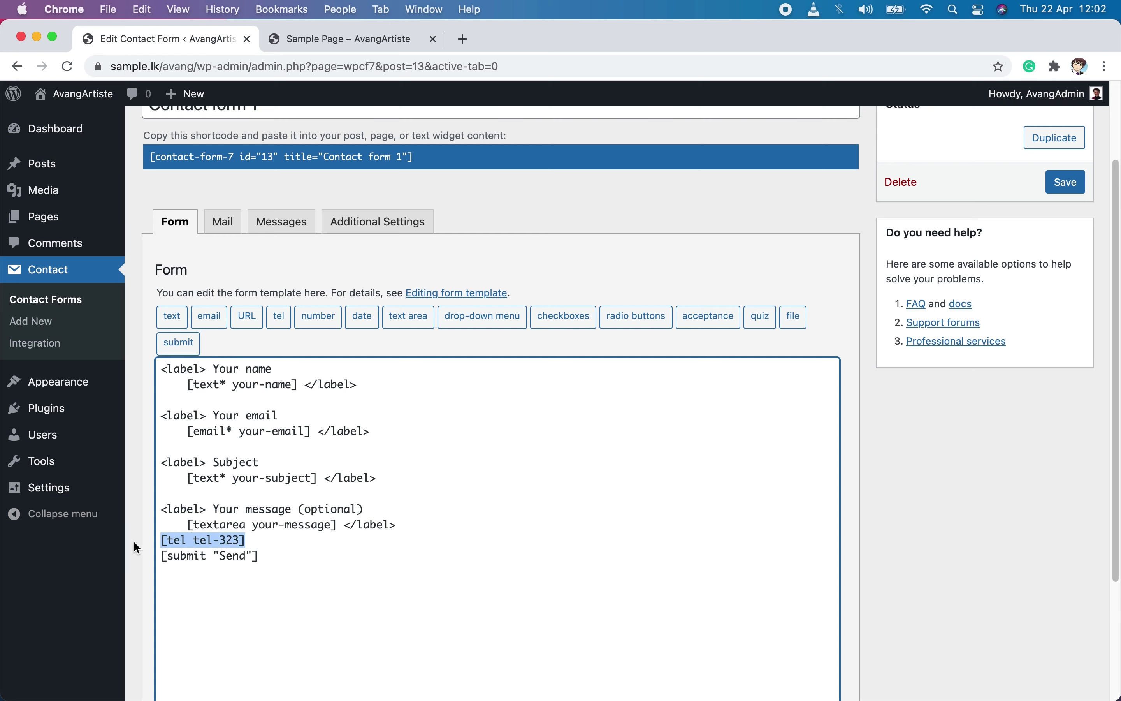
click(273, 550)
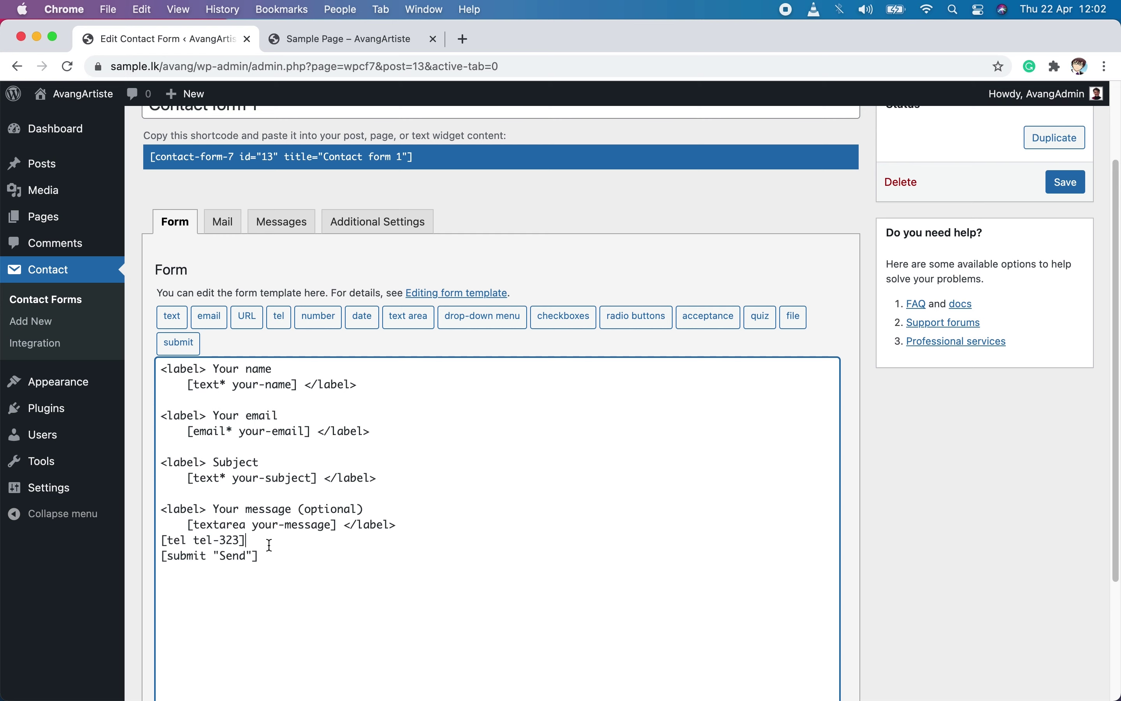
drag(254, 540, 142, 549)
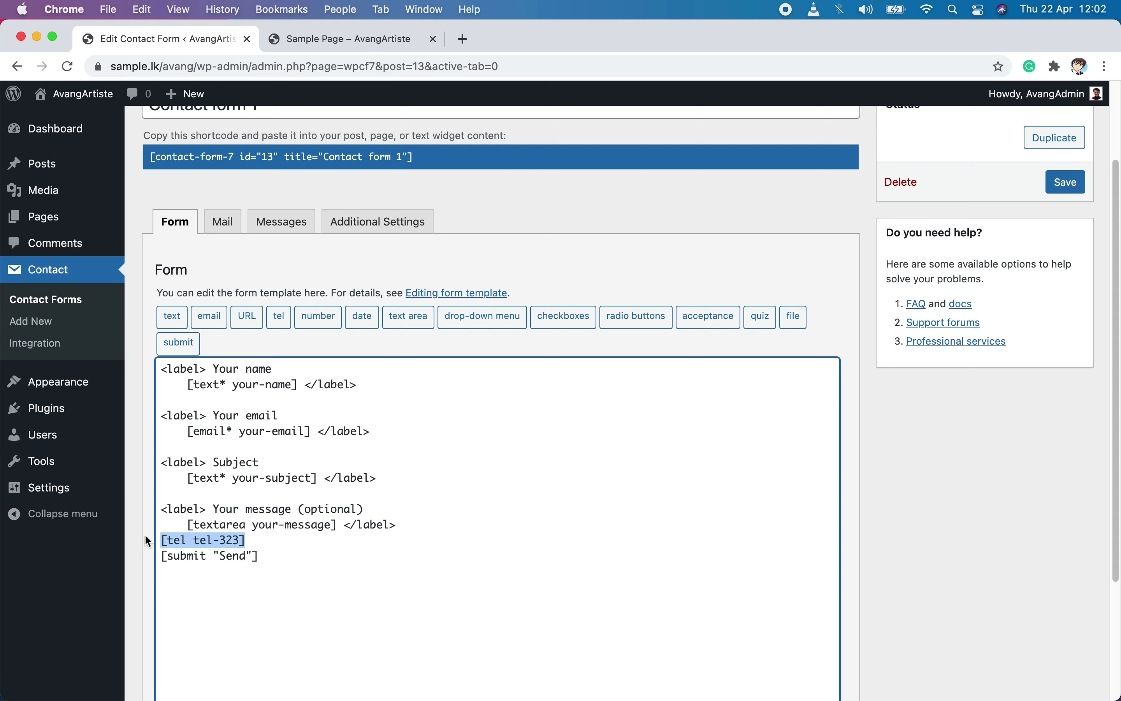
key(BackSpace)
key(BackSpace)
key(Return)
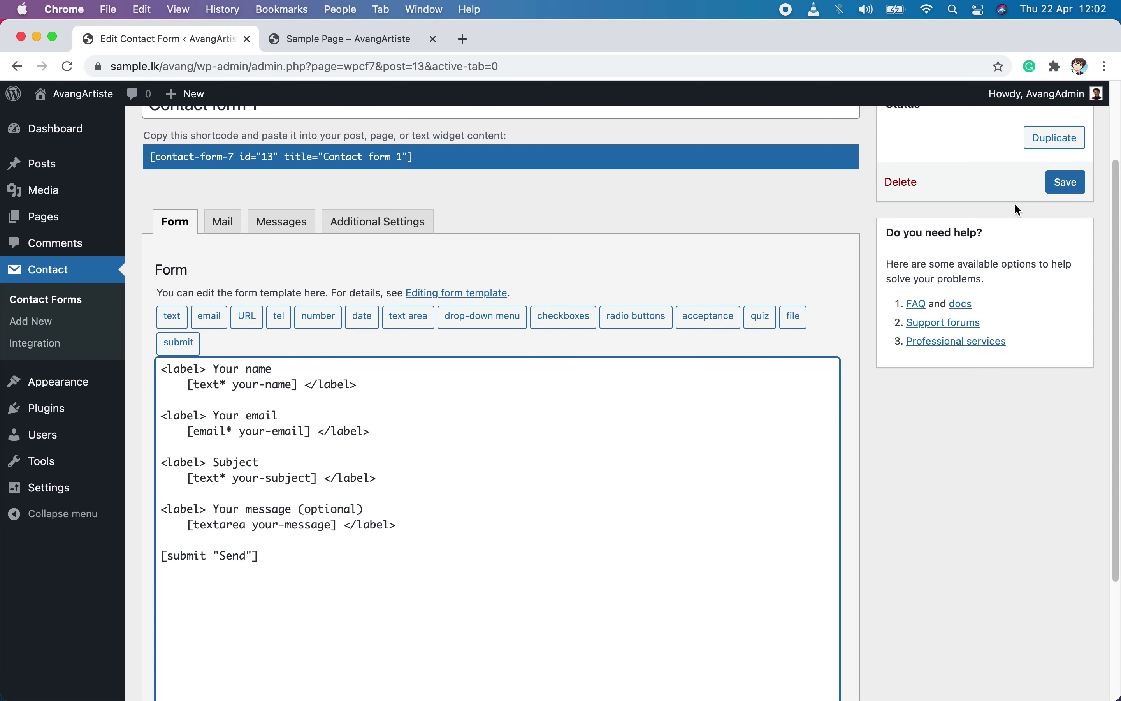
scroll(488, 413, down, 4)
click(162, 618)
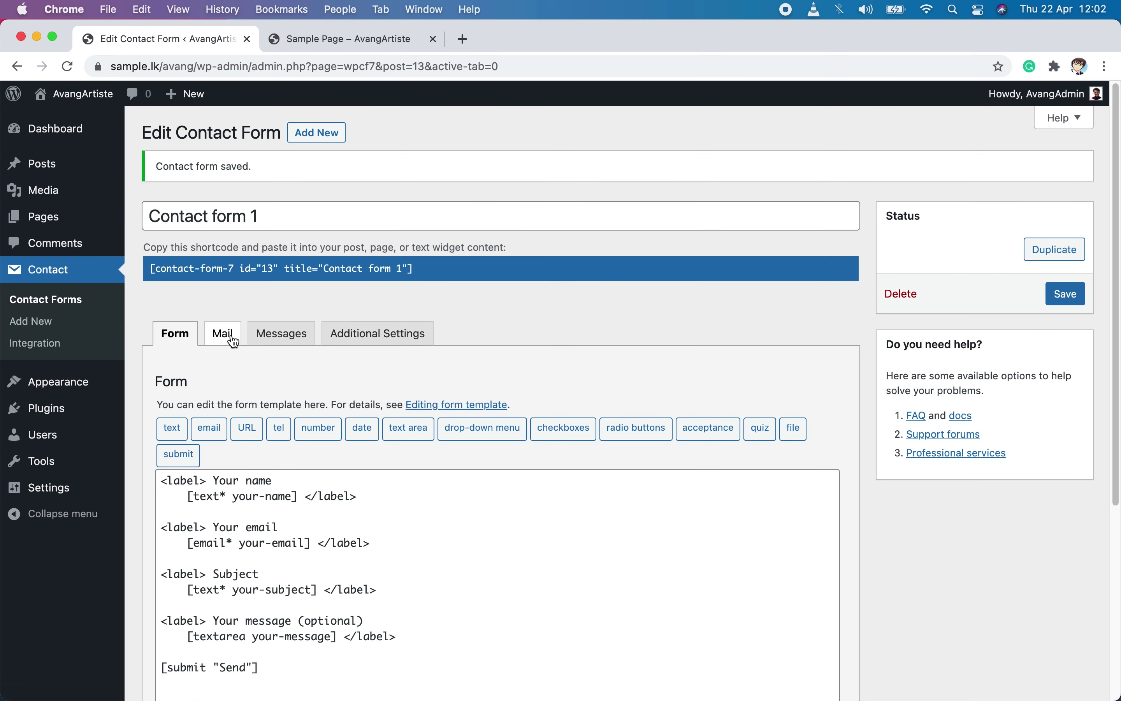
- Examine the recipient field in Contact form 1's mail template, and compare it with the published form on Sample Page
click(233, 340)
scroll(746, 397, down, 4)
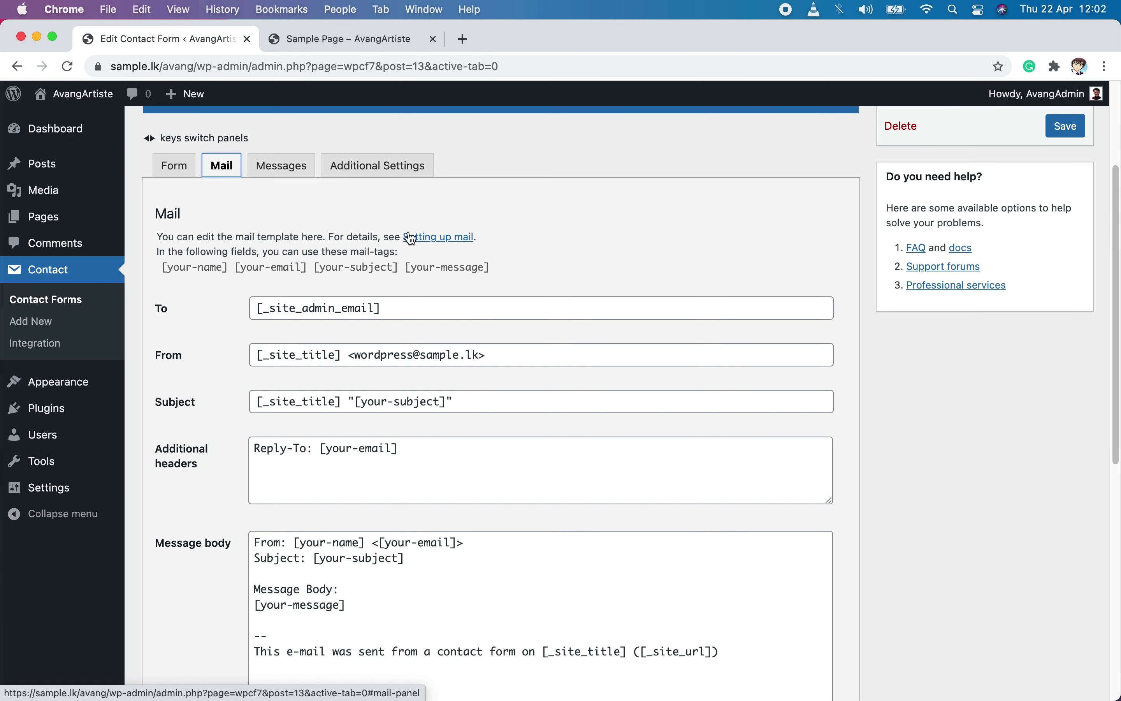
click(410, 310)
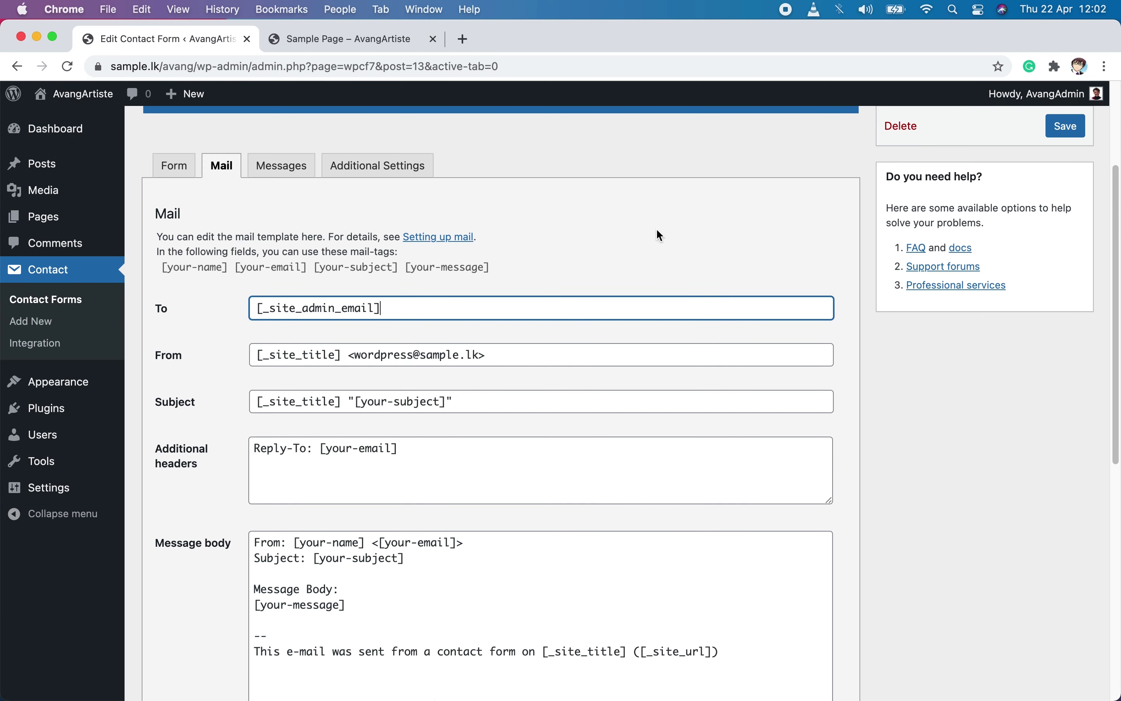
click(355, 45)
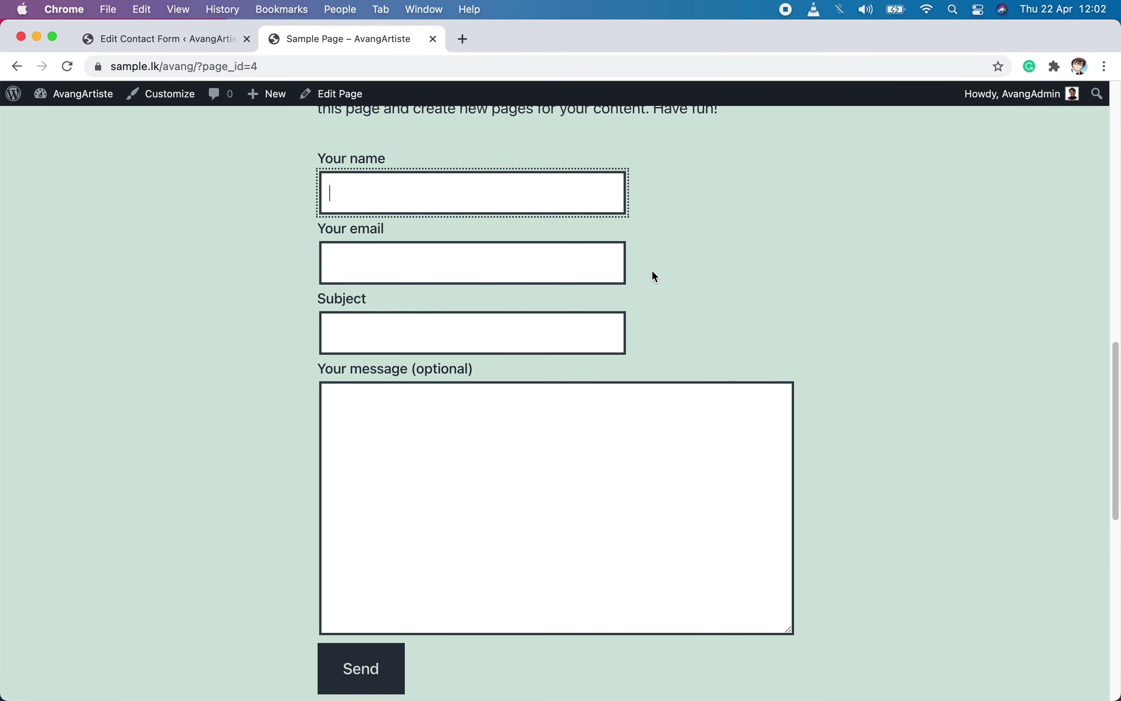
click(907, 371)
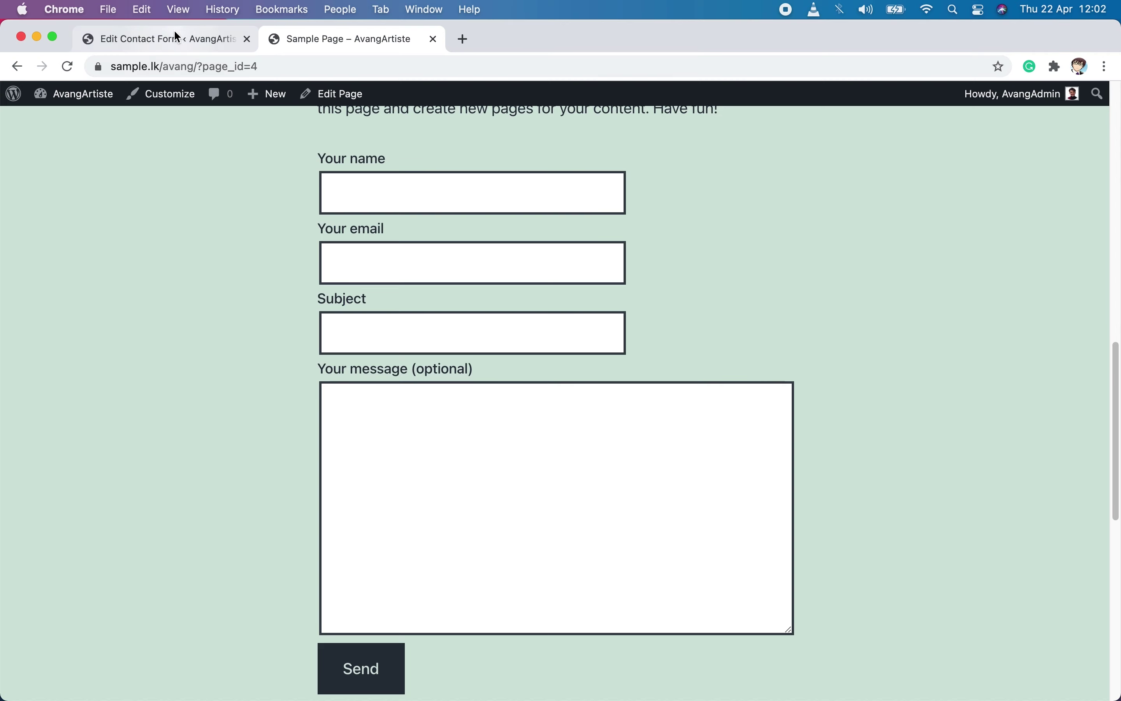
click(163, 37)
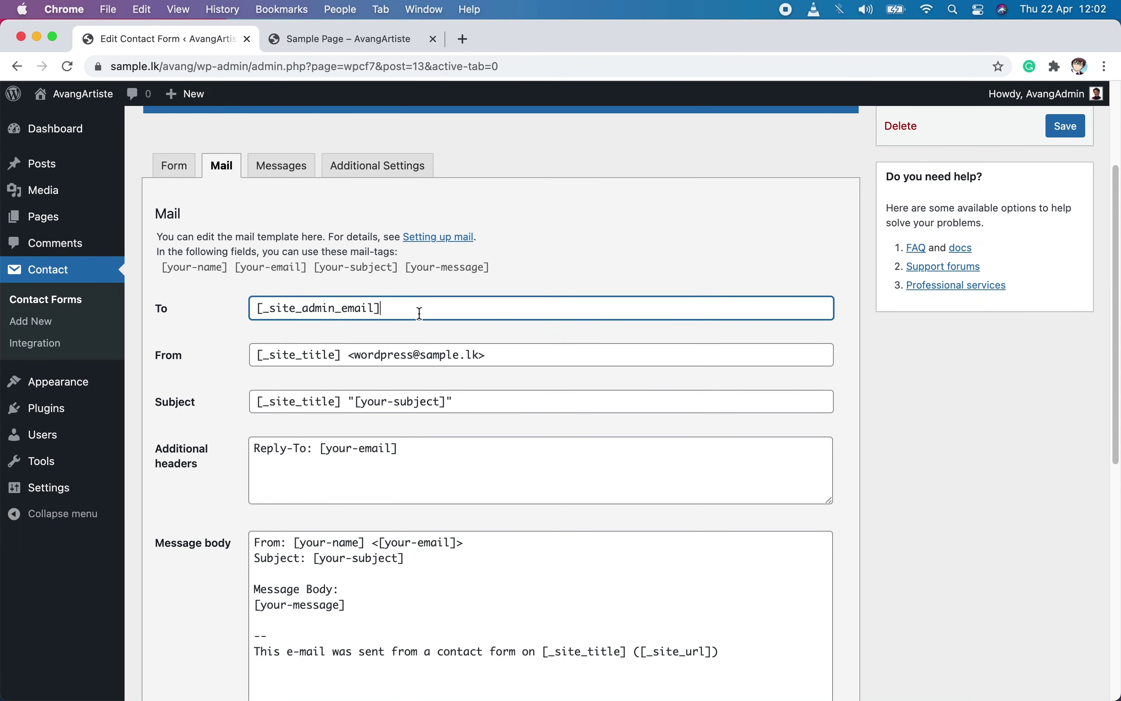
drag(406, 308, 255, 309)
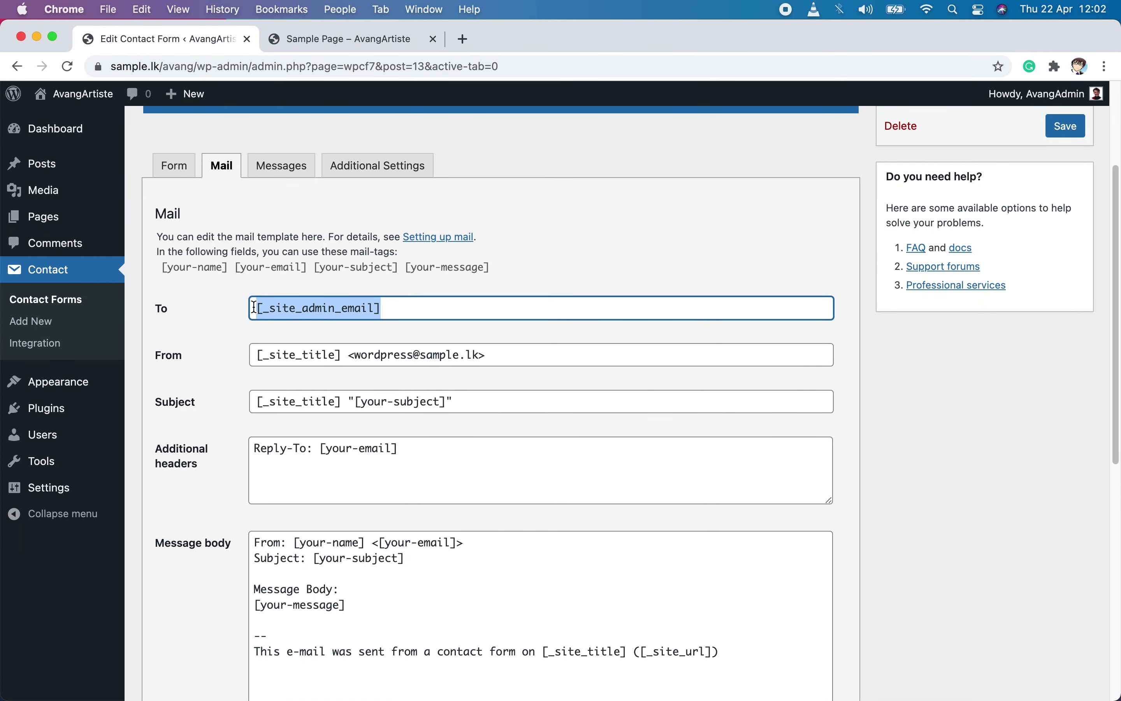
click(584, 278)
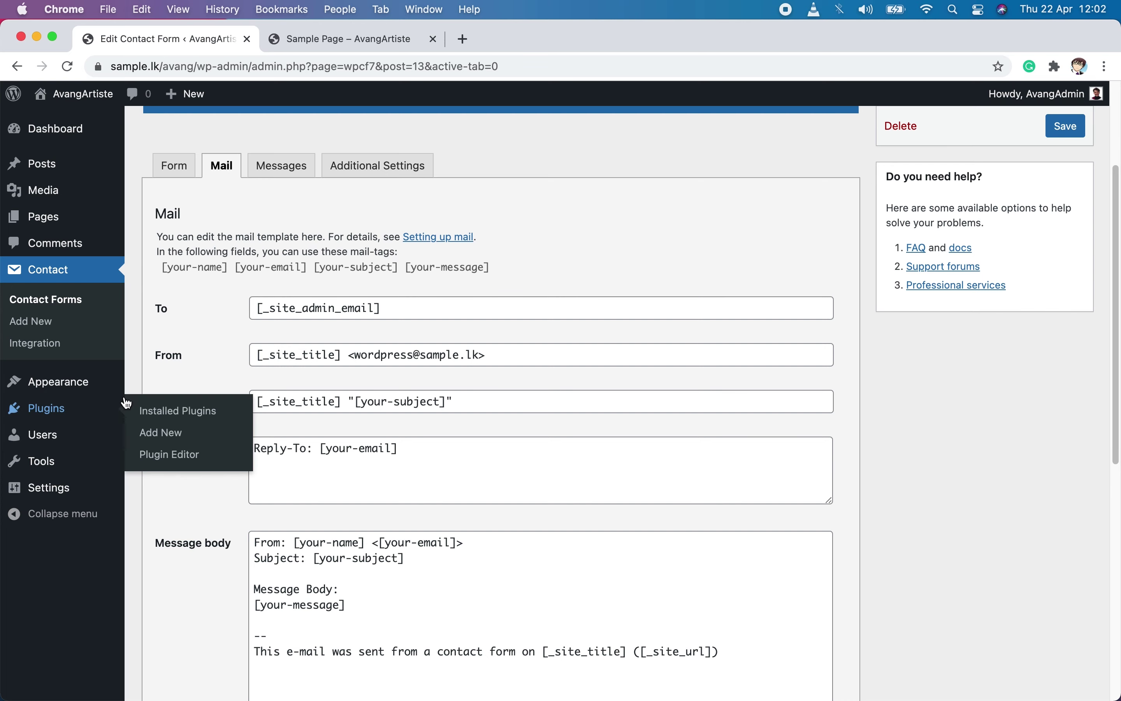
- Open the site's General Settings in a separate browser tab and check the administration email address
mouse_move(48, 487)
super+click(180, 496)
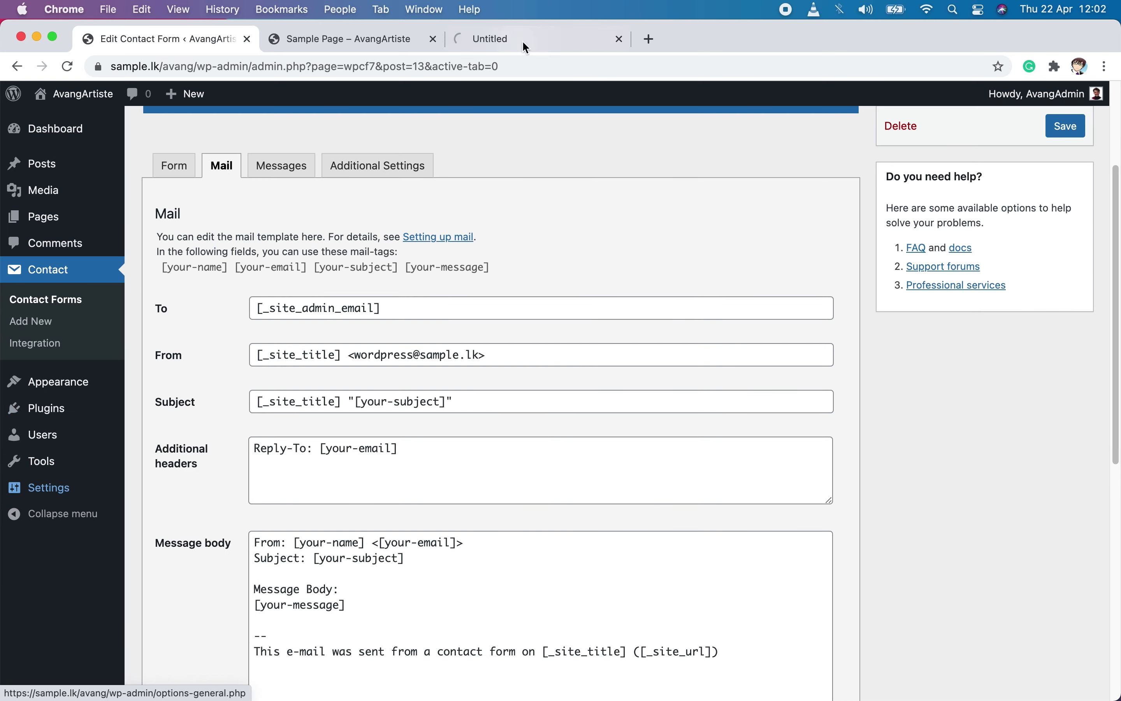
click(532, 34)
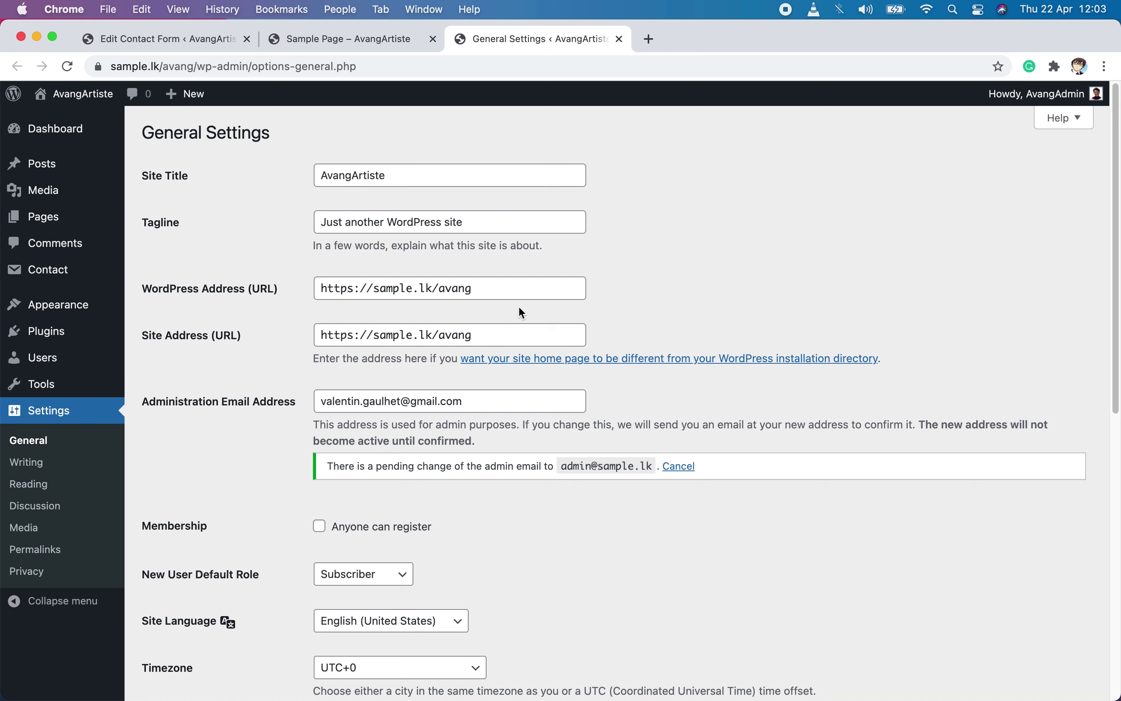
scroll(632, 423, down, 1)
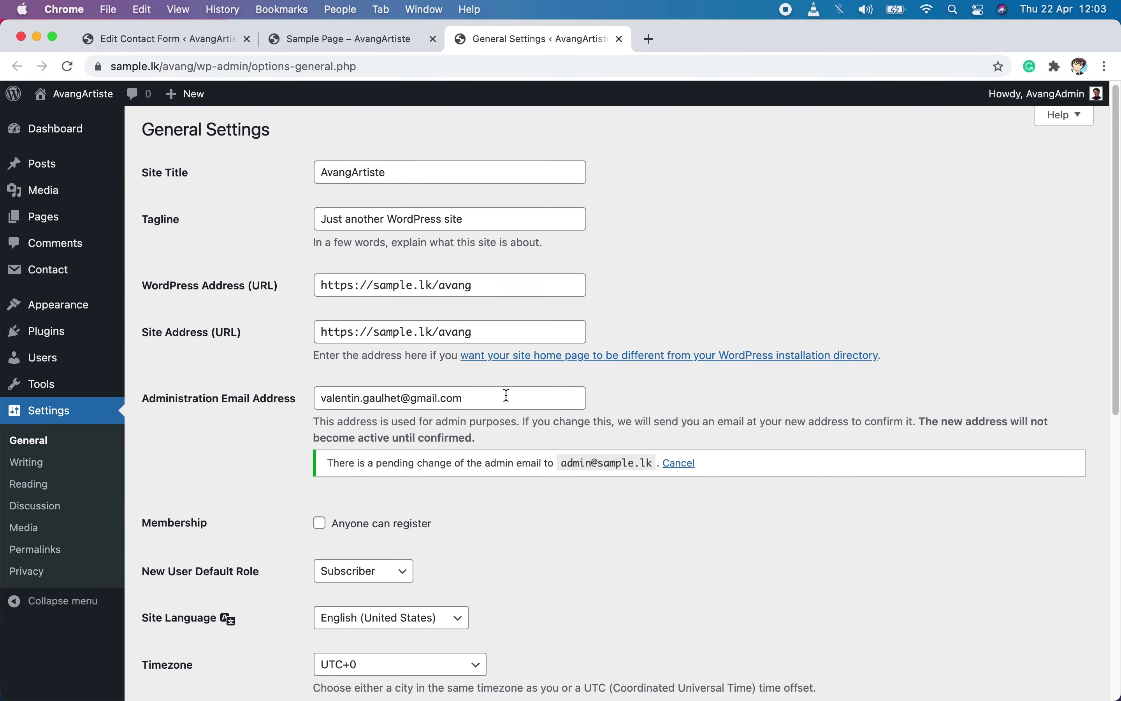
drag(507, 398, 236, 400)
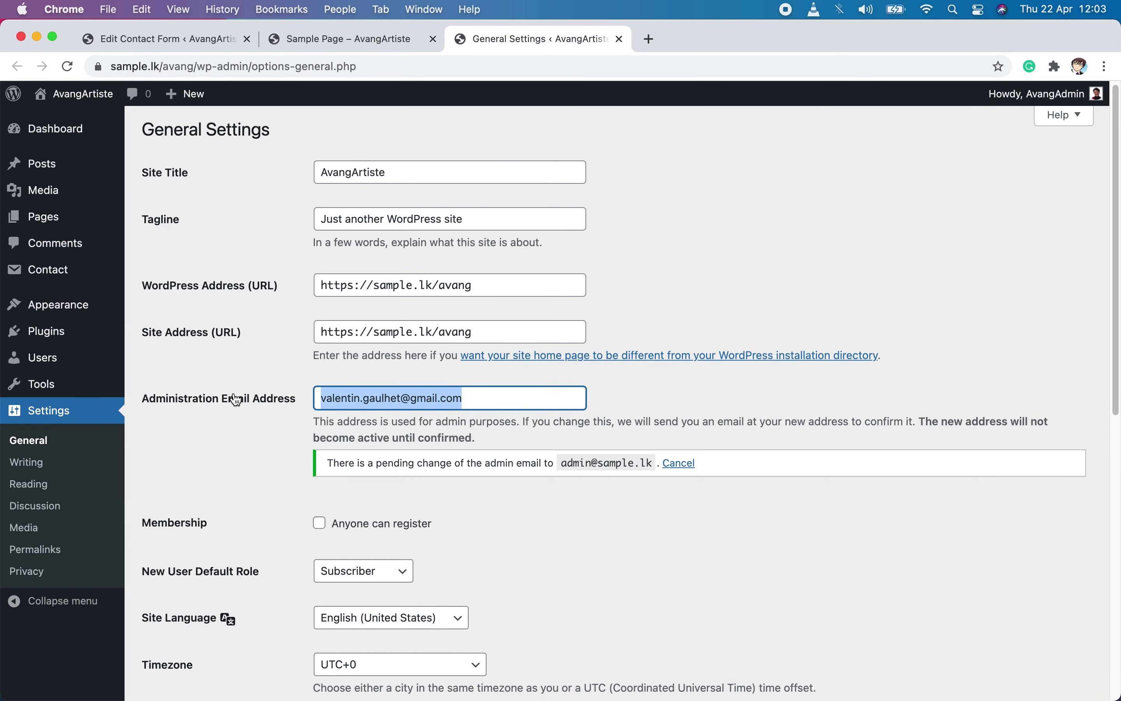
- Compare the published form on Sample Page with the administration email address in the site's General Settings
click(349, 44)
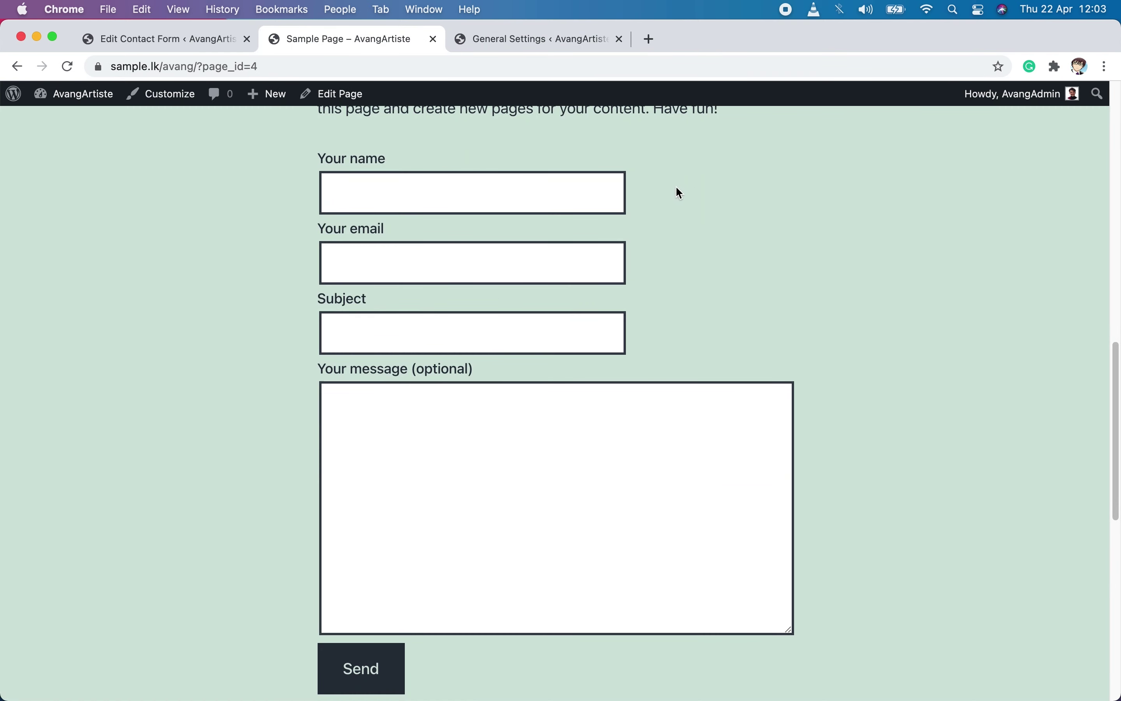
click(526, 41)
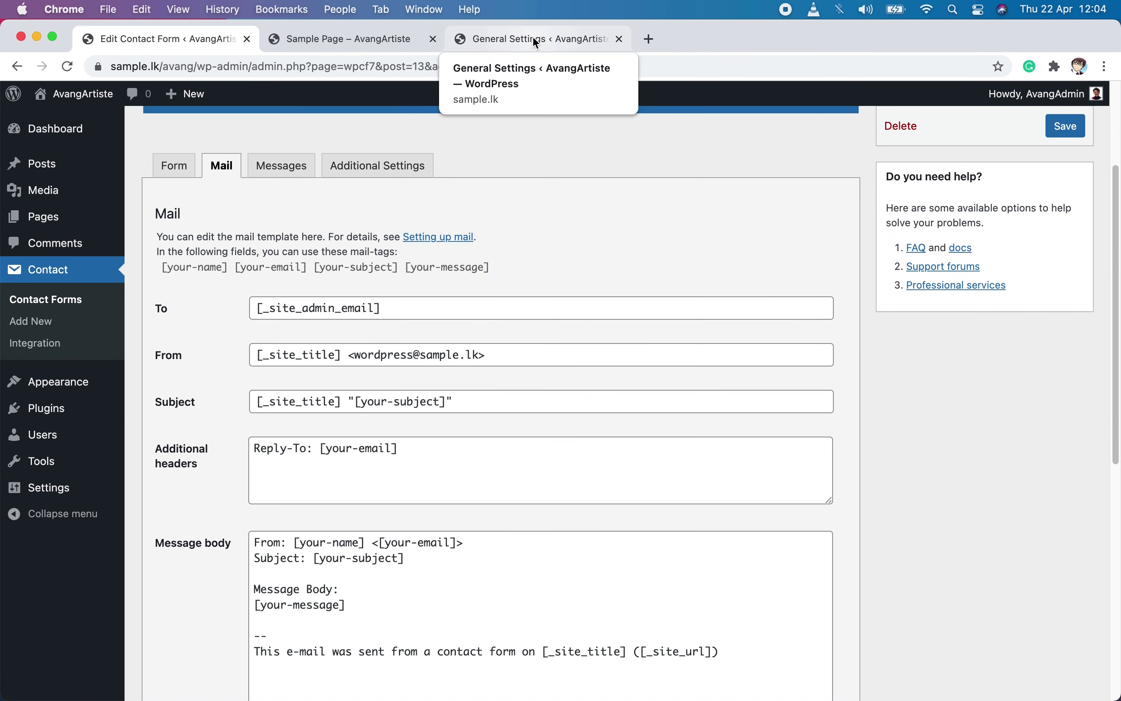
click(533, 36)
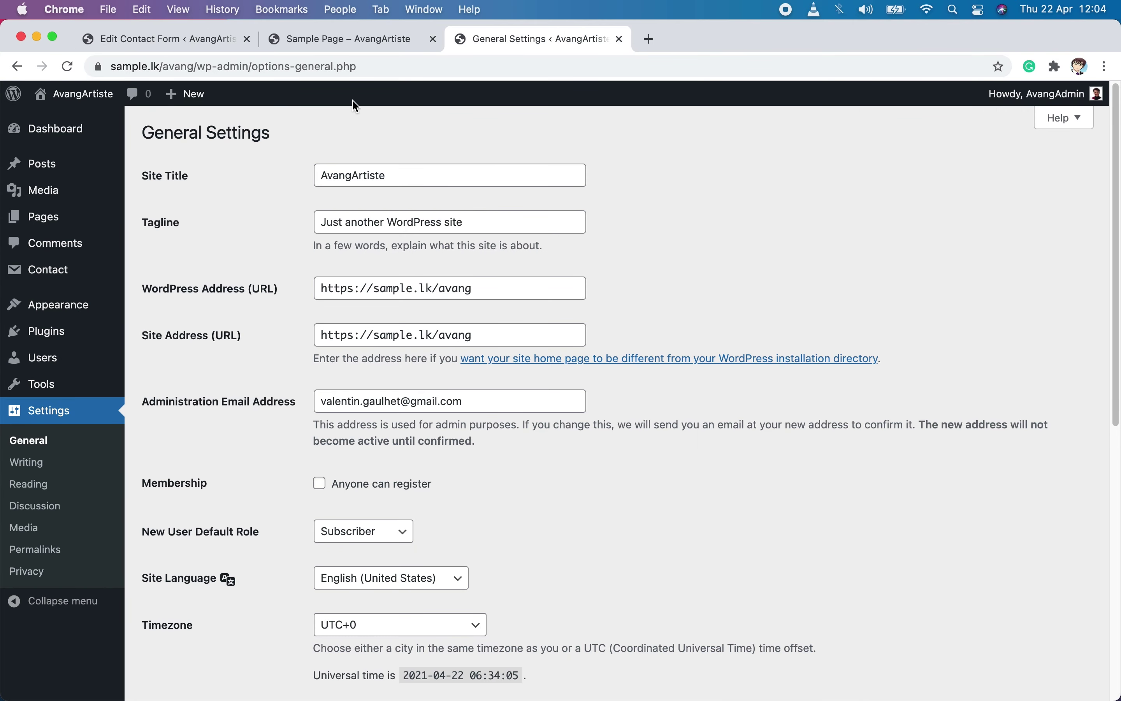
click(340, 39)
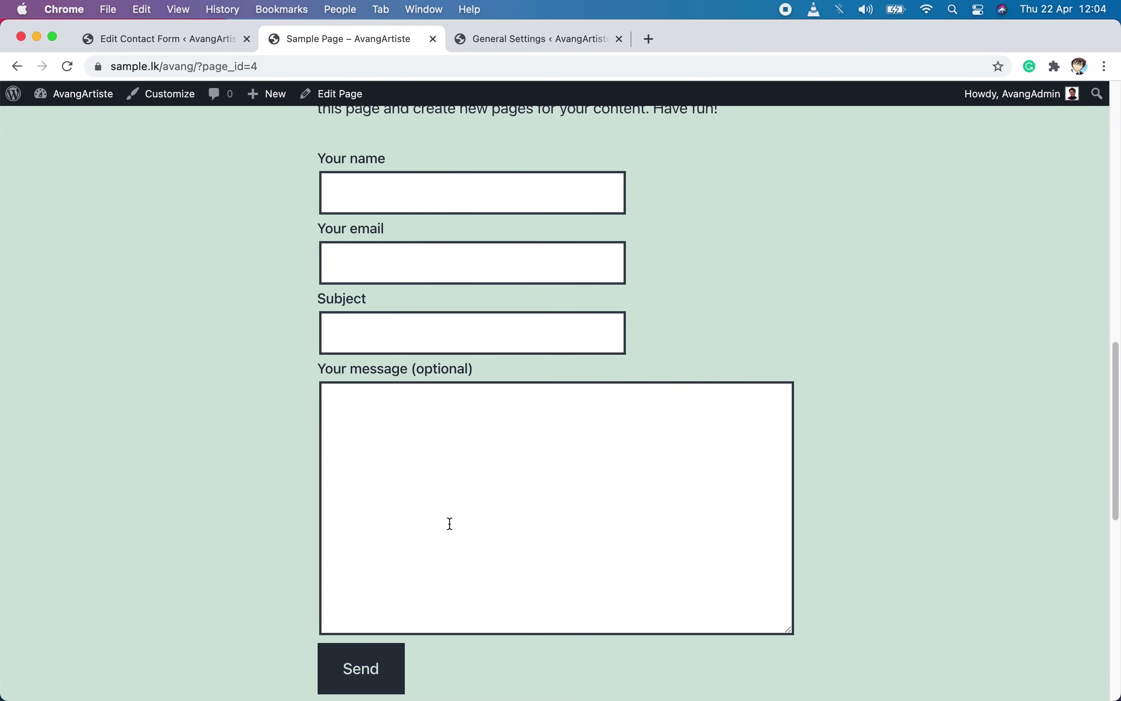
click(537, 39)
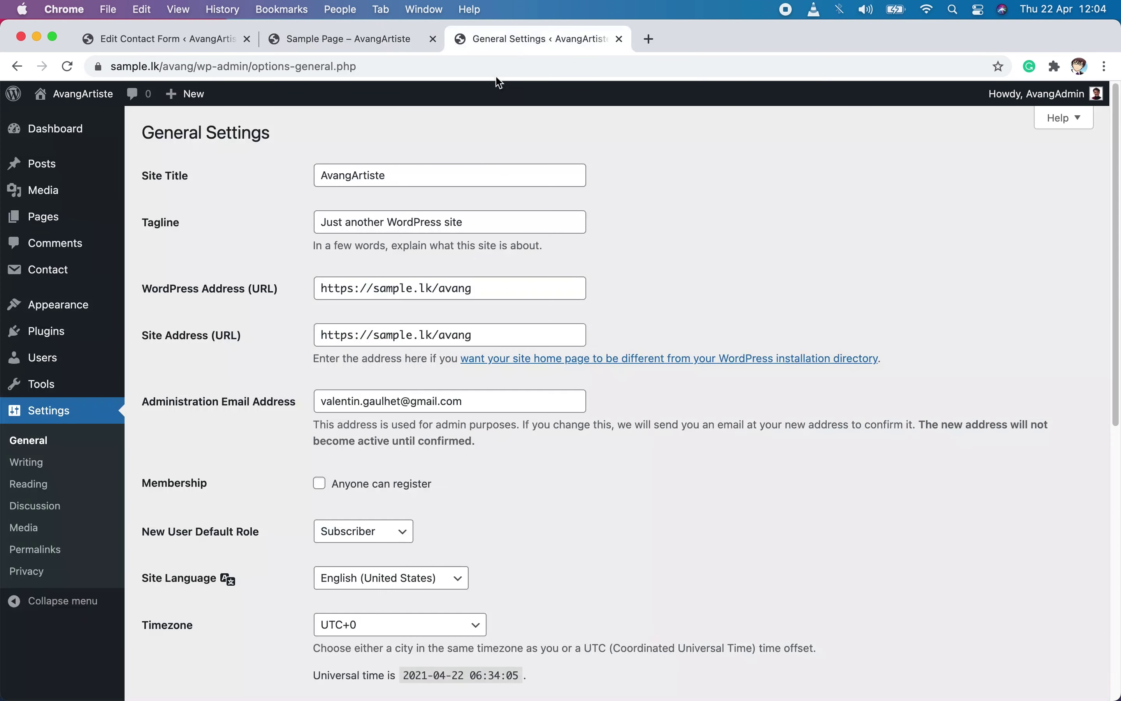
drag(481, 400, 316, 397)
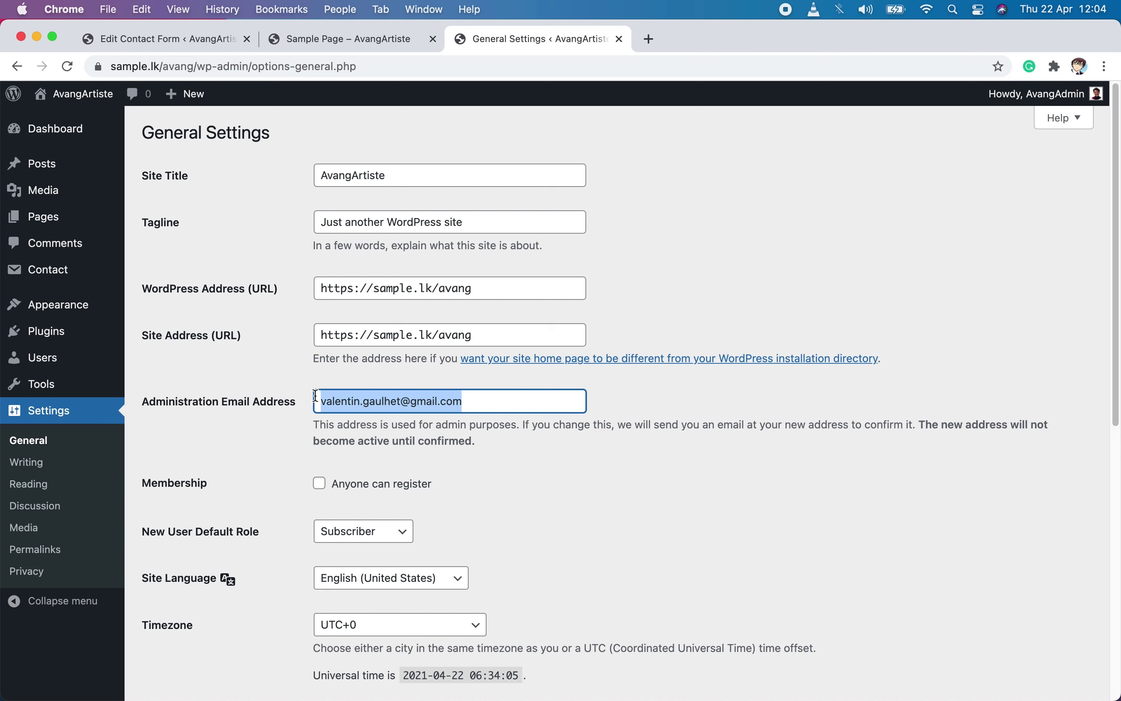
click(723, 461)
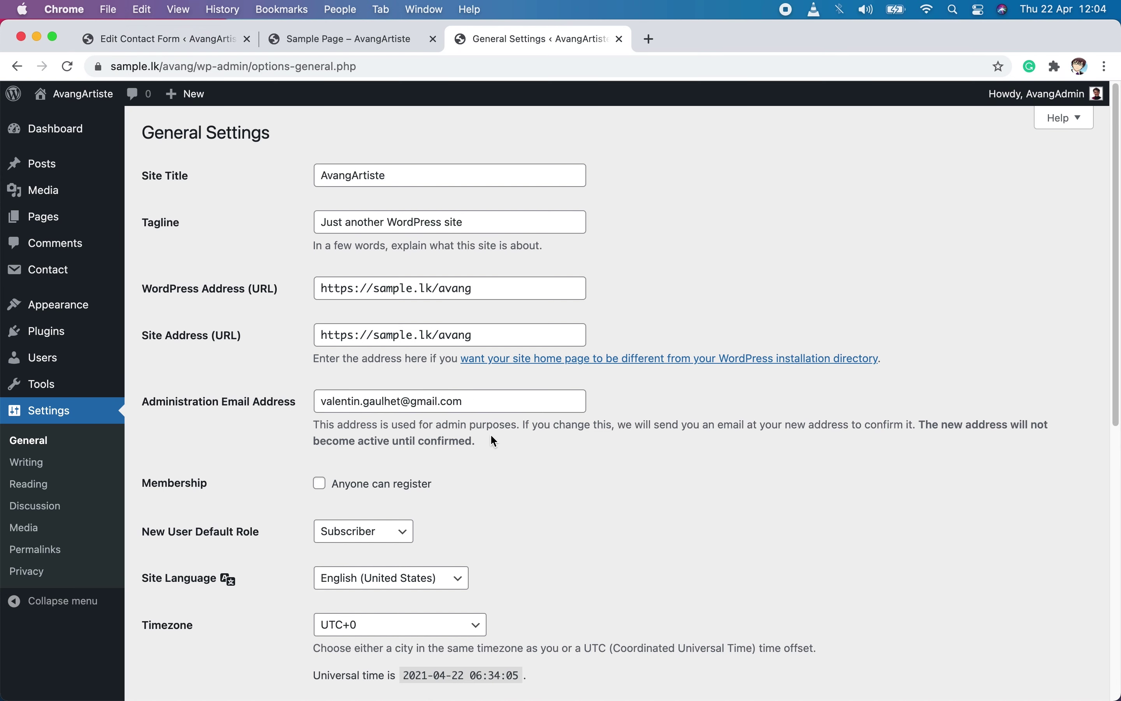
- Examine the From field in the contact form's mail template, and compare its sender address domain with the site's web address
click(168, 38)
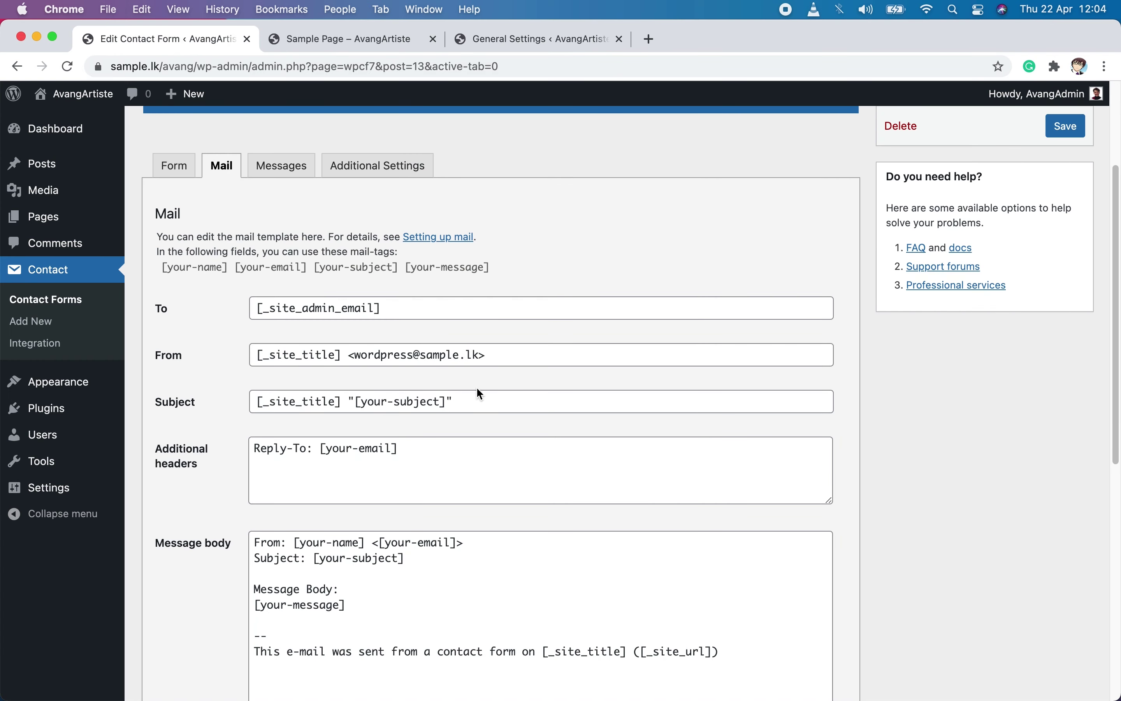
click(313, 356)
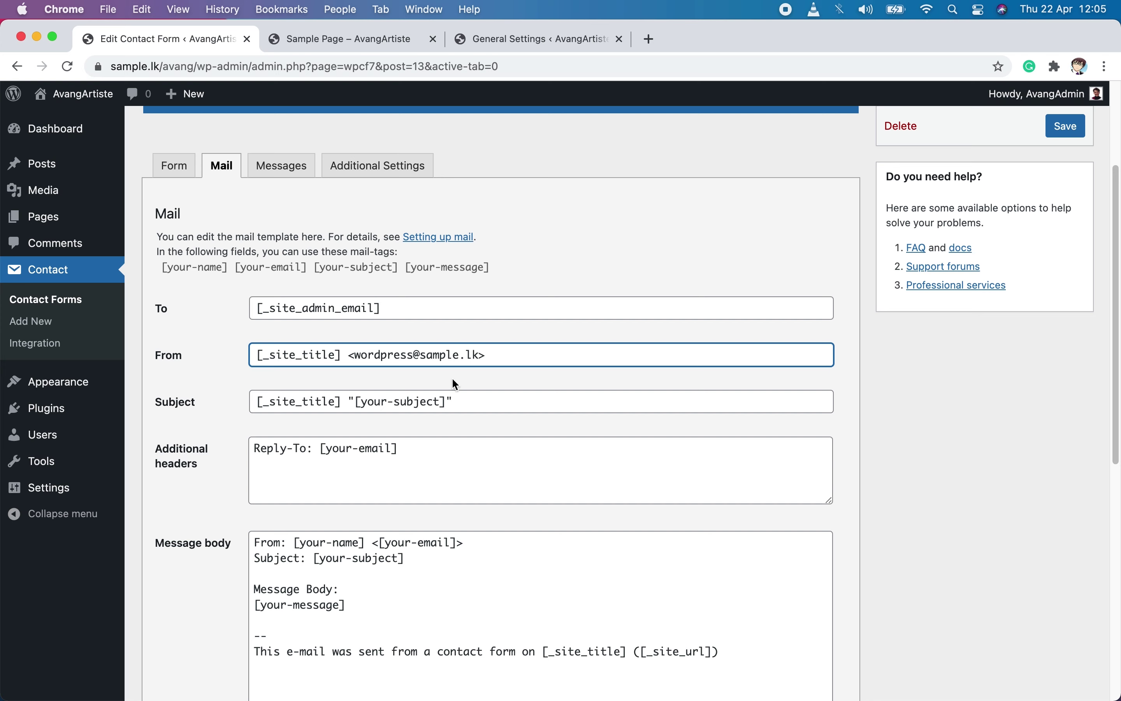
click(510, 357)
click(157, 66)
click(190, 68)
drag(190, 68, 150, 68)
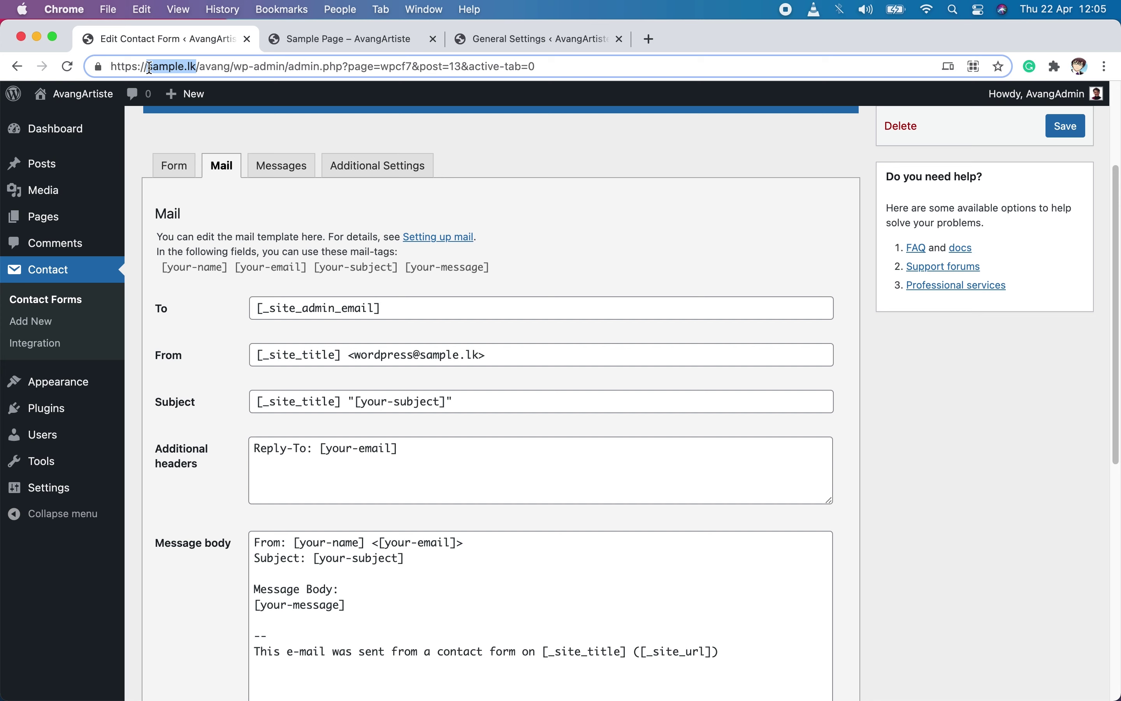
click(467, 355)
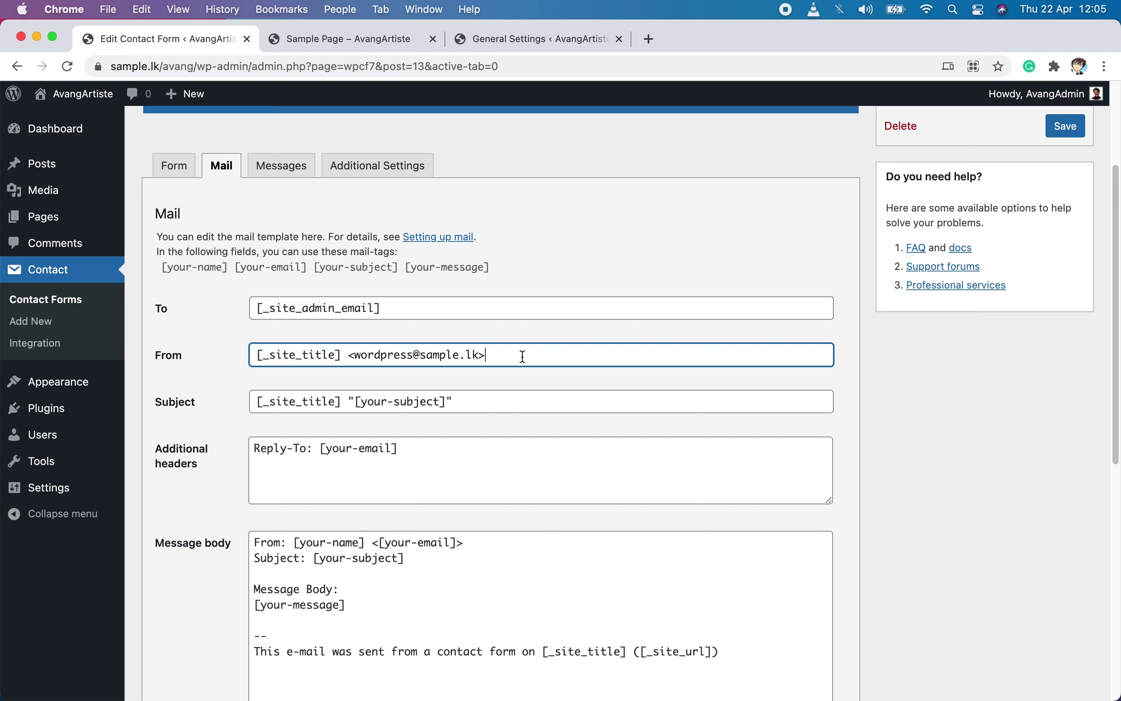
drag(421, 356, 468, 356)
click(400, 355)
drag(414, 355, 359, 355)
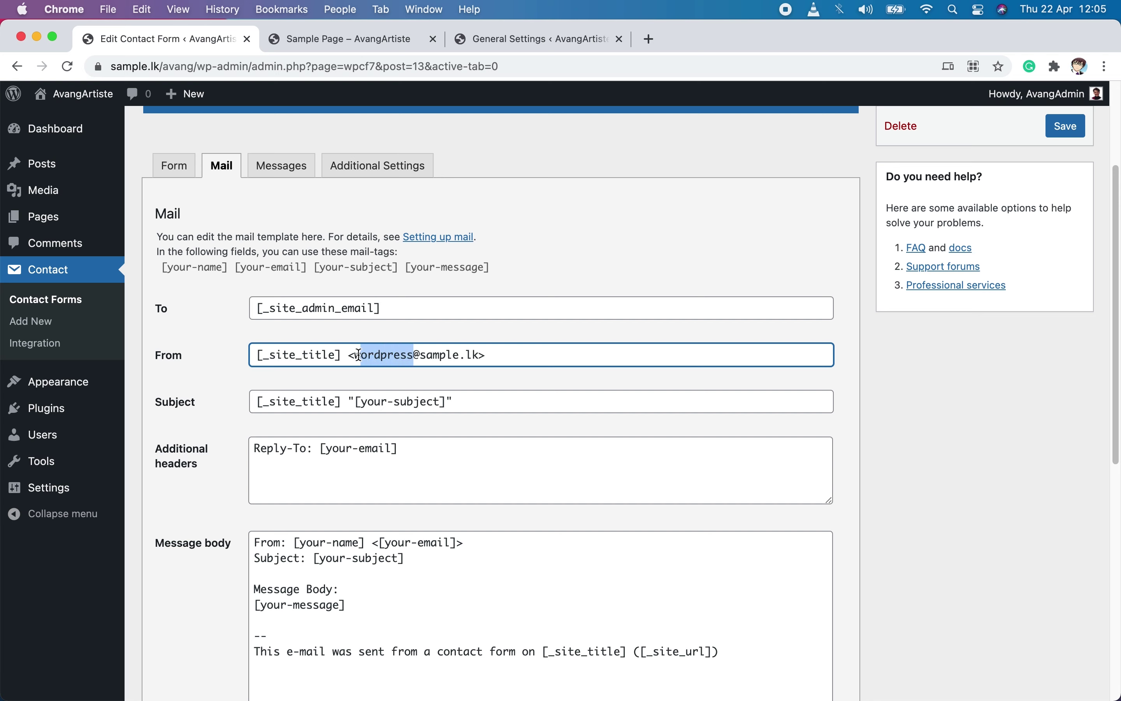
click(524, 354)
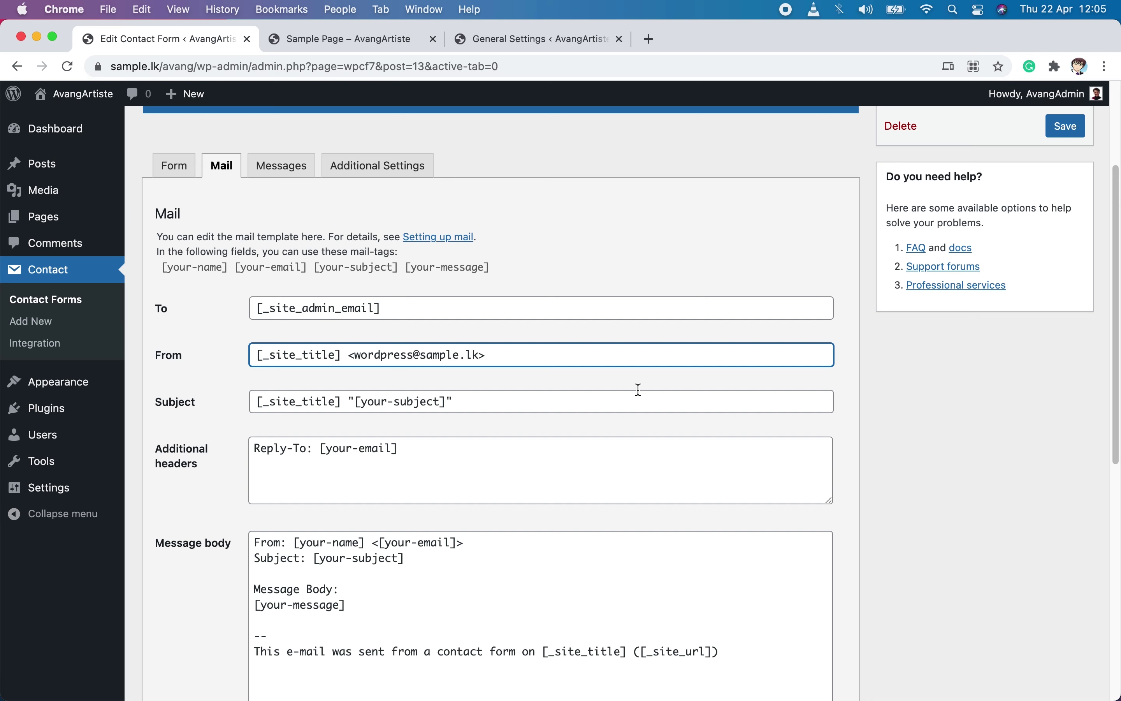
click(364, 379)
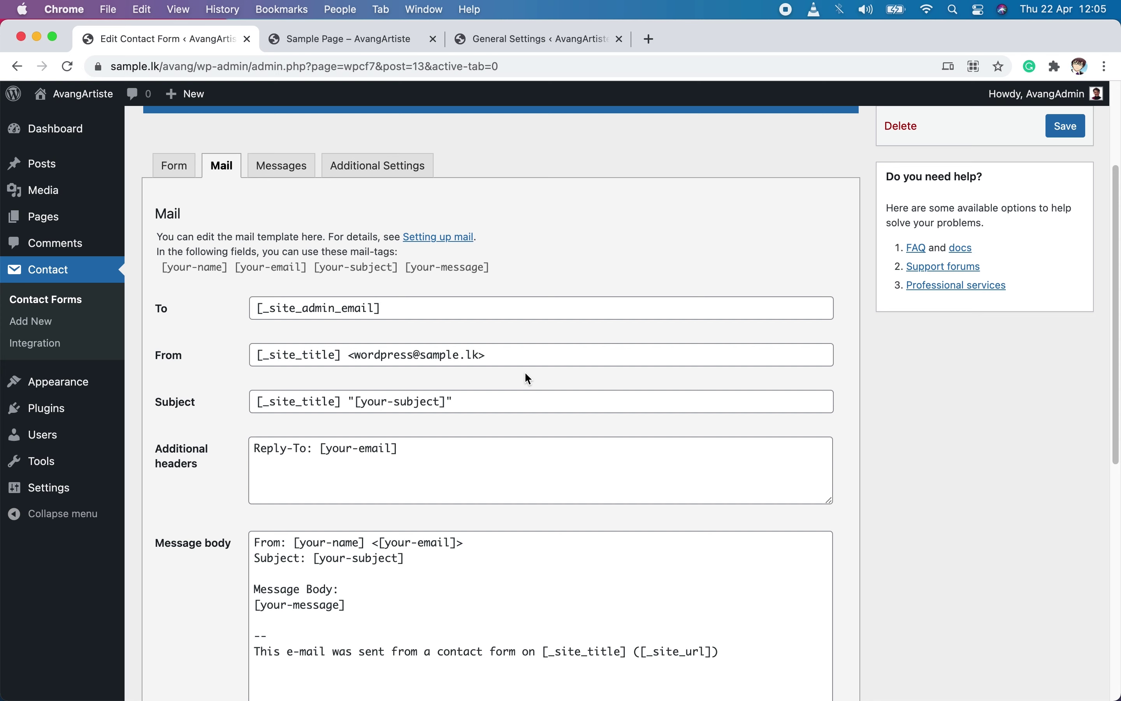
- Trace the [your-subject] tag in the mail template's Subject field to the form template and the Subject box on Sample Page
click(489, 401)
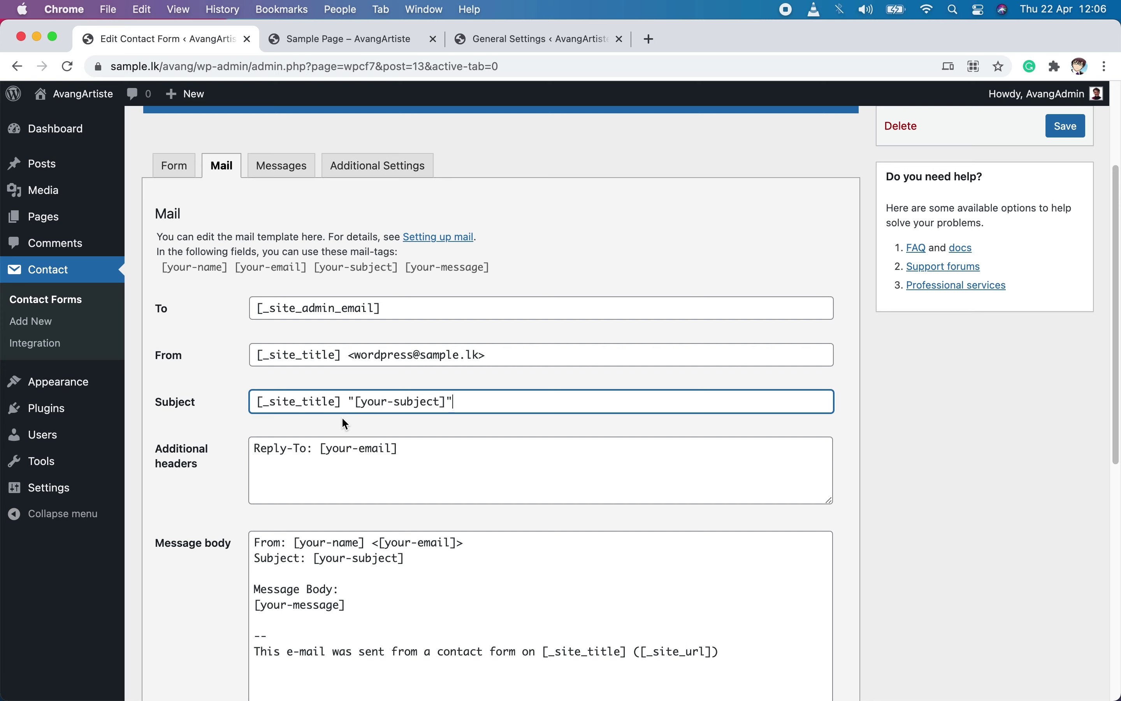
drag(342, 401, 251, 401)
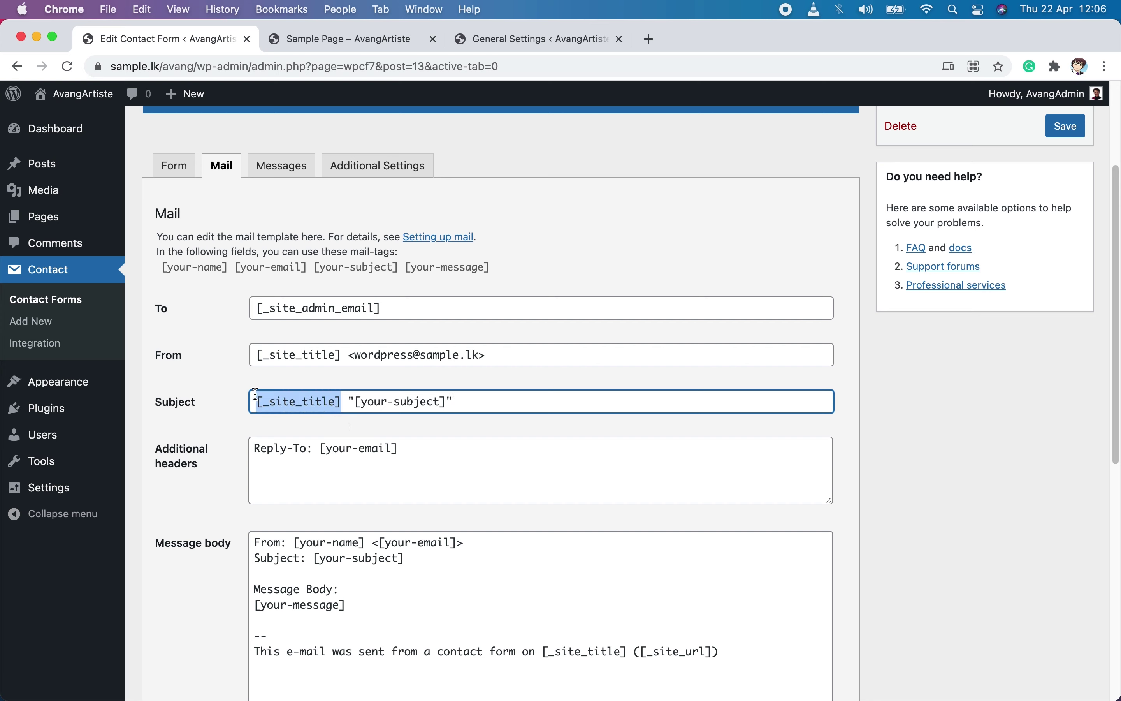
click(471, 401)
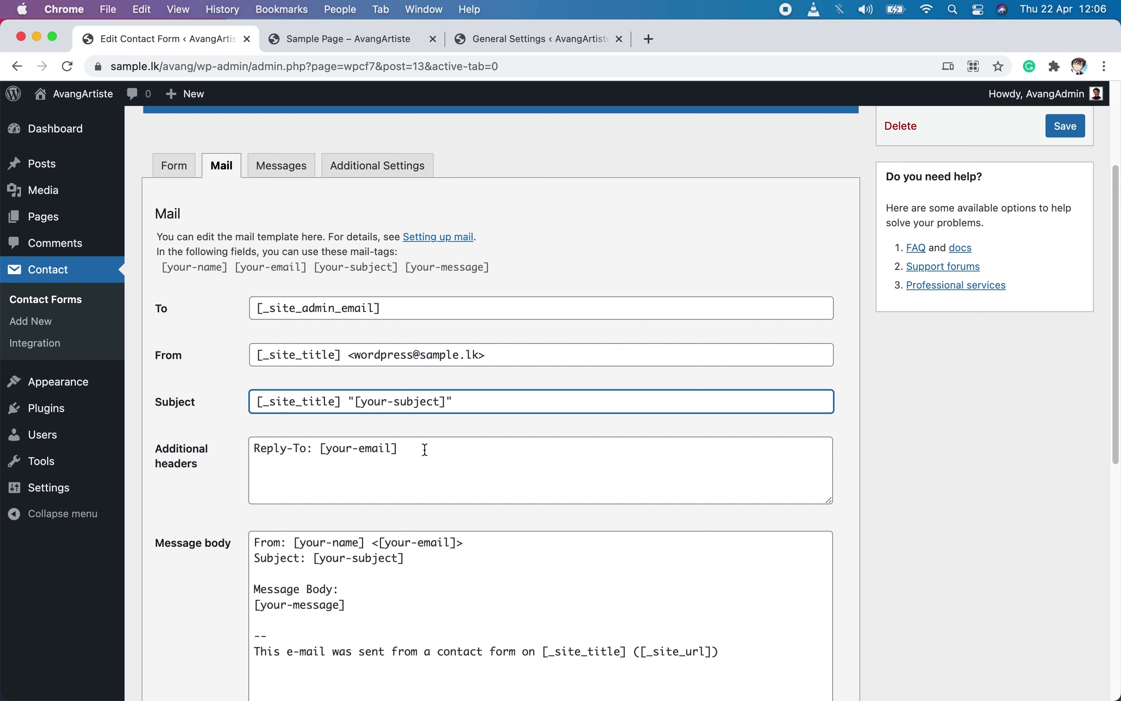
click(172, 167)
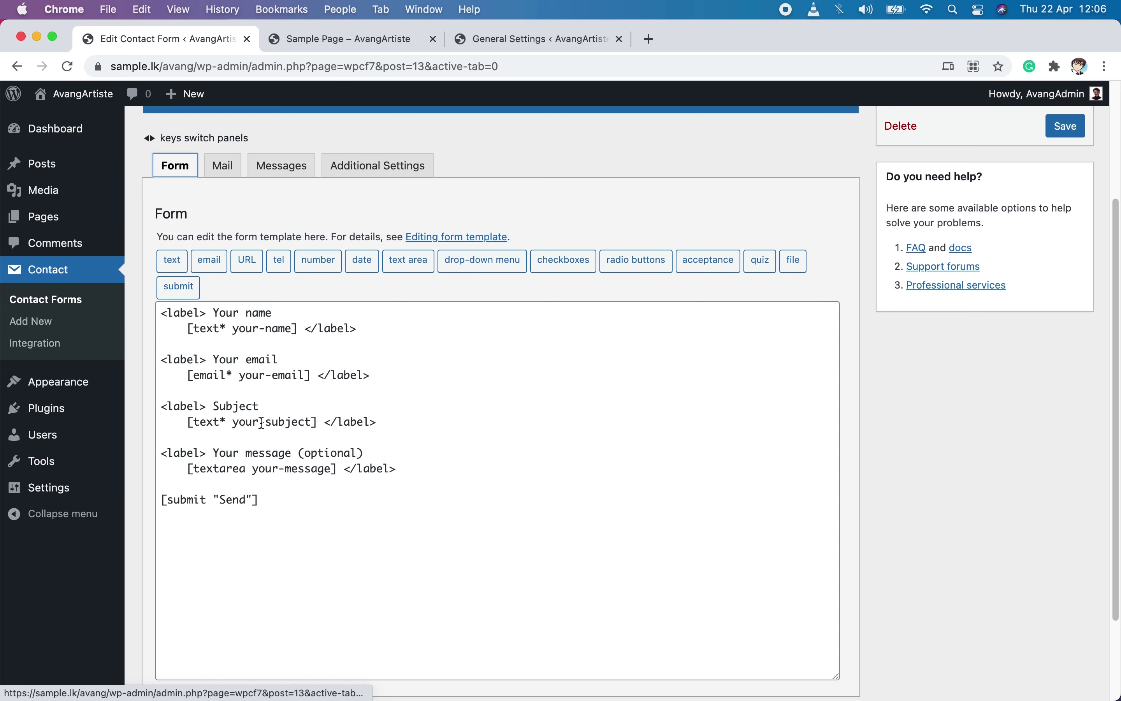
drag(233, 422, 311, 422)
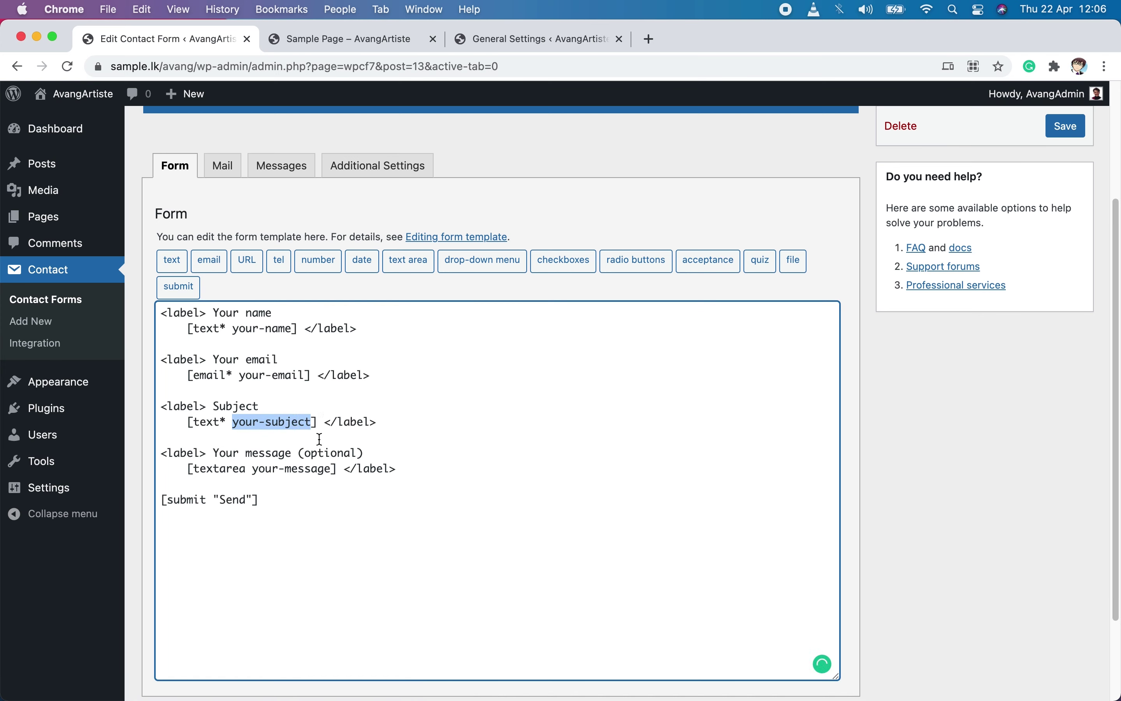
click(346, 35)
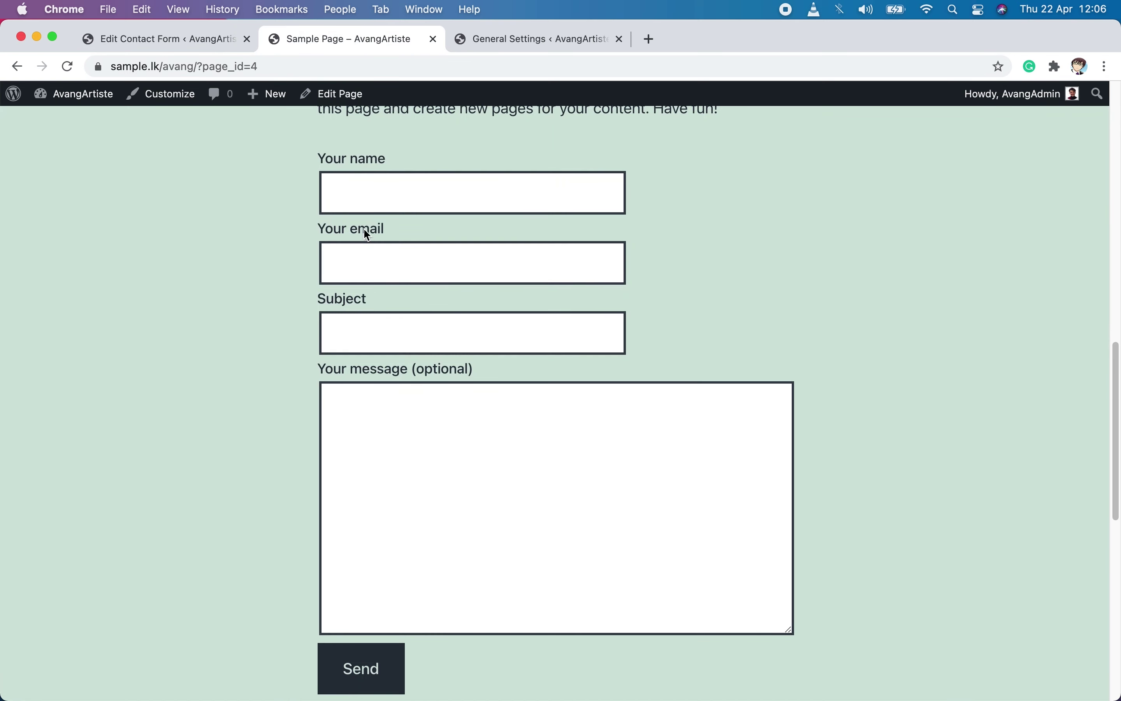
click(379, 325)
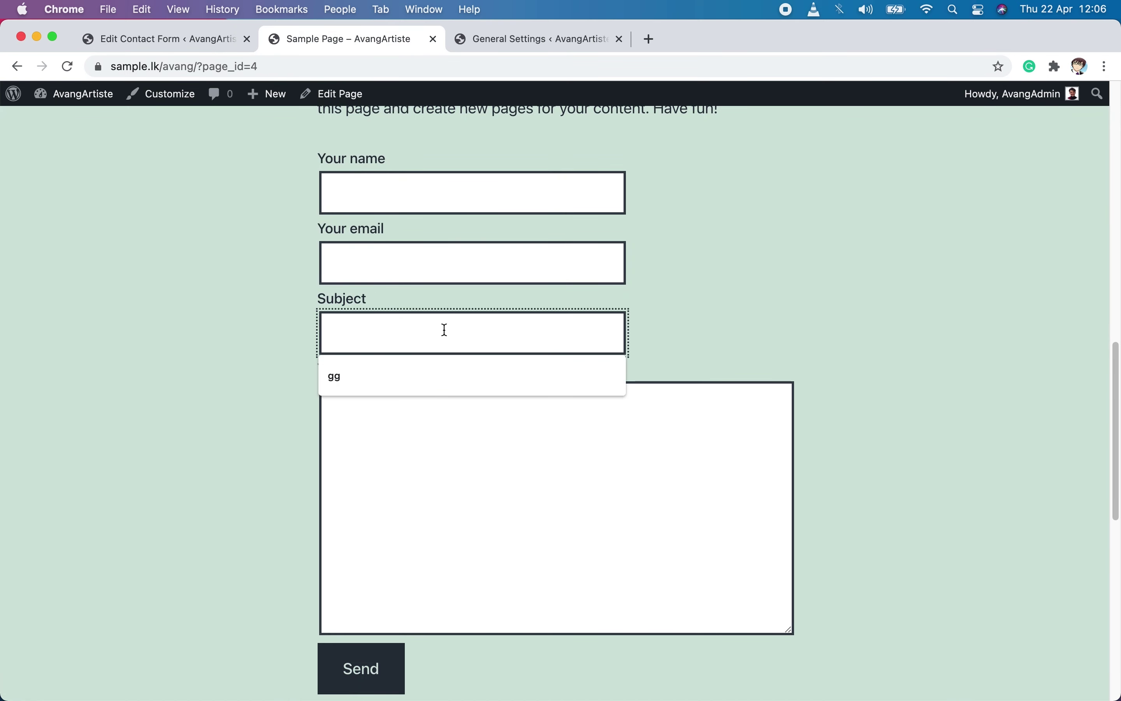
click(140, 40)
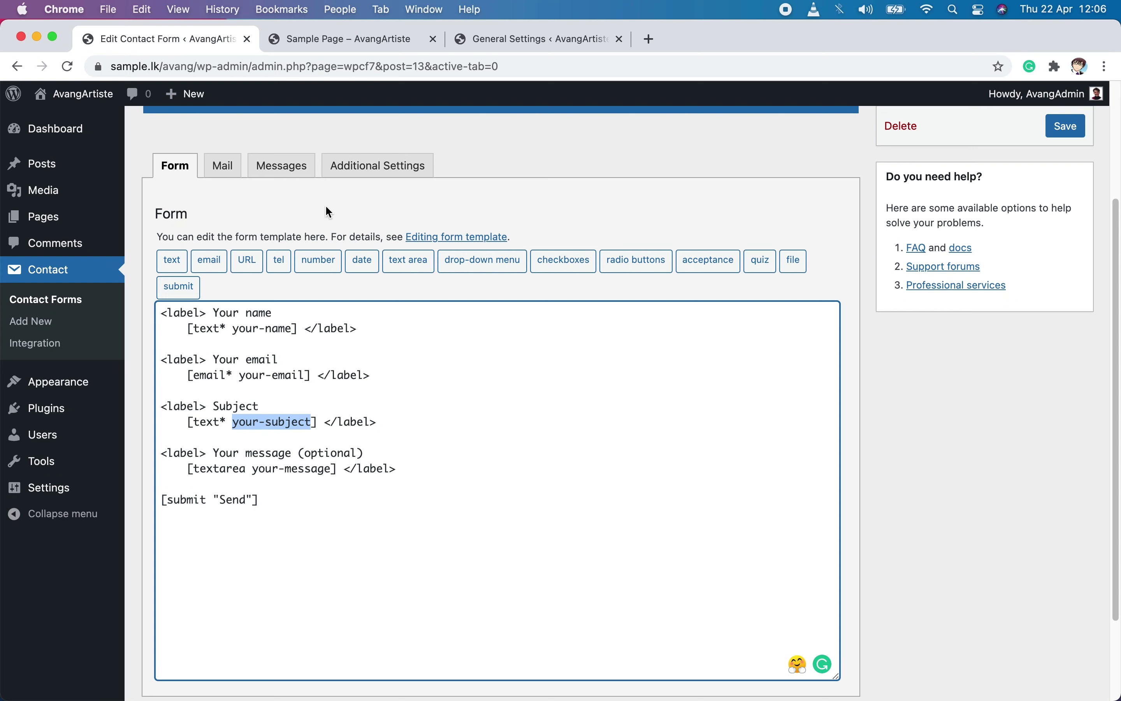
click(222, 166)
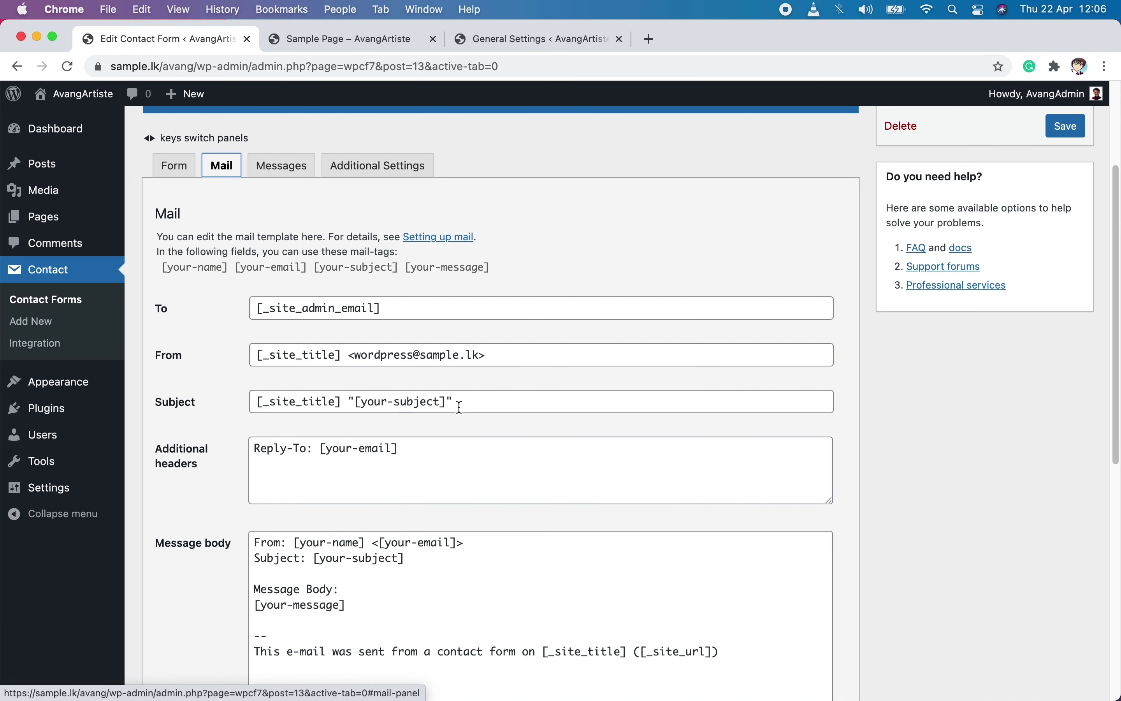
click(484, 402)
- Trace the Reply-To [your-email] tag in the mail's additional headers to the form template and the email box on Sample Page
scroll(509, 402, down, 2)
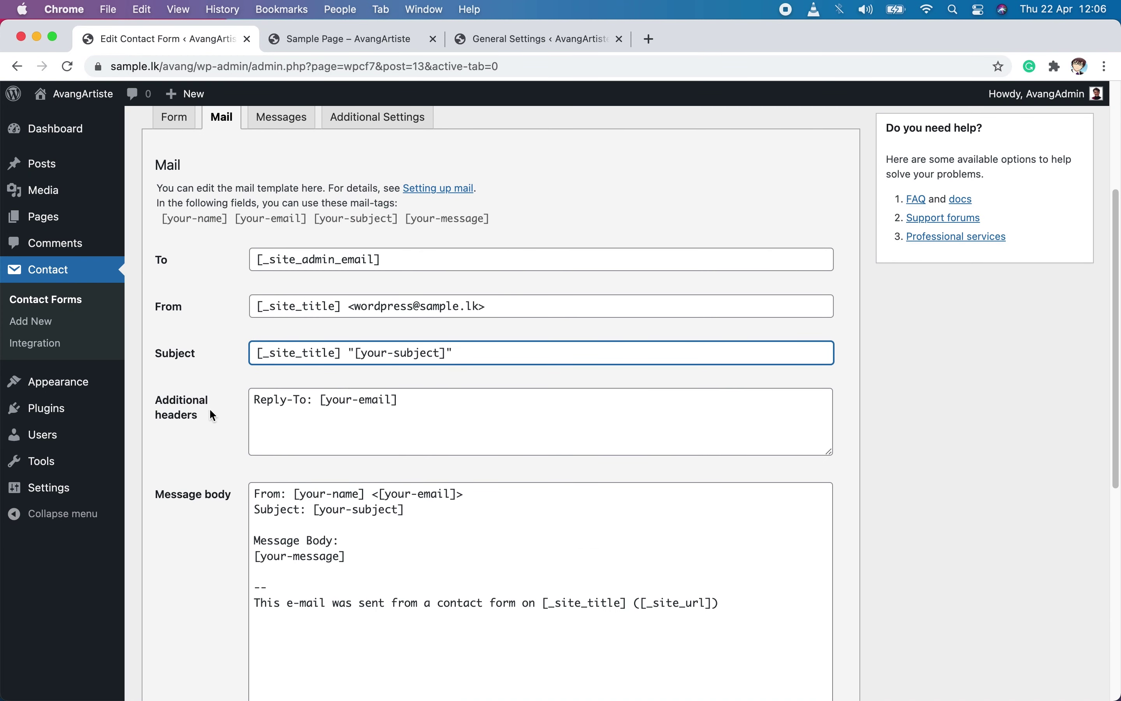
click(416, 408)
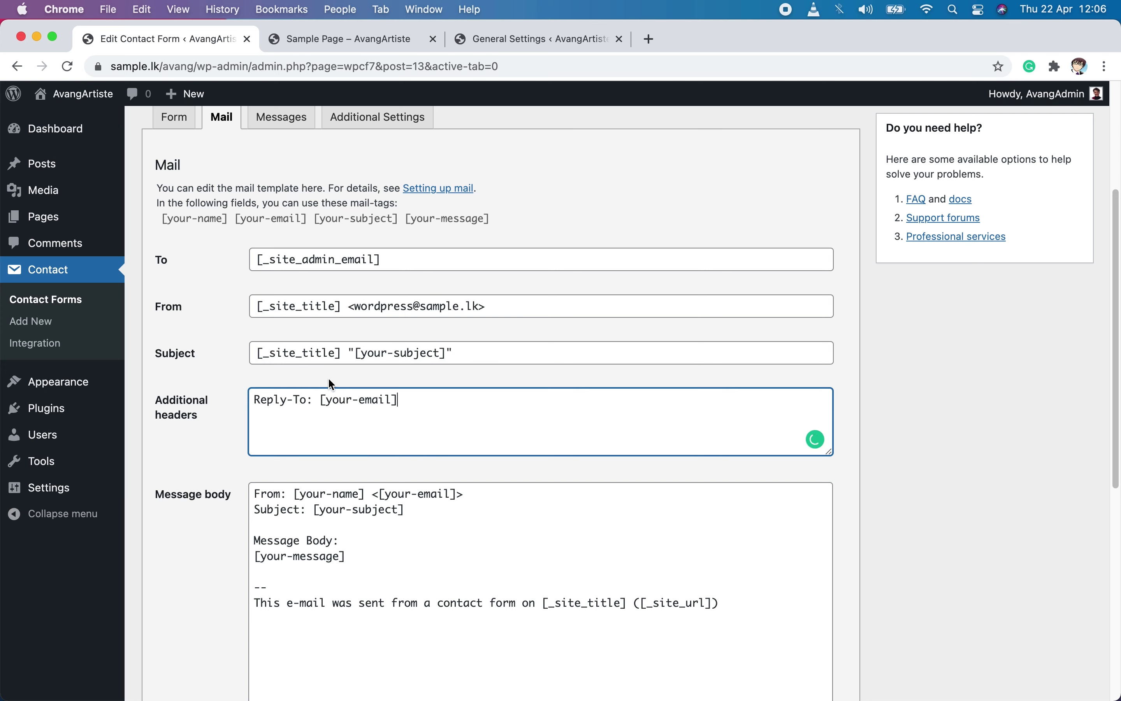
click(336, 49)
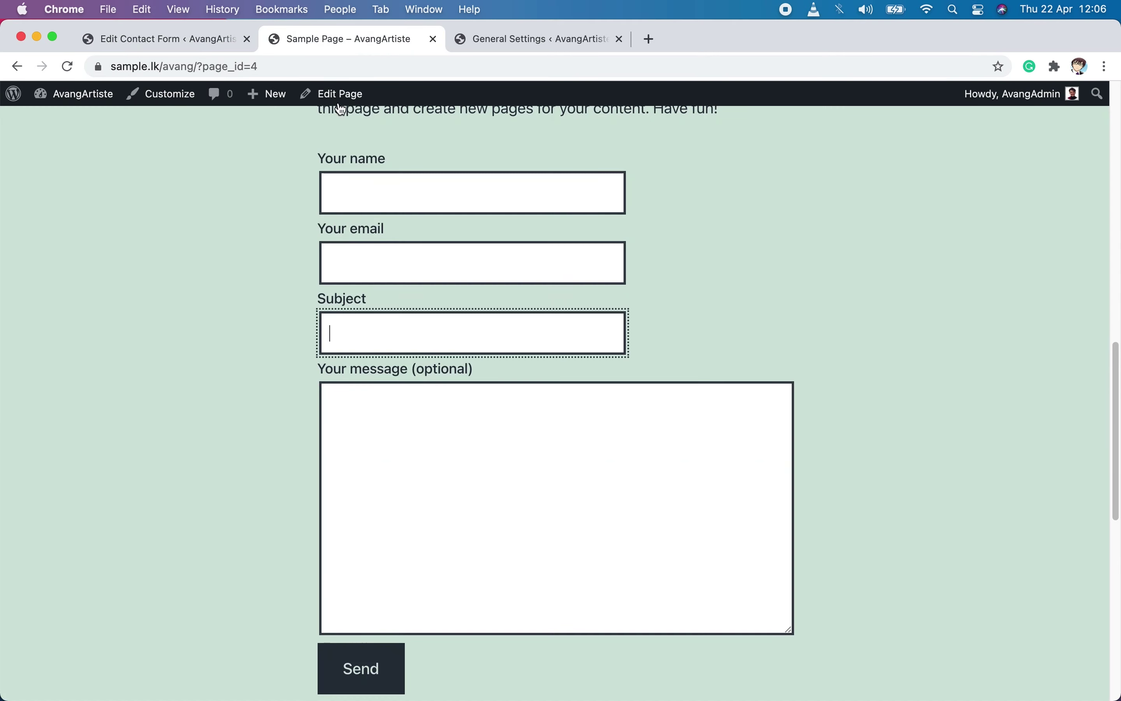
click(398, 259)
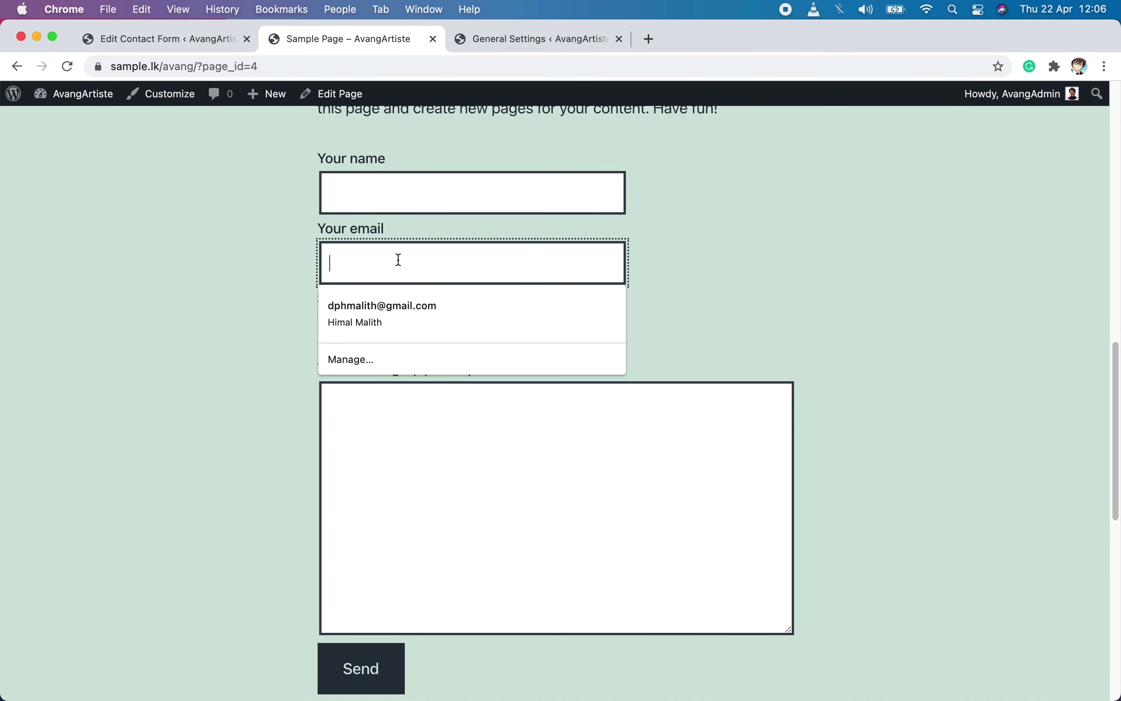
click(168, 38)
click(171, 116)
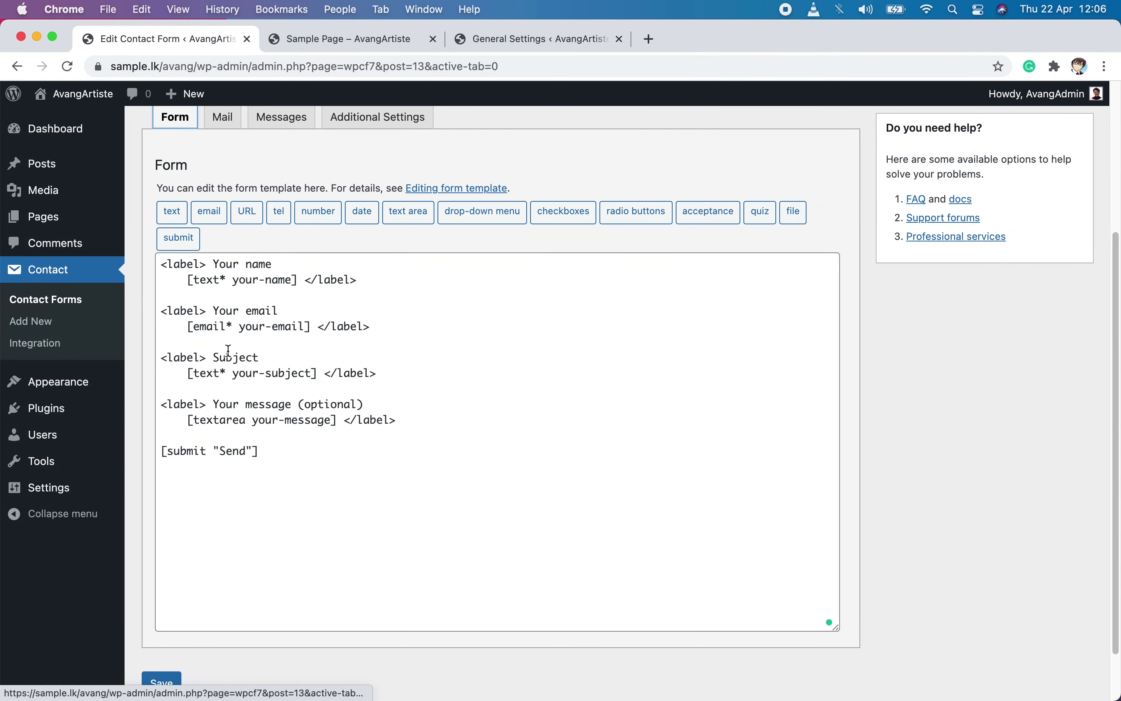
drag(239, 326, 305, 331)
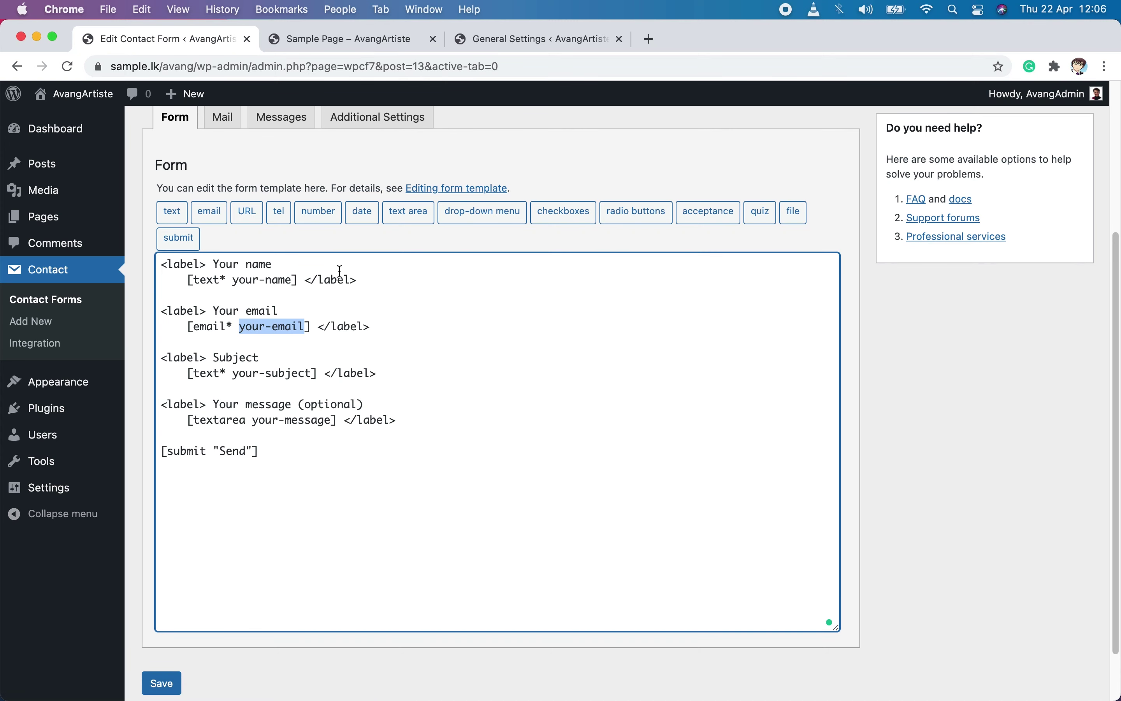
click(223, 117)
click(435, 408)
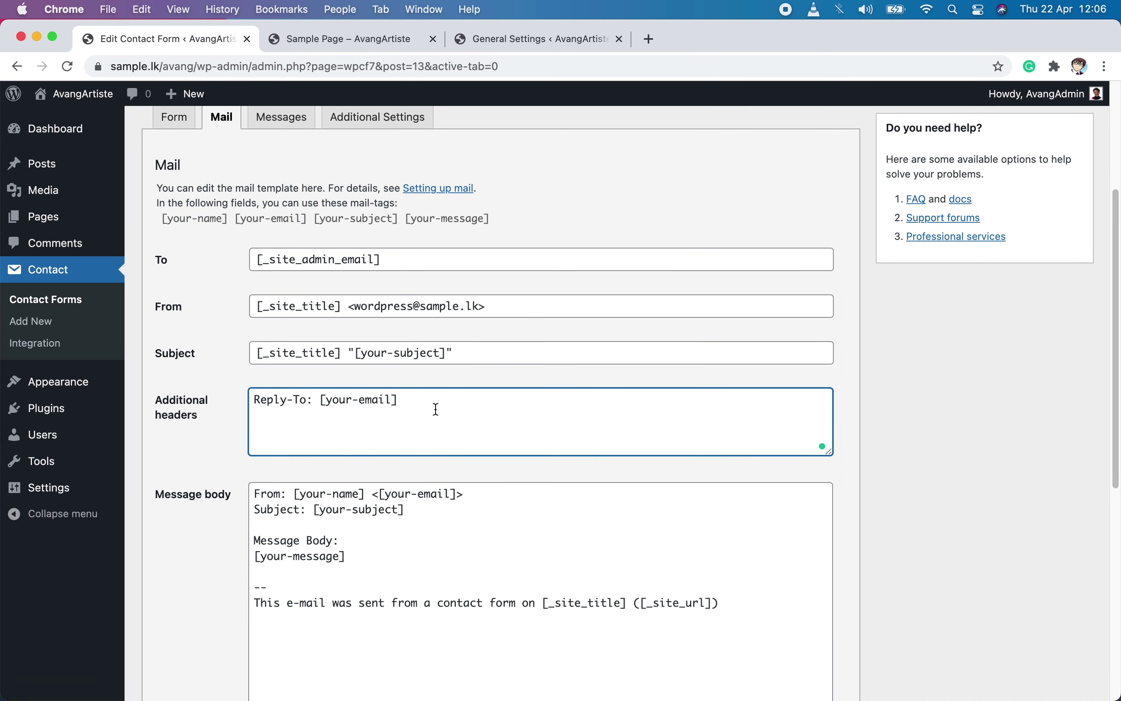
- Examine the [your-message] tag in the mail's message body, and match it to the your-message textarea tag in the form template
scroll(649, 445, down, 2)
click(460, 498)
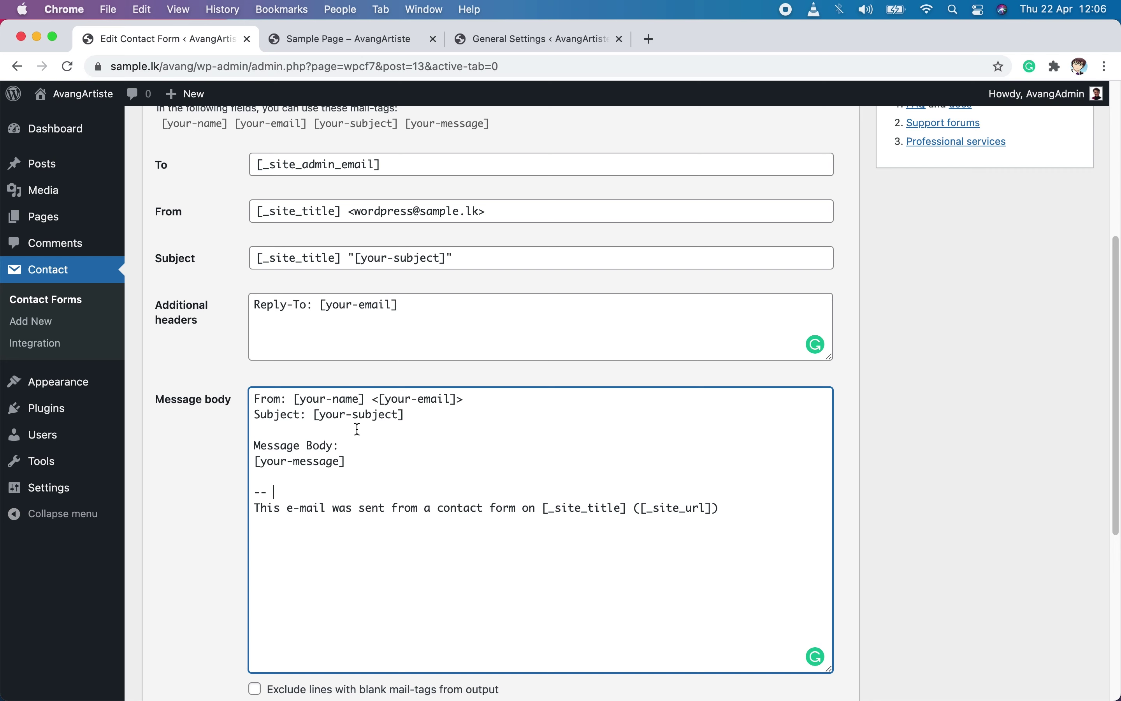
drag(370, 461, 243, 462)
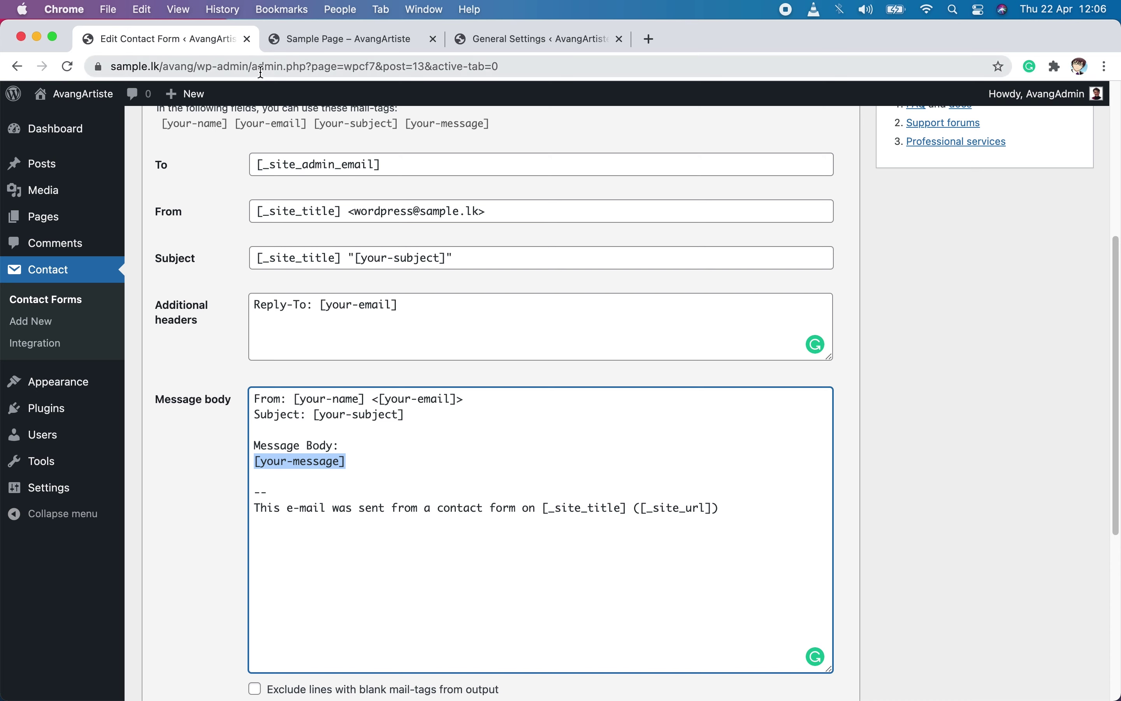
scroll(371, 189, up, 2)
scroll(278, 185, up, 2)
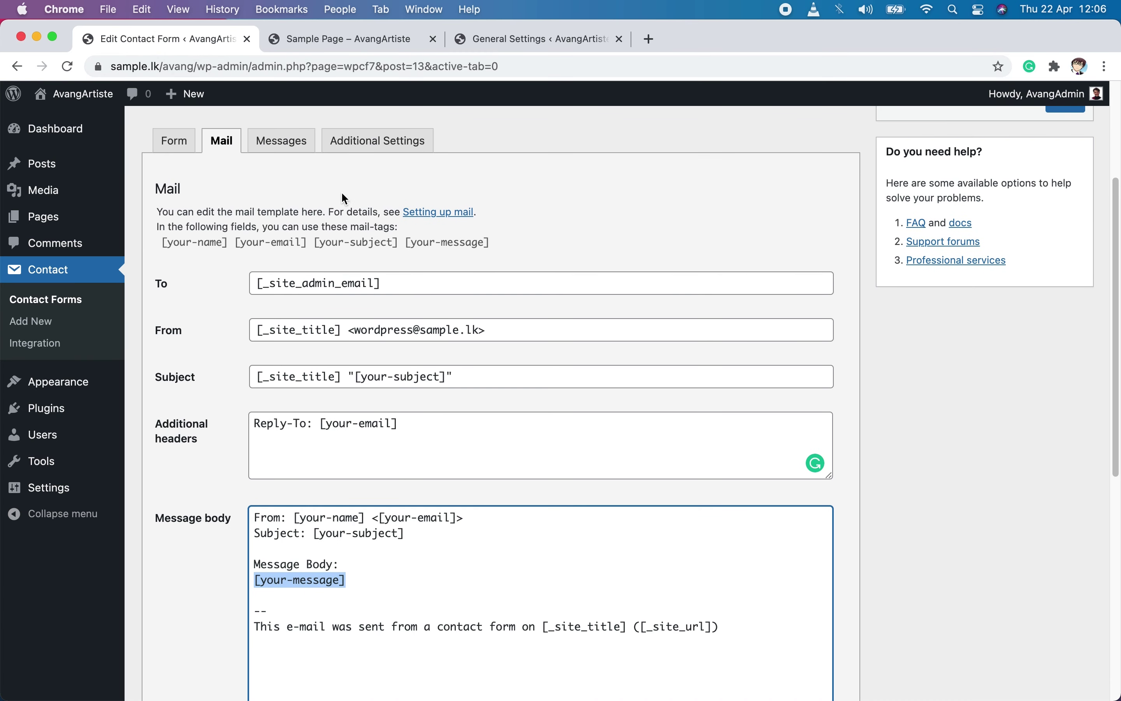
click(175, 141)
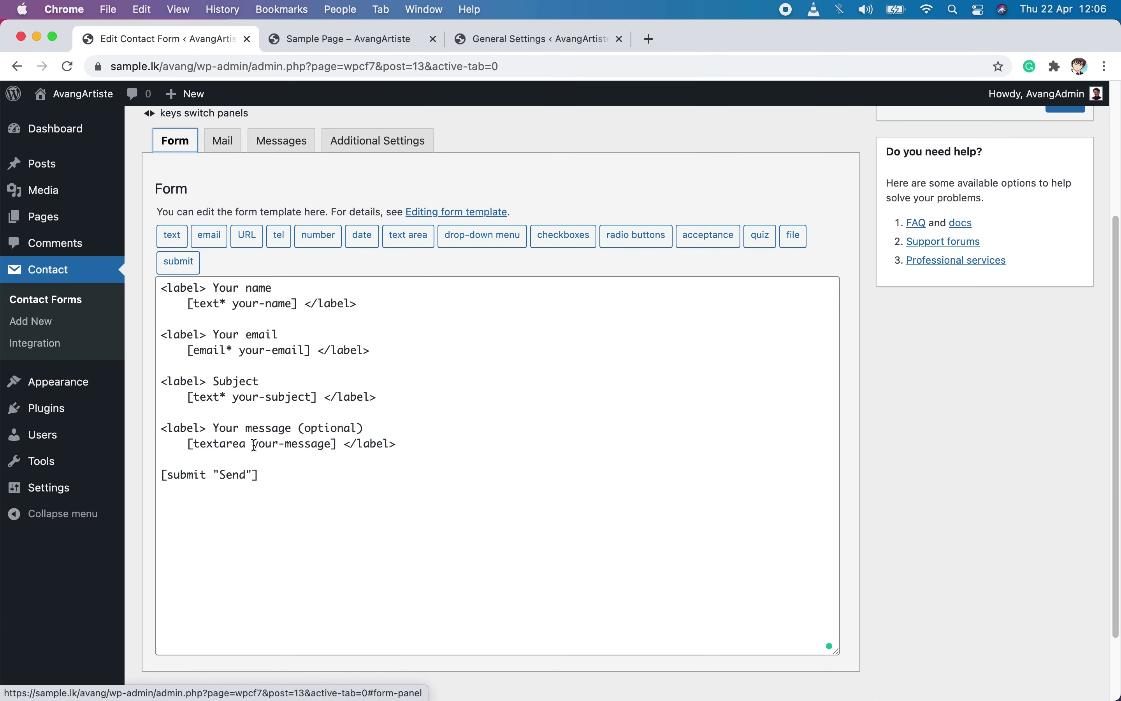
drag(252, 445, 333, 445)
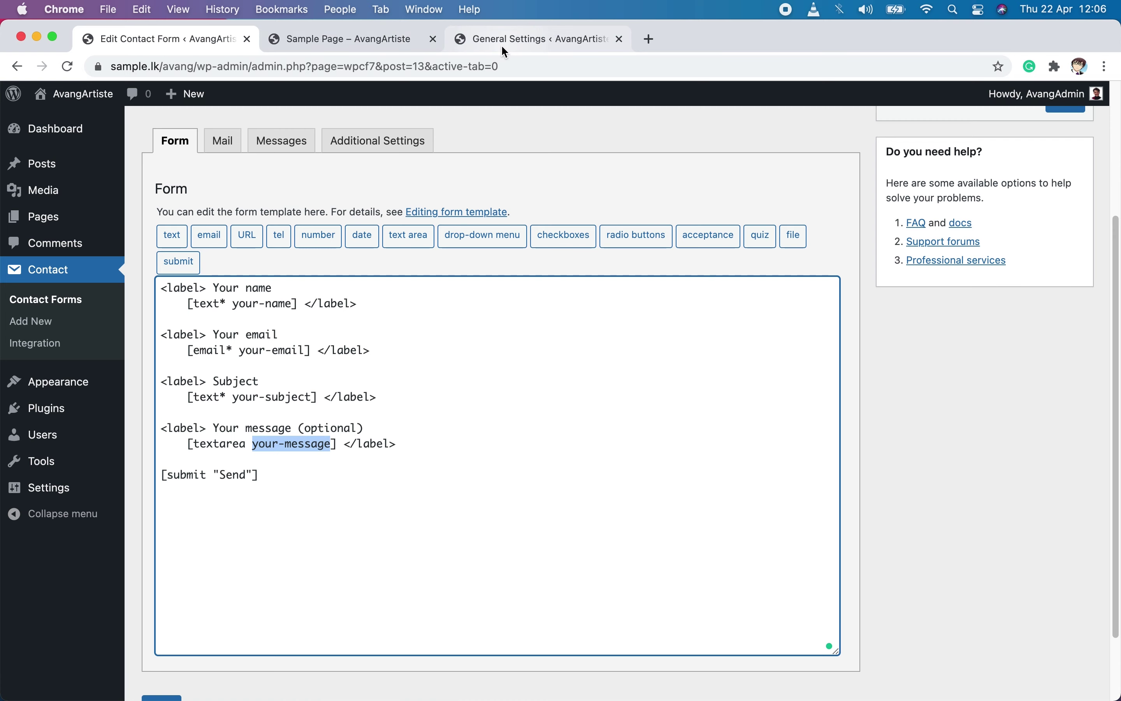
- Match the message box on Sample Page to the [your-message] tag in the mail template's message body
click(380, 38)
click(404, 448)
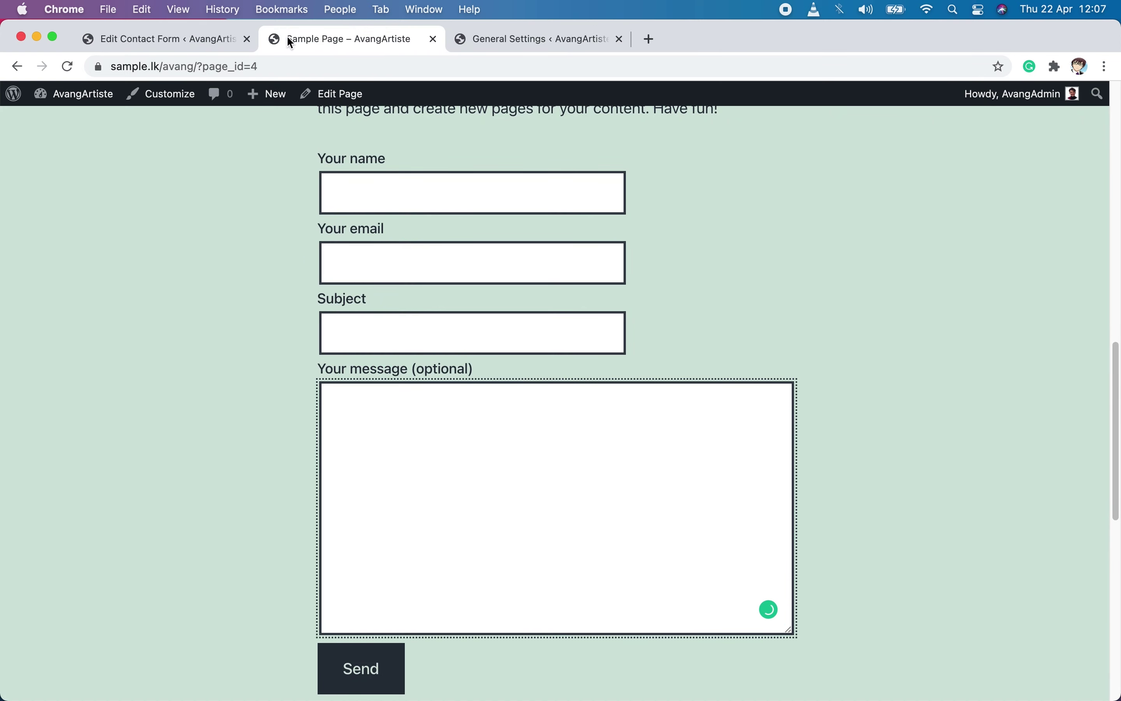
click(192, 37)
click(237, 142)
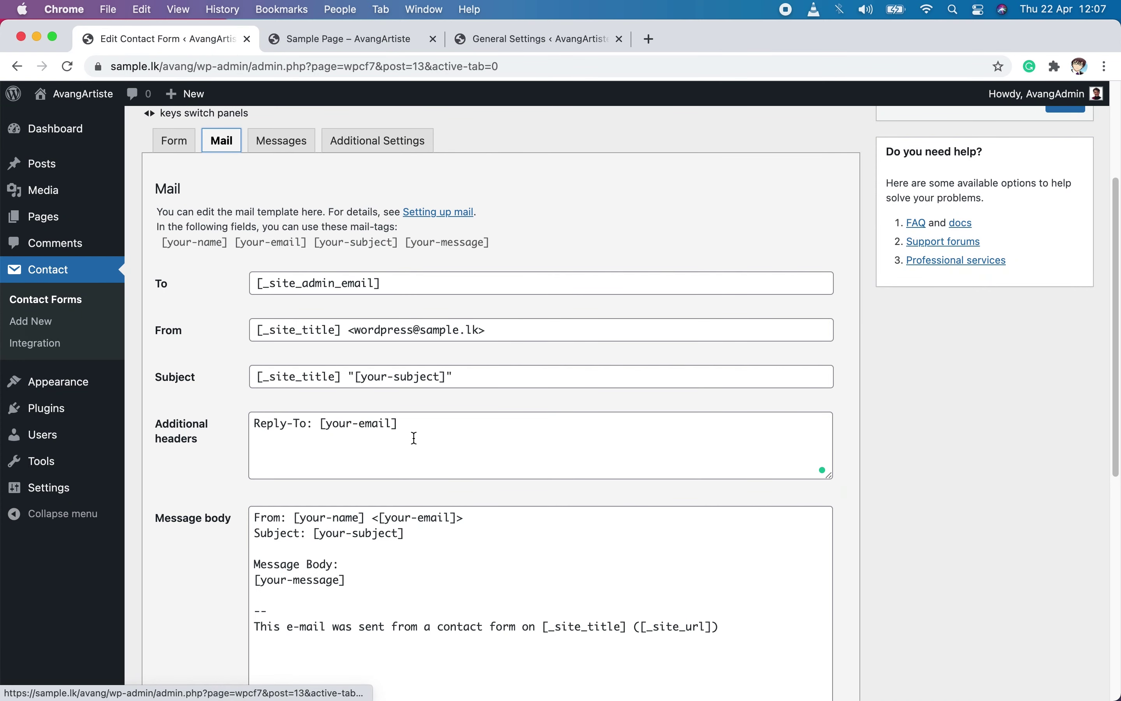
scroll(415, 438, down, 4)
drag(347, 413, 255, 413)
click(438, 482)
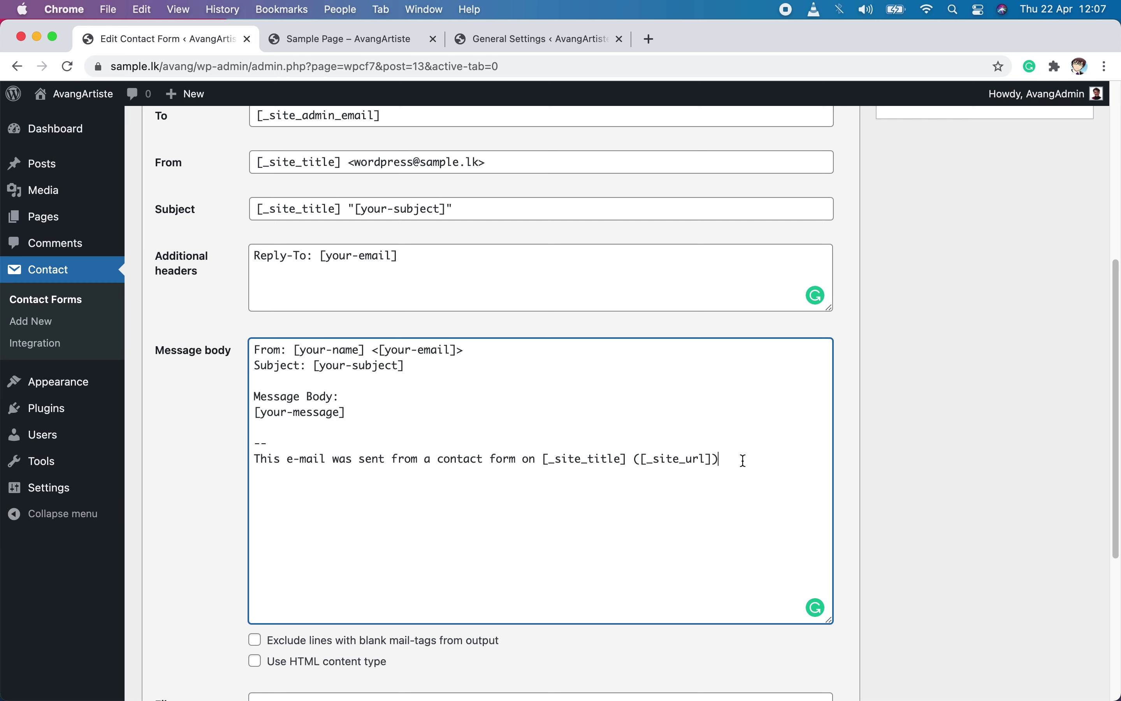
- Examine the closing line of the mail's message body, which uses the [_site_title] and [_site_url] tags
drag(743, 462, 146, 450)
click(680, 487)
scroll(484, 513, down, 5)
scroll(440, 287, up, 7)
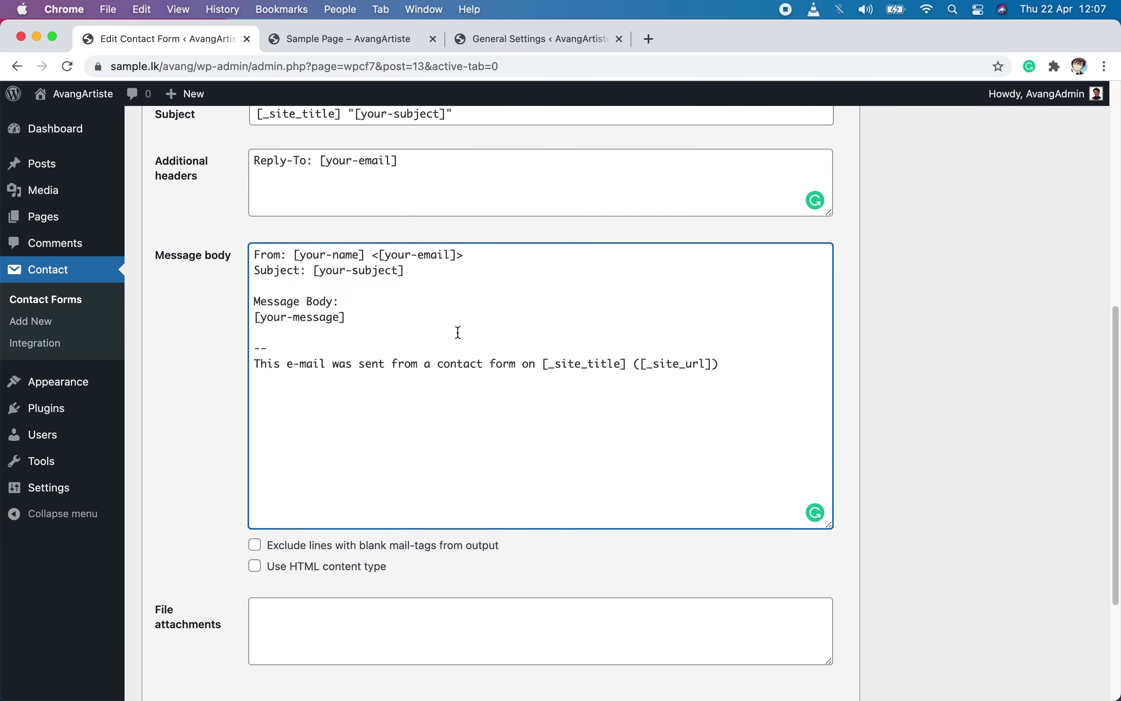
scroll(435, 550, down, 2)
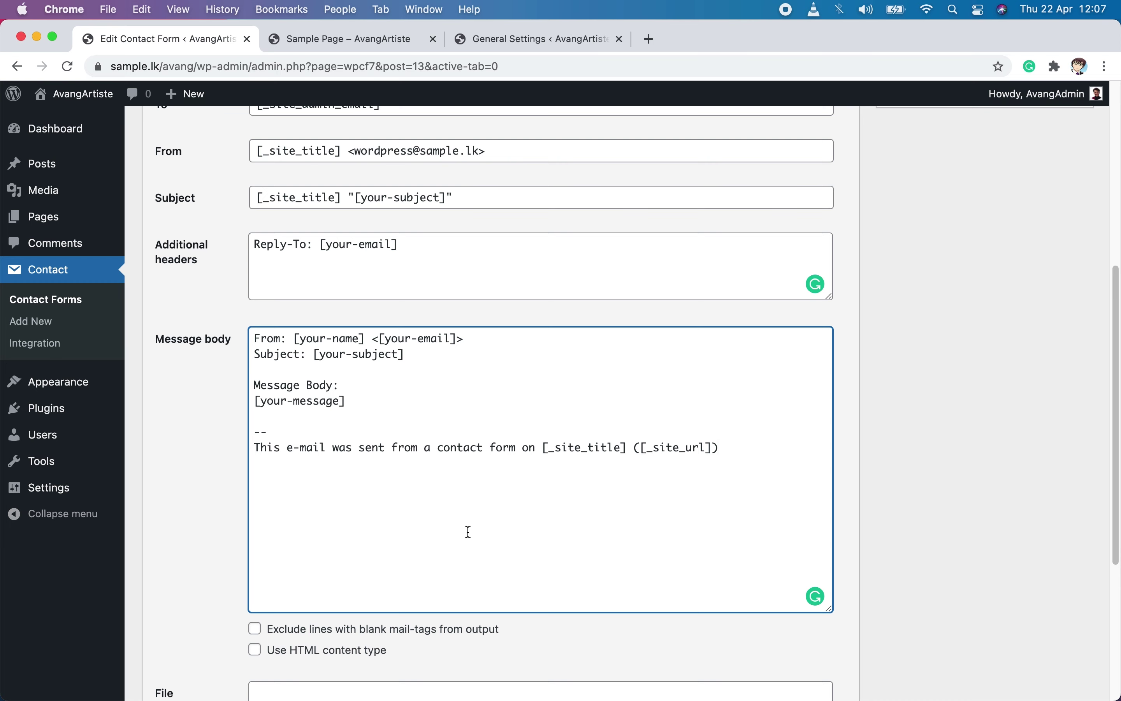
- Enable the additional Mail (2) template for the contact form
scroll(502, 516, down, 3)
scroll(504, 519, down, 2)
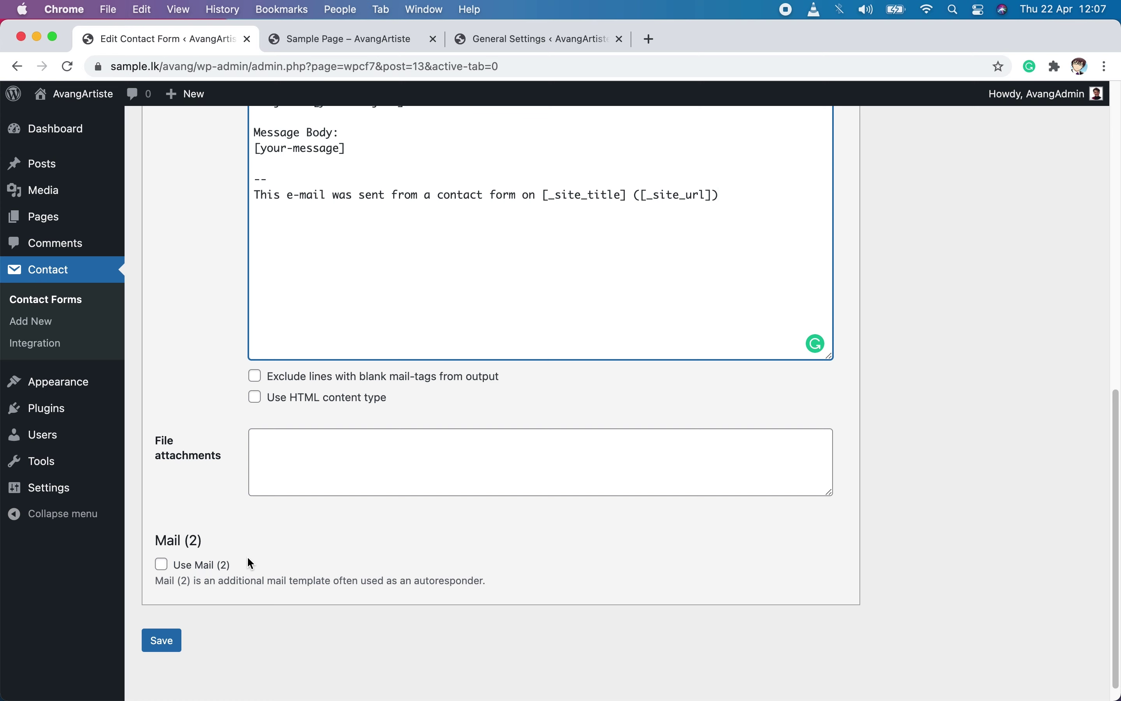
click(161, 564)
scroll(480, 483, down, 5)
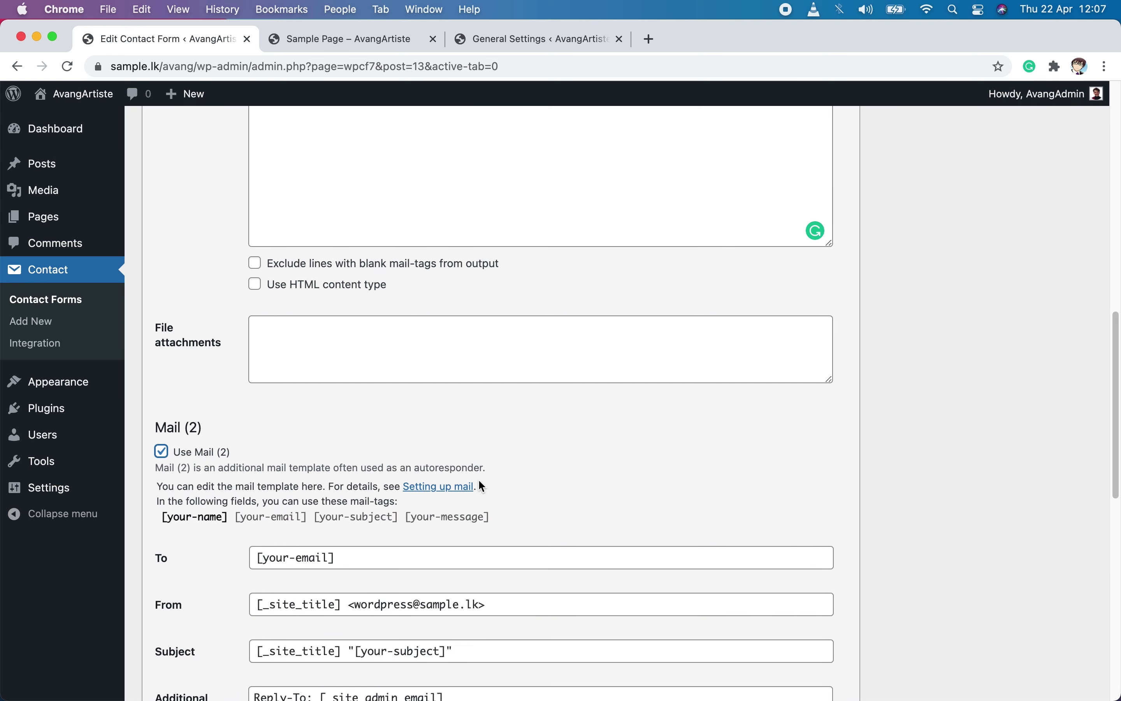
- Compare the Mail (2) template with the first mail template, and examine its To and From fields
scroll(591, 430, down, 2)
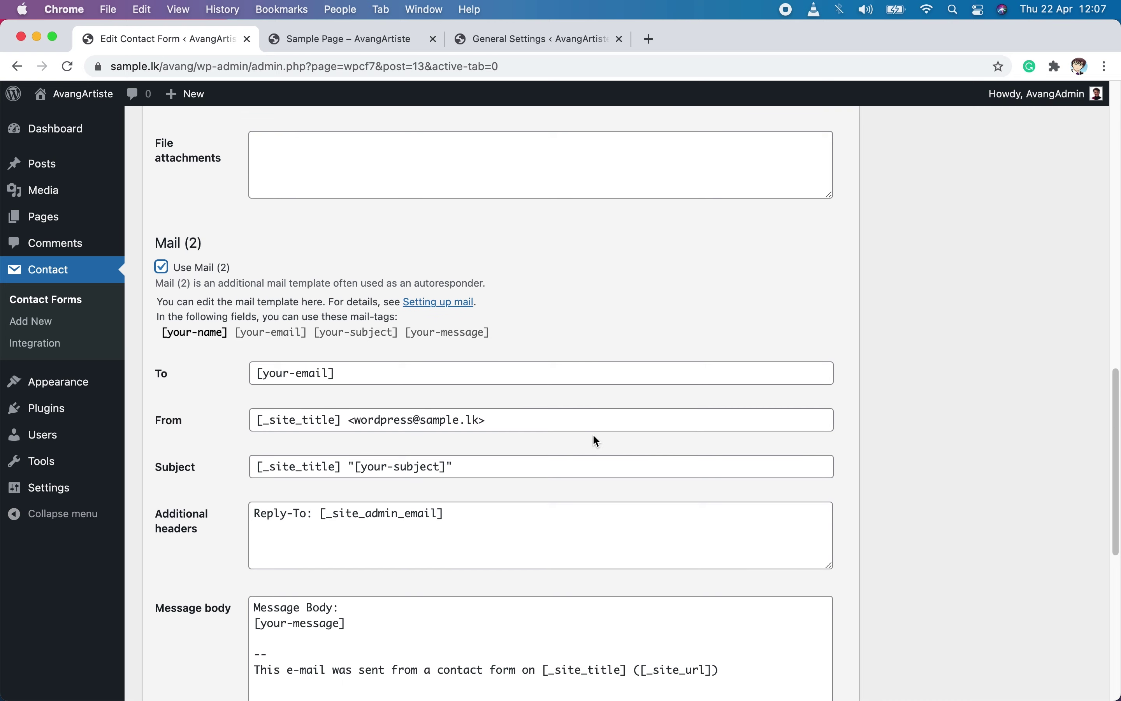
scroll(602, 468, down, 4)
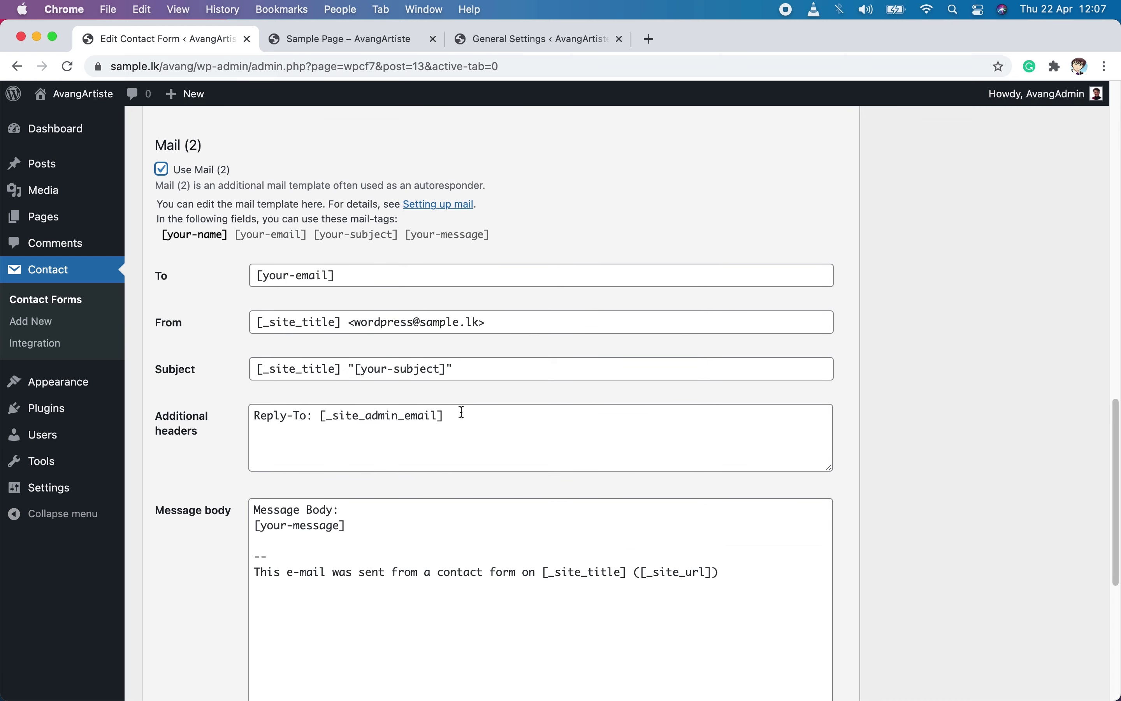
scroll(463, 394, up, 11)
scroll(461, 371, down, 7)
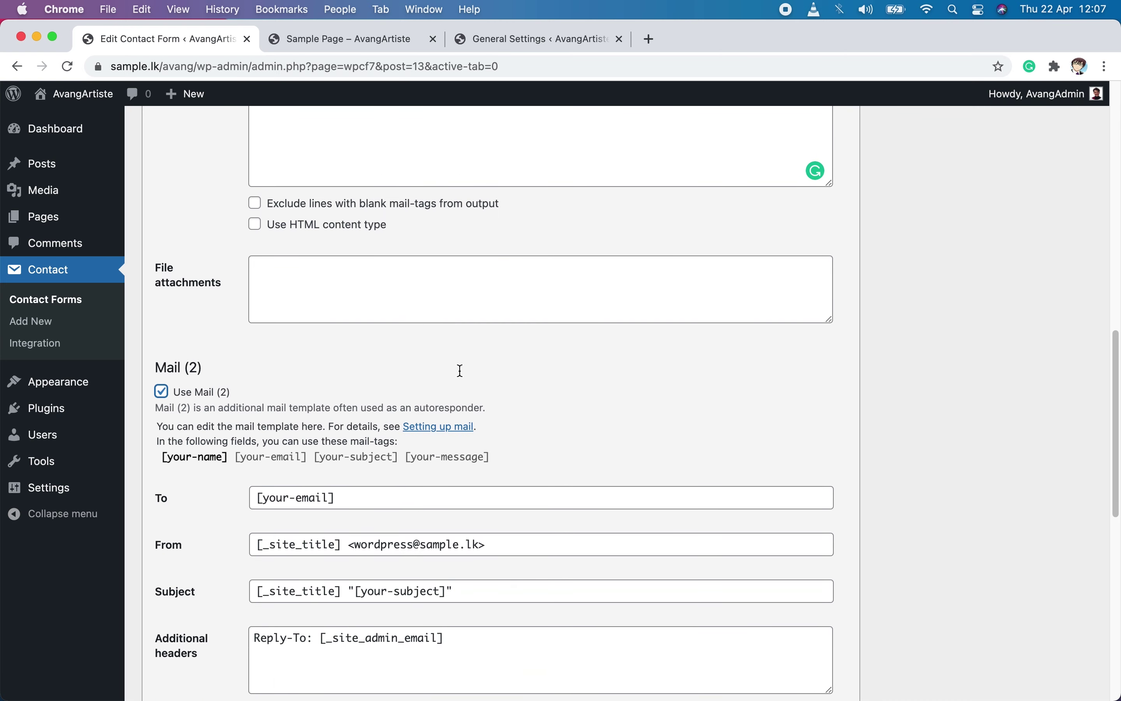
scroll(460, 370, down, 3)
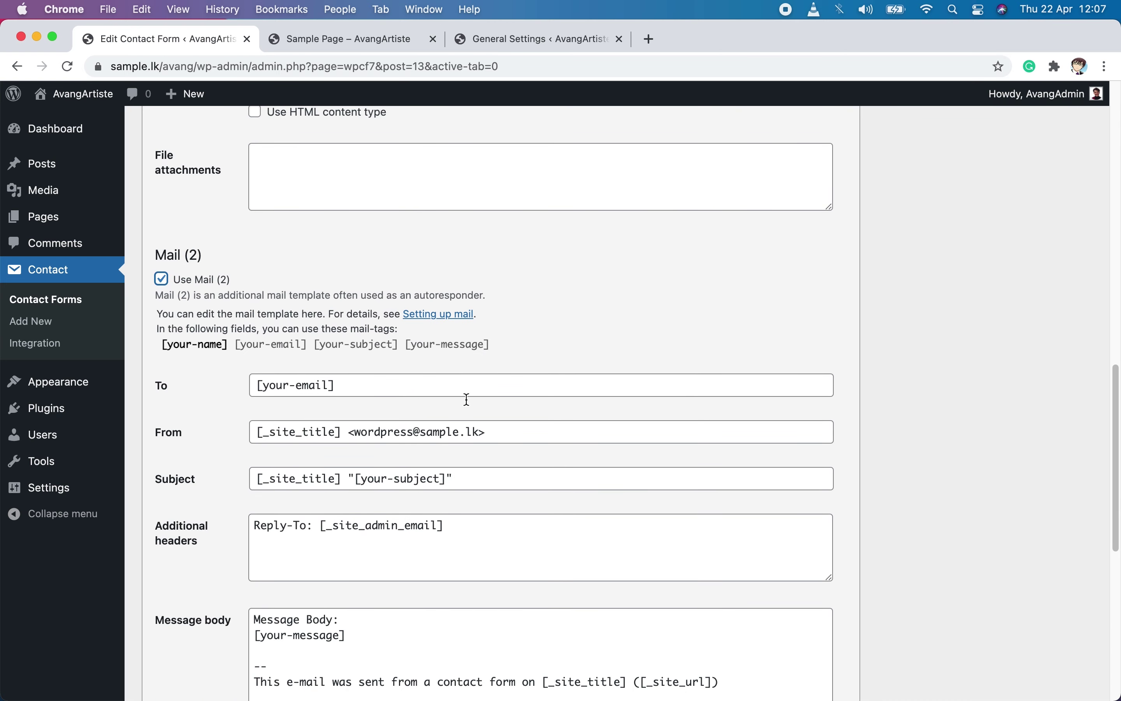
click(160, 388)
click(375, 388)
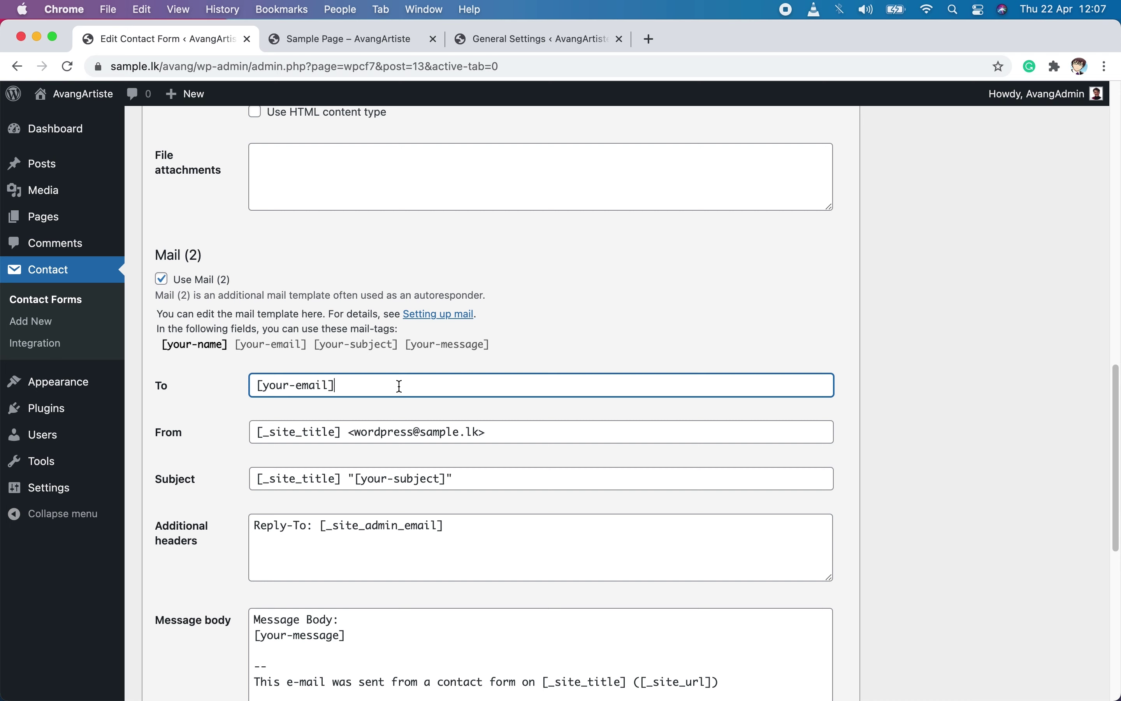
scroll(399, 386, down, 1)
click(368, 382)
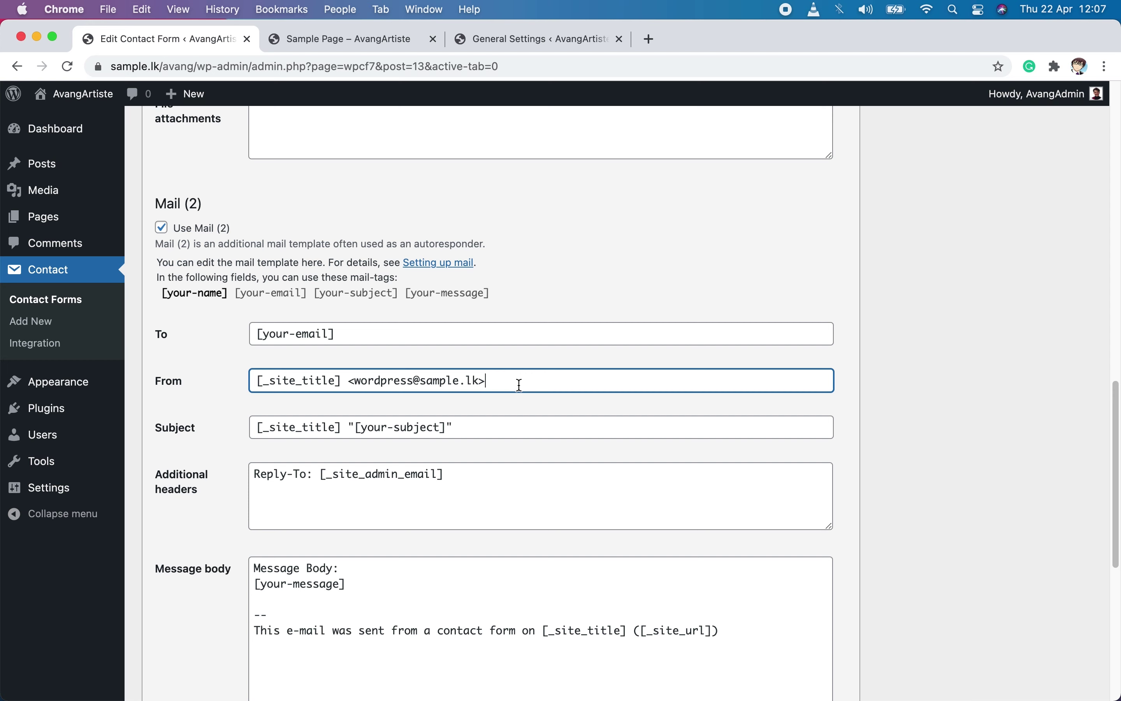
- Examine the Mail (2) Subject field and the Reply-To [_site_admin_email] tag in its additional headers
scroll(542, 445, down, 2)
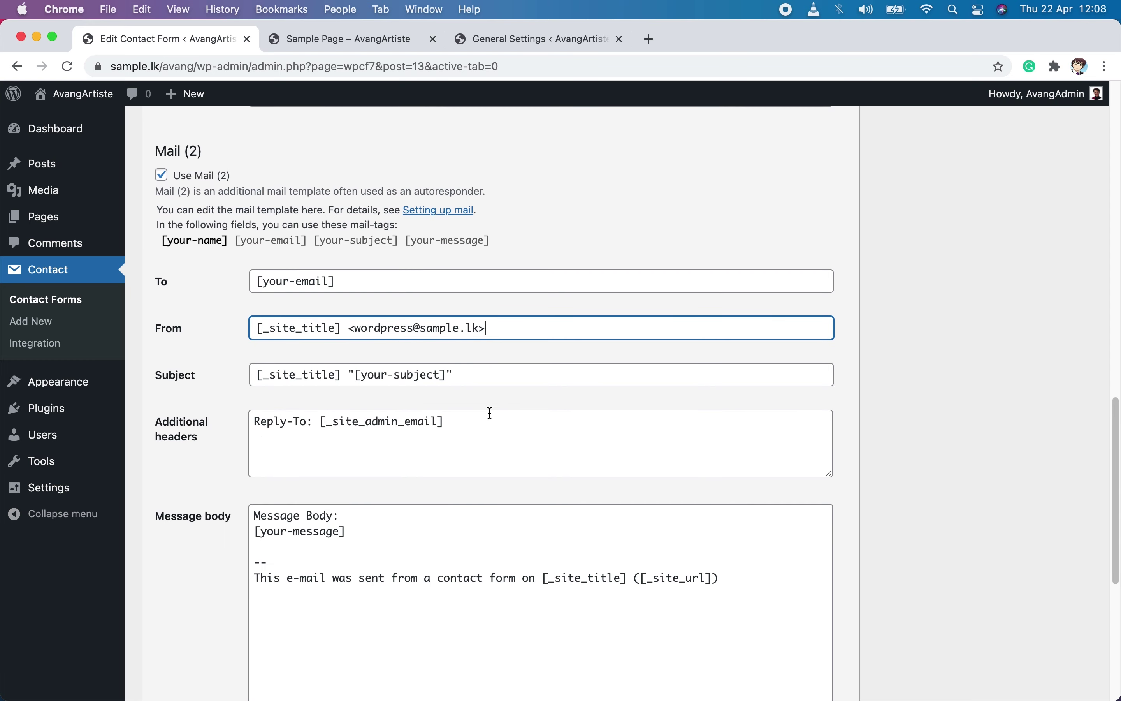
click(470, 377)
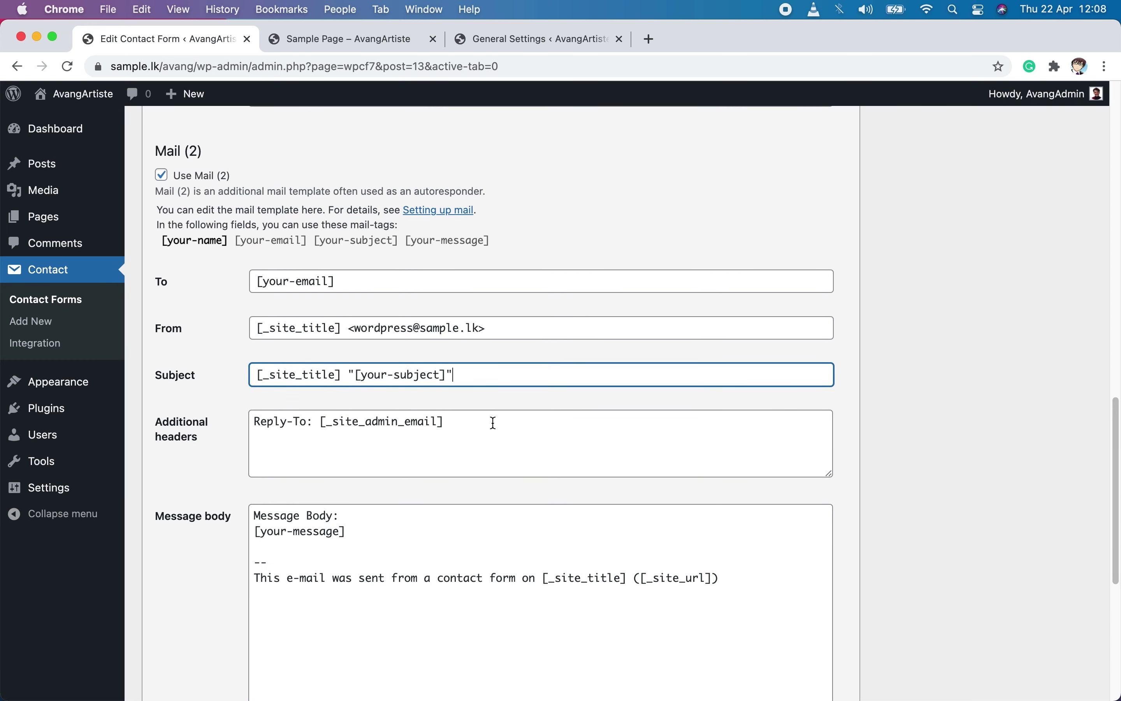
scroll(509, 419, down, 2)
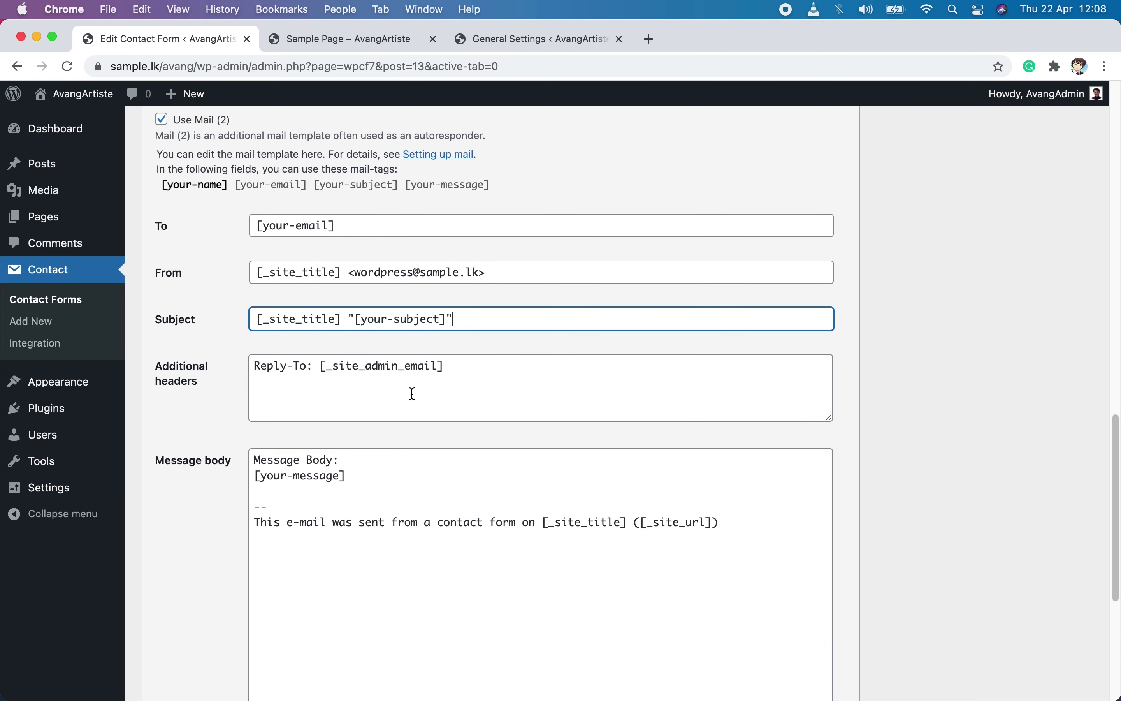
drag(446, 366, 315, 365)
click(494, 362)
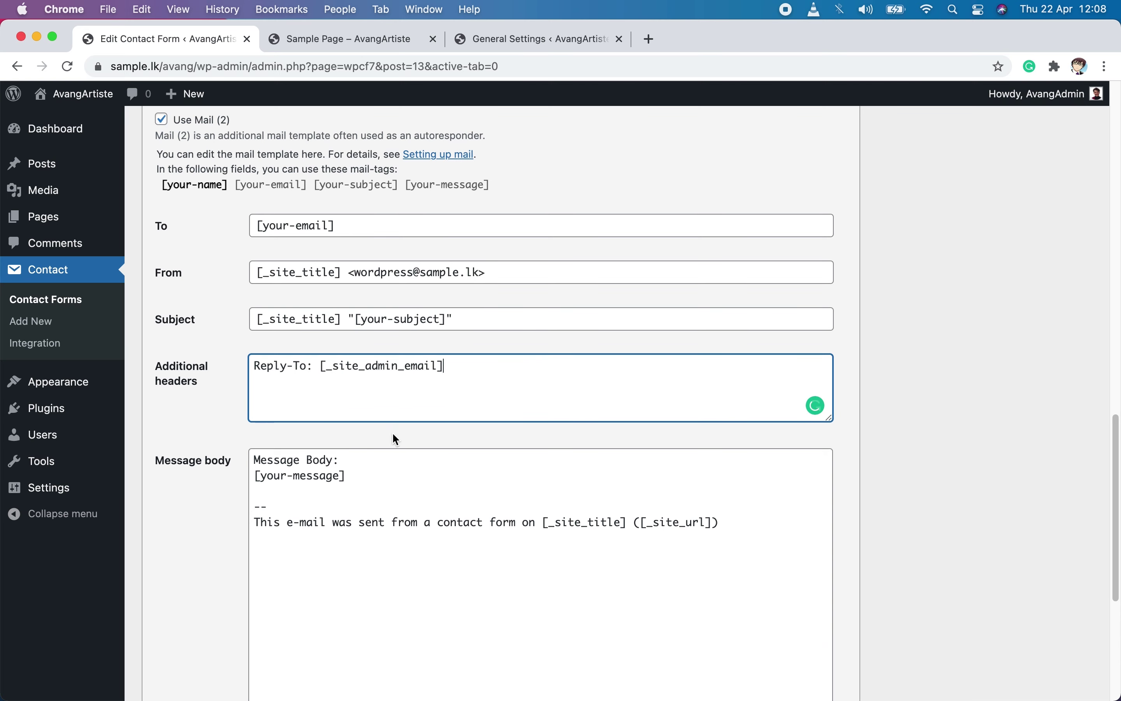